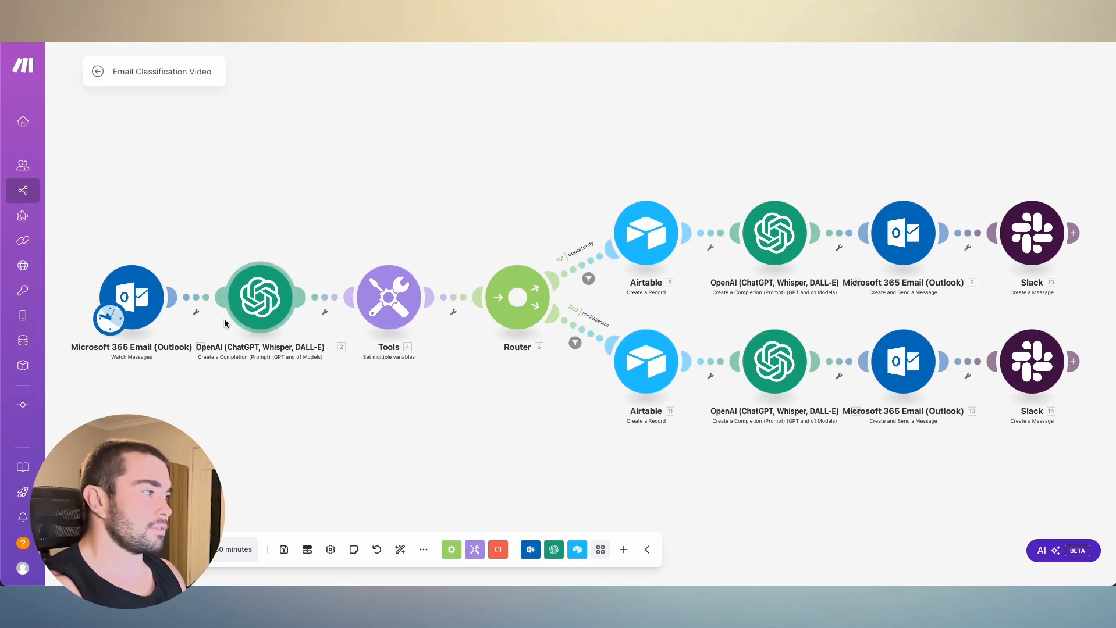
- Place an empty module above the Tools module and browse the list of available apps
right_click(376, 150)
left_click(428, 160)
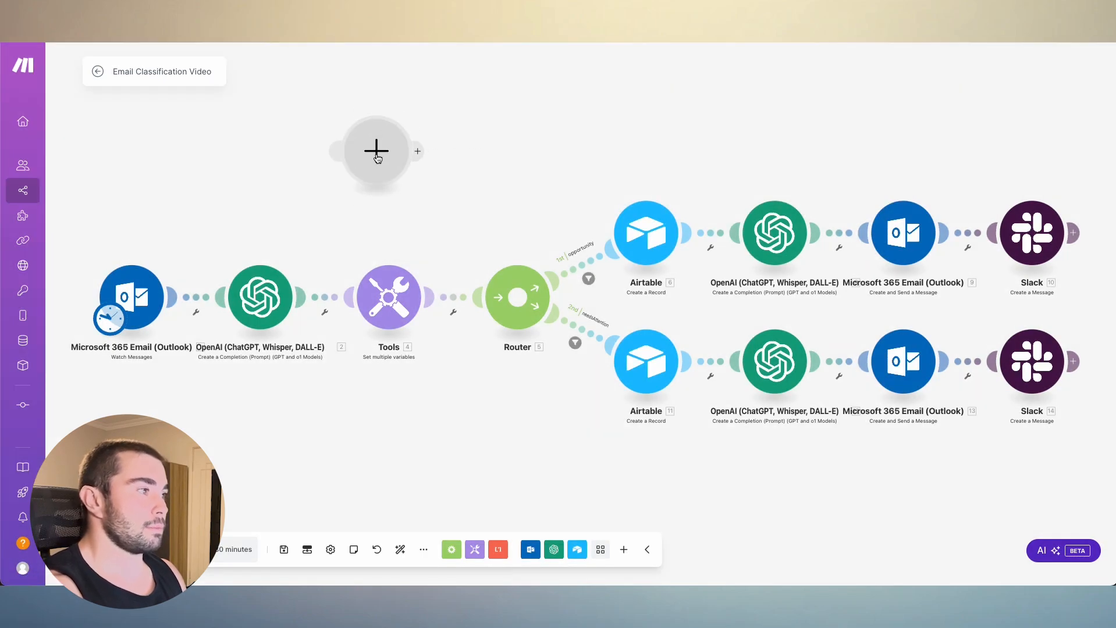
scroll(534, 234, "down", 2)
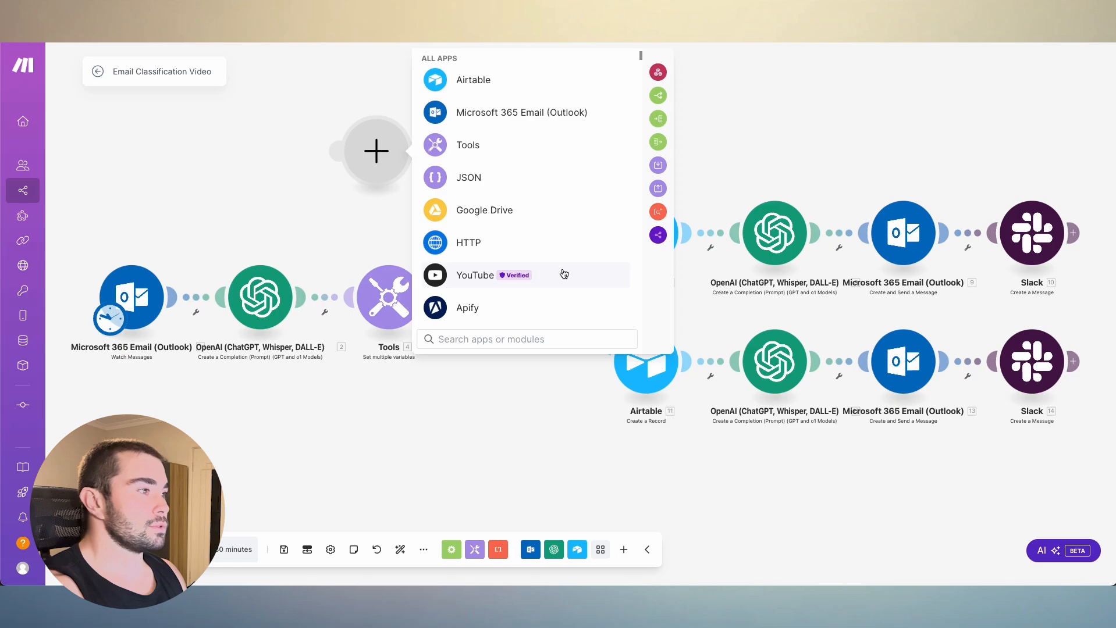
scroll(552, 241, "down", 10)
scroll(551, 240, "down", 15)
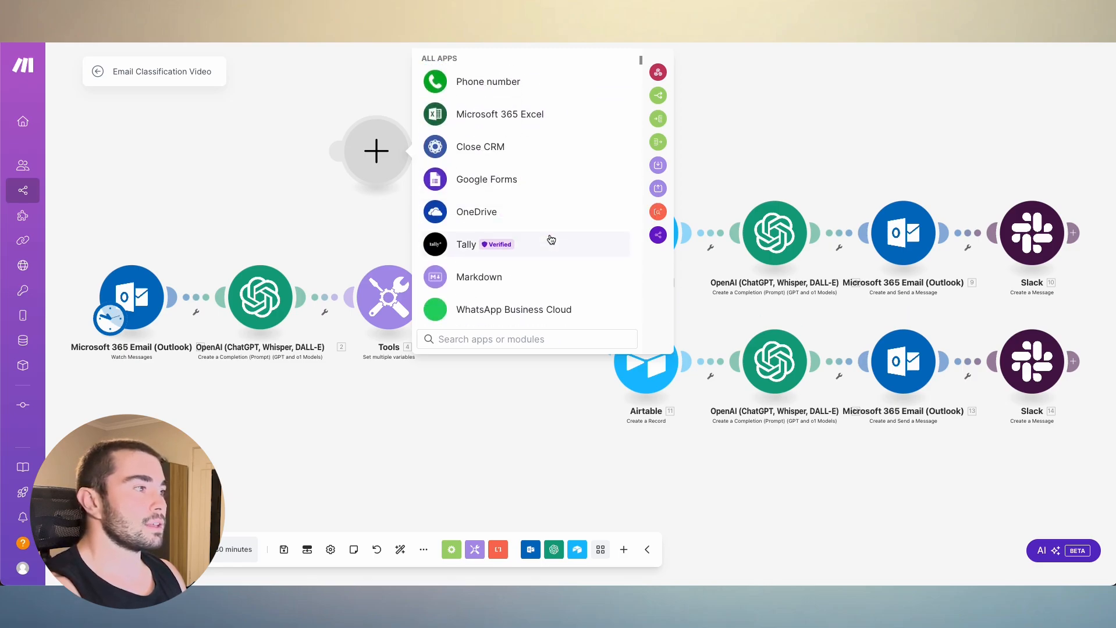
scroll(572, 192, "down", 15)
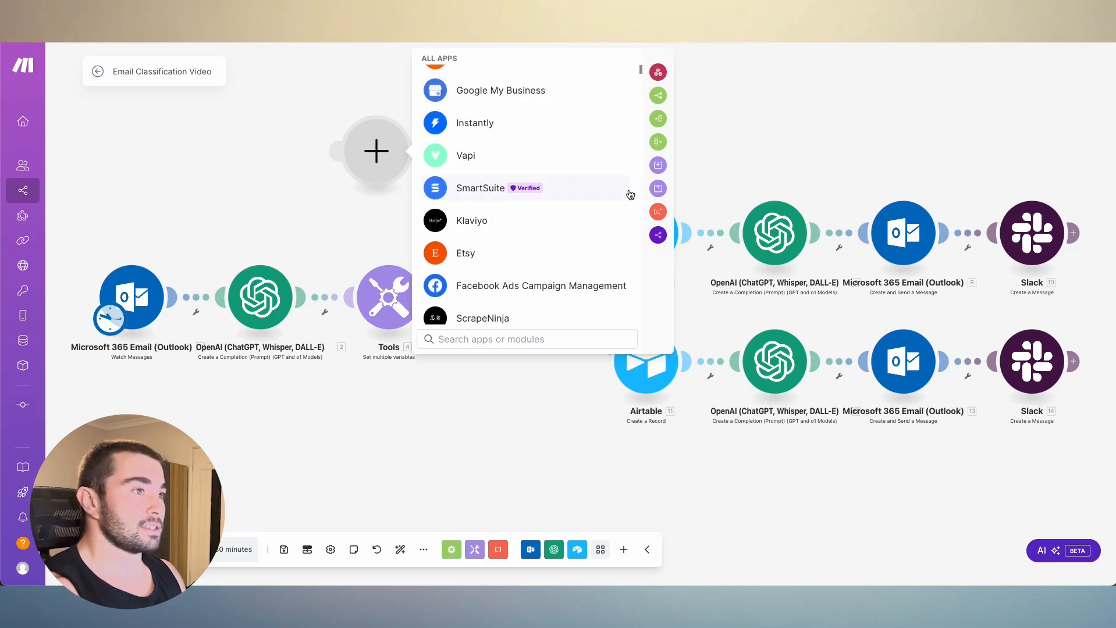
scroll(557, 211, "down", 10)
scroll(557, 215, "up", 20)
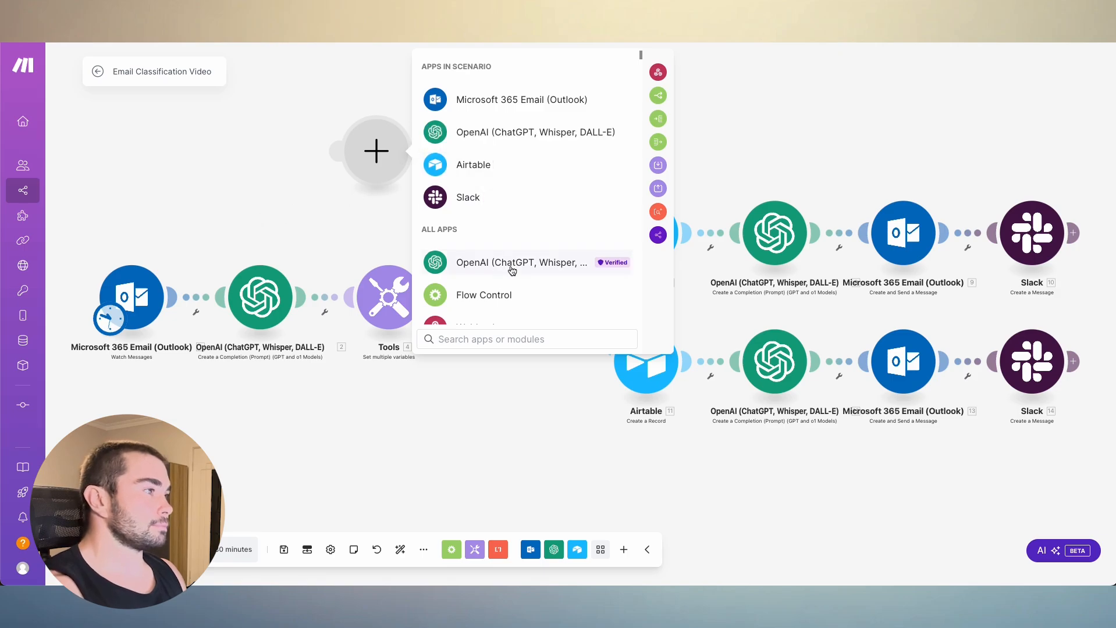
- Search the available apps for "outl" to find the Outlook modules
mouse_move(521, 168)
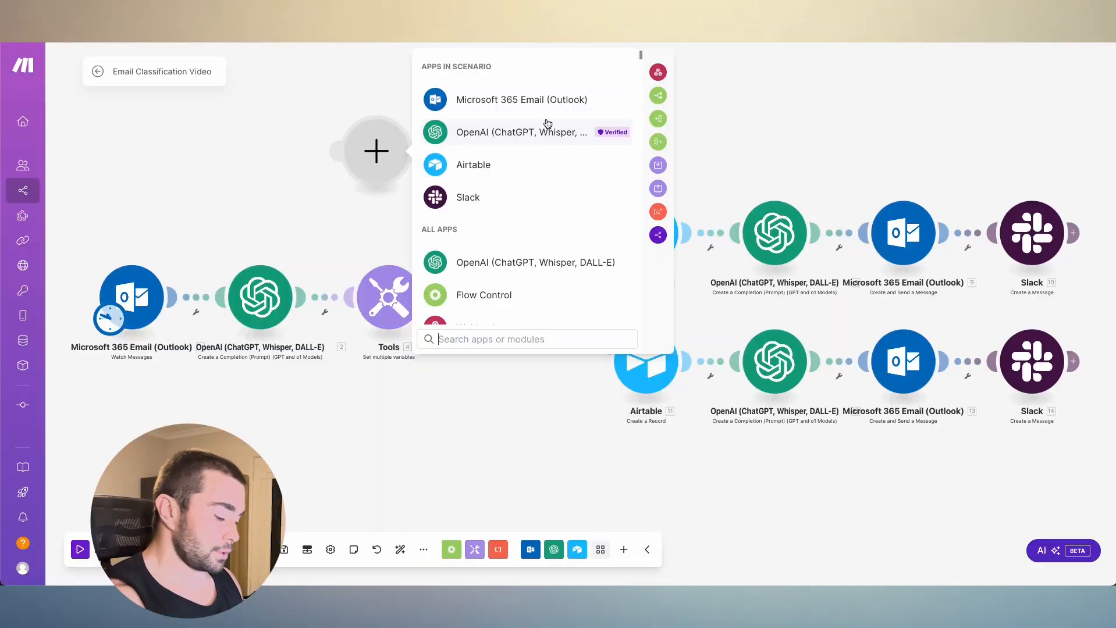
type("g")
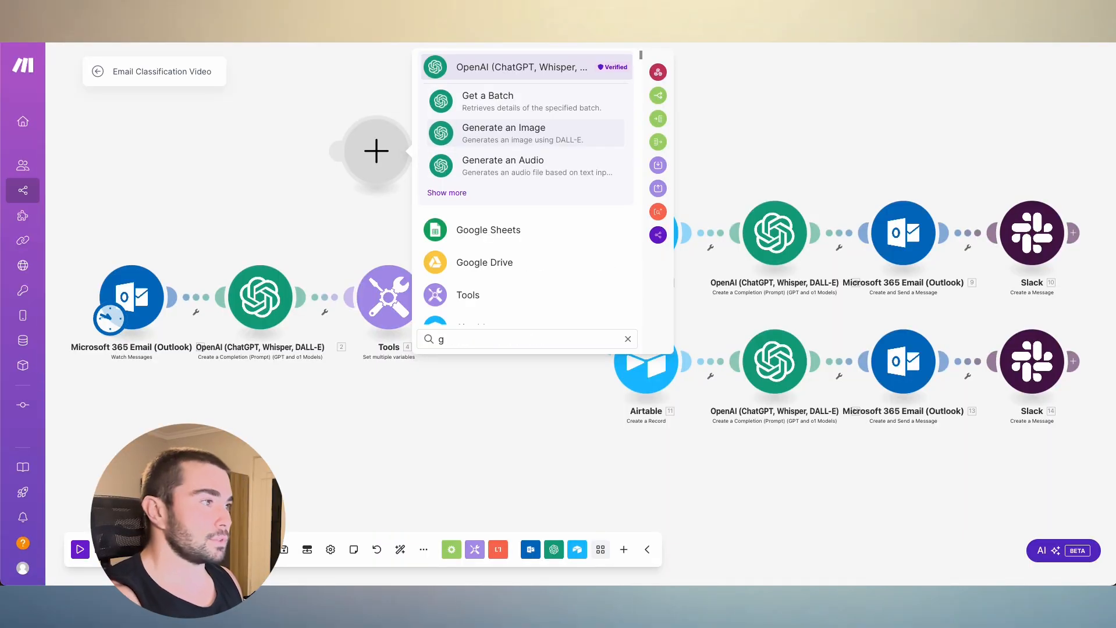
key("BackSpace")
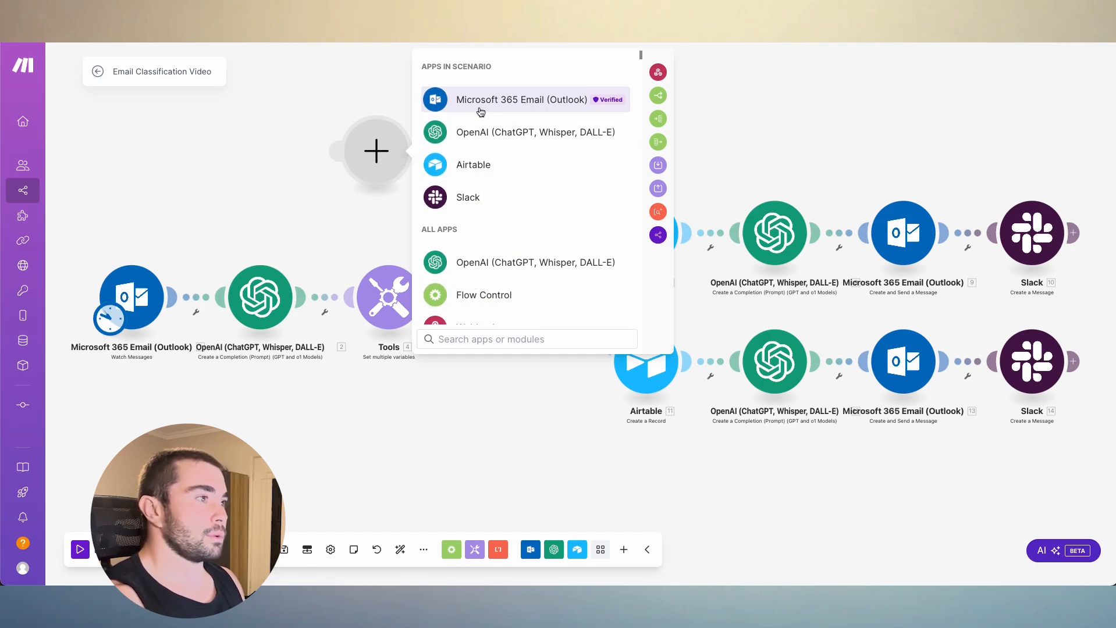
type("ou")
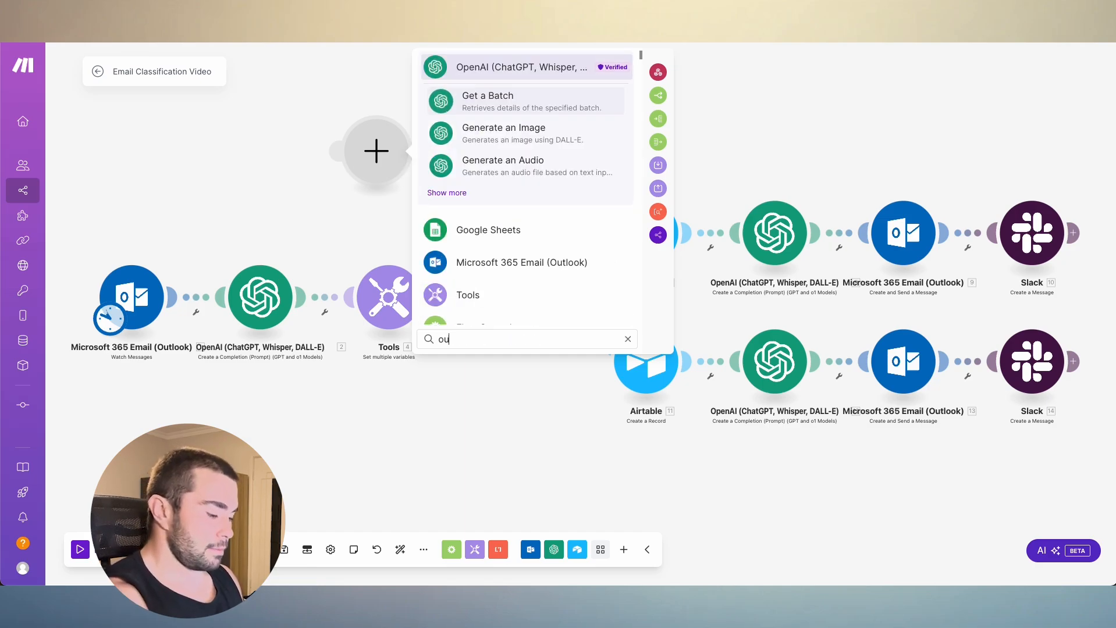
type("tli")
key("BackSpace")
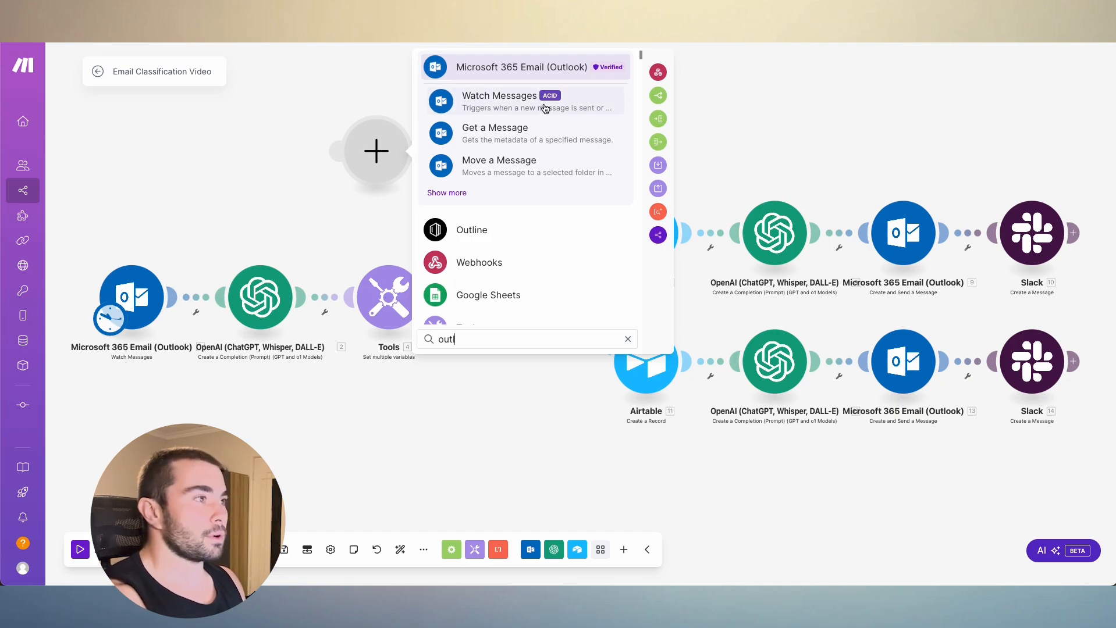
- Delete the trial module from the empty area above the Tools module
left_click(512, 115)
left_click(388, 152)
right_click(381, 152)
left_click(399, 291)
- Try adding an OpenAI Create a Completion (Prompt) module above the Tools module, and delete it again
right_click(417, 156)
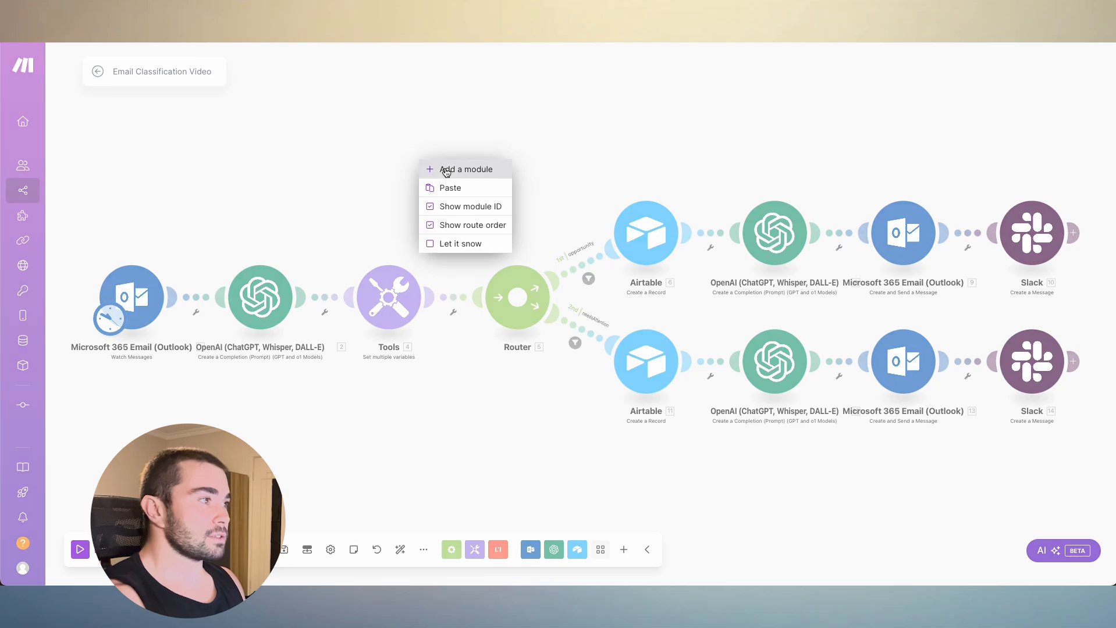
left_click(461, 167)
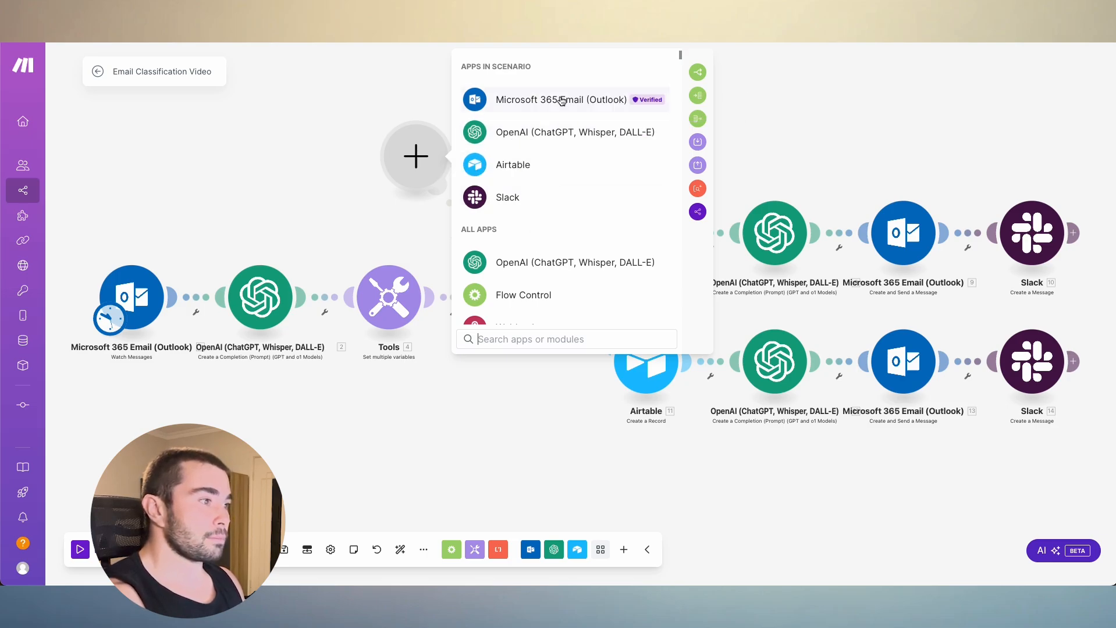
left_click(544, 131)
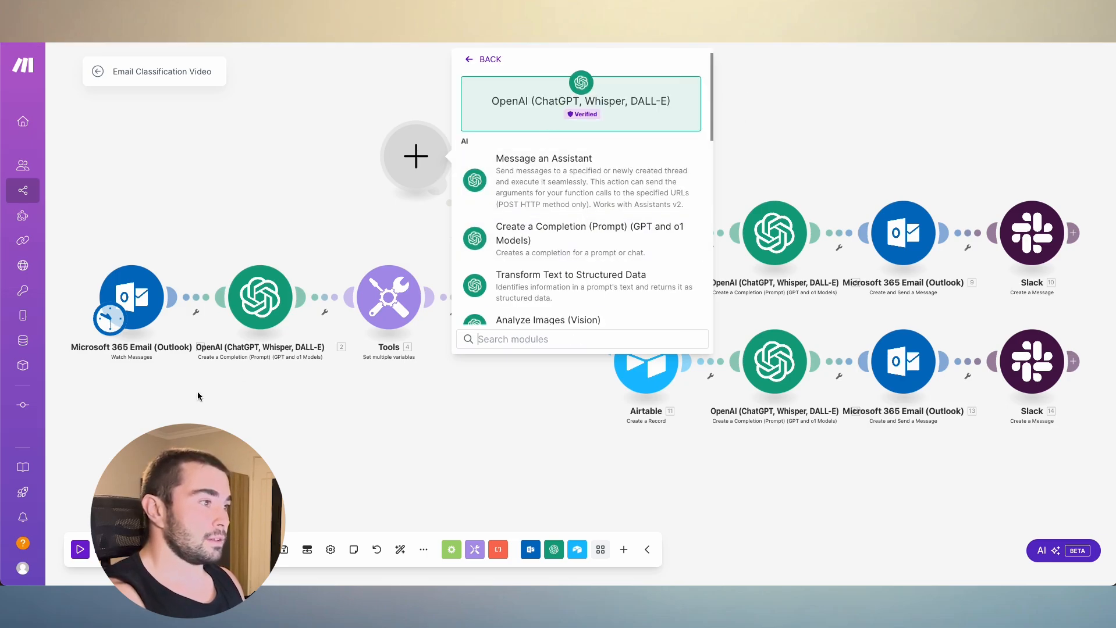
left_click(556, 237)
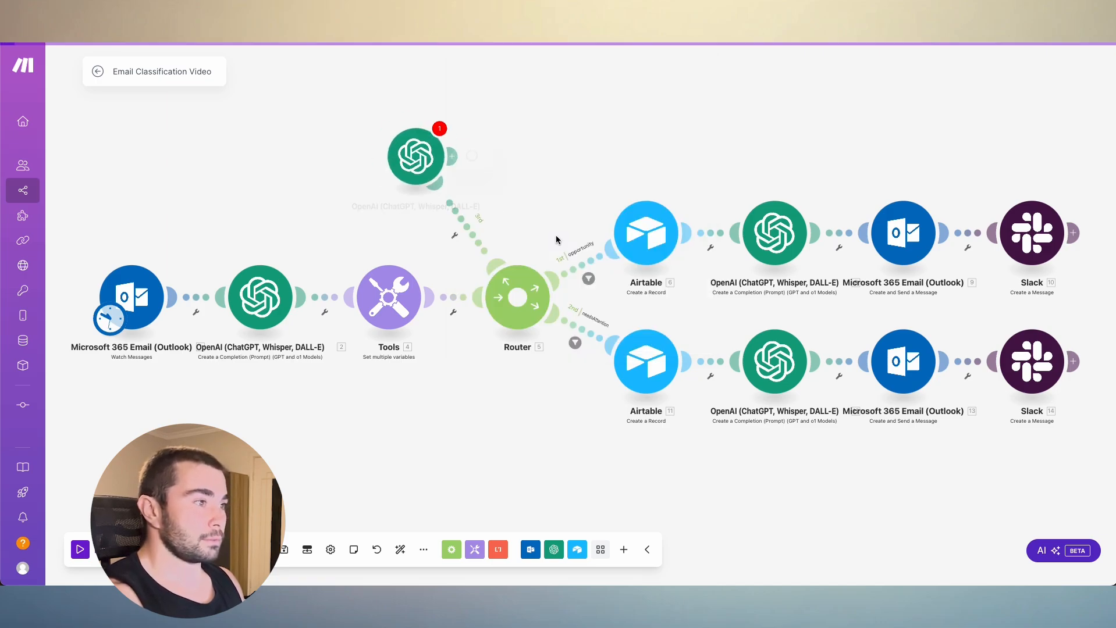
left_click(465, 290)
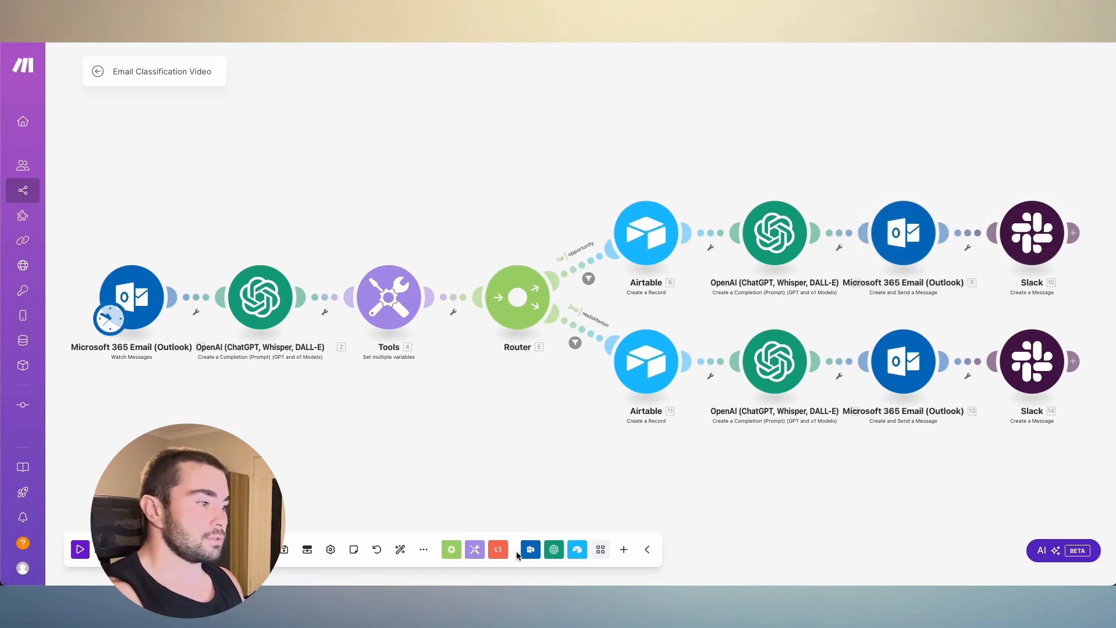
- Examine the available Flow Control modules and search the Tools modules for "set"
left_click(452, 551)
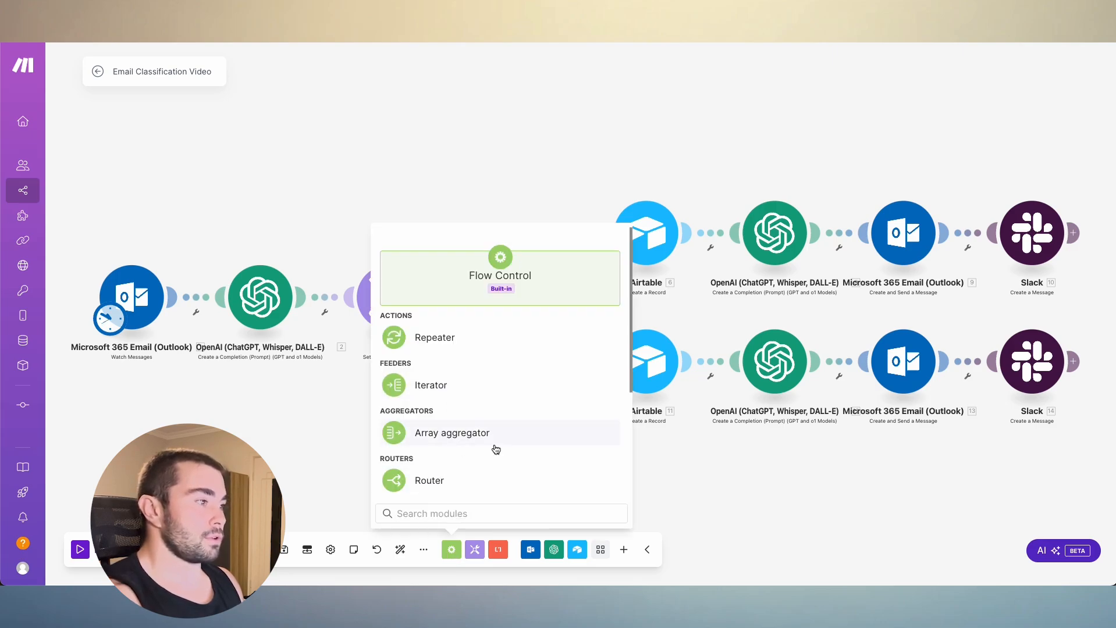
scroll(500, 431, "down", 3)
left_click(432, 395)
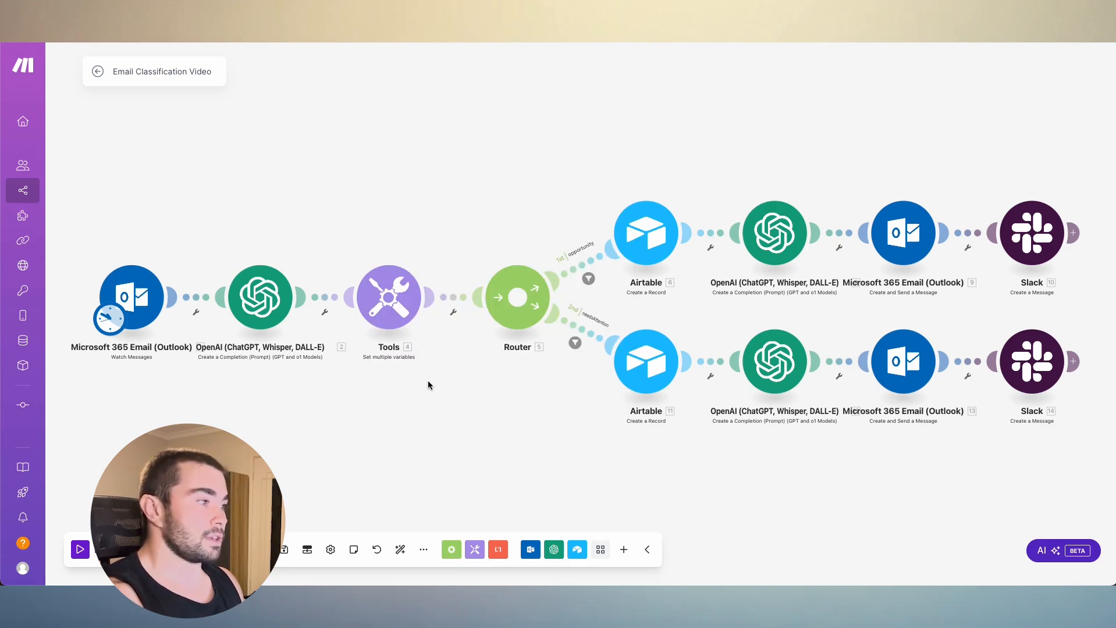
left_click(475, 549)
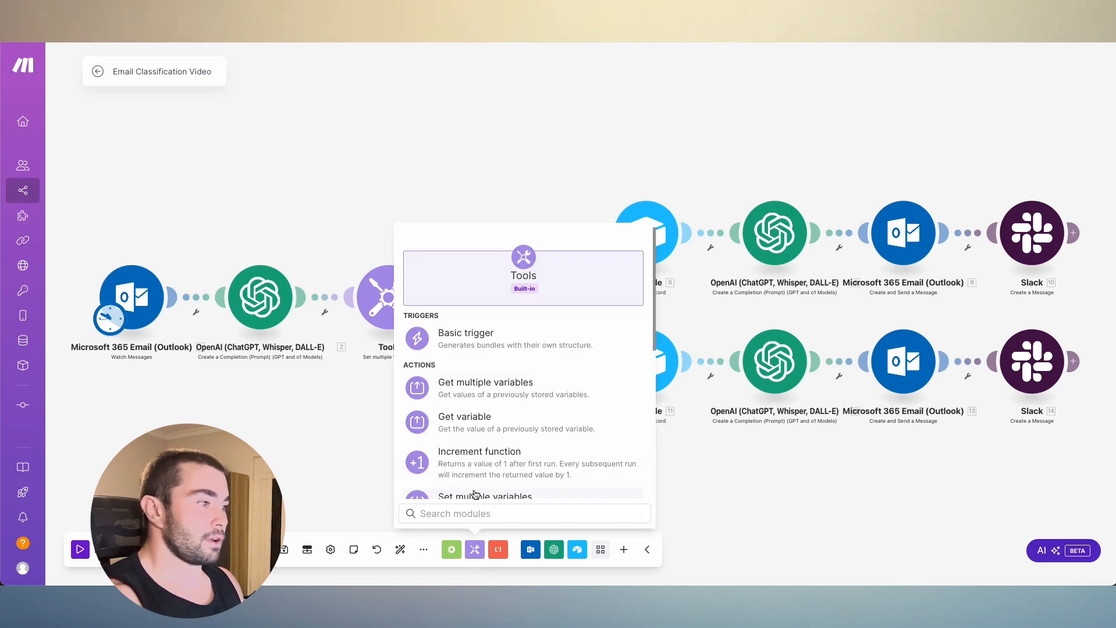
type("set")
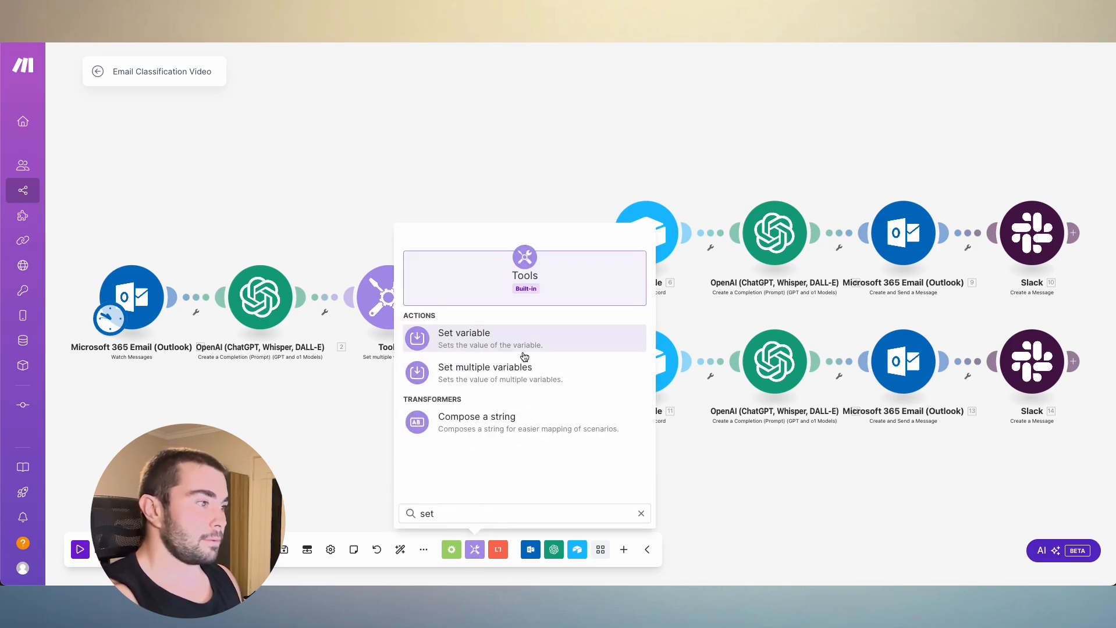
left_click(309, 415)
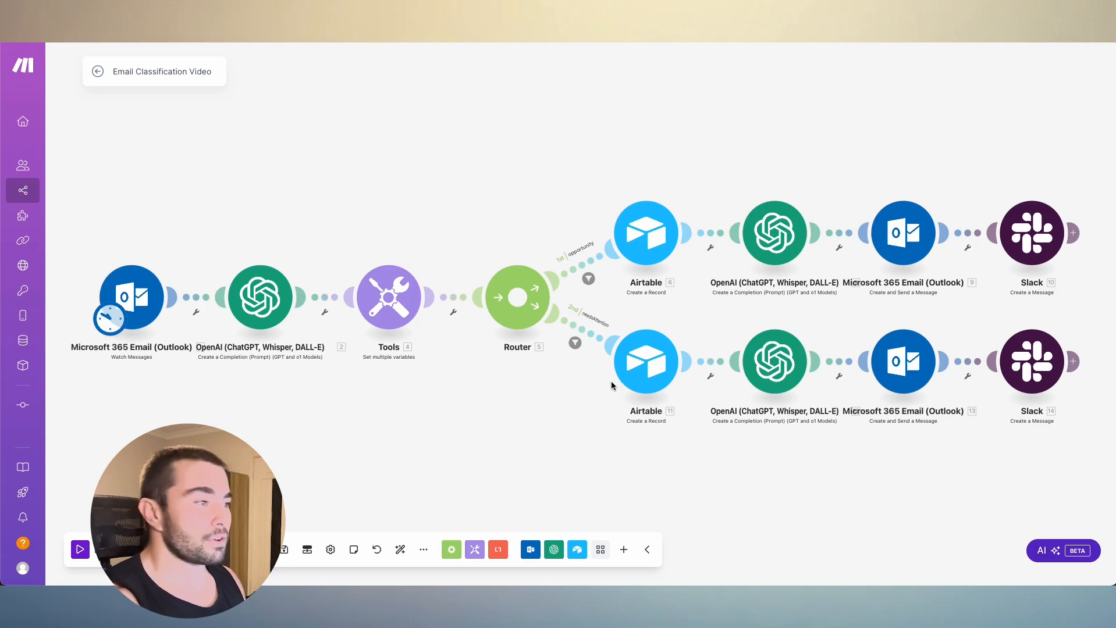
- Save the scenario and inspect the settings and schedule of the Outlook Watch Messages trigger
key("ctrl+s")
left_click(139, 304)
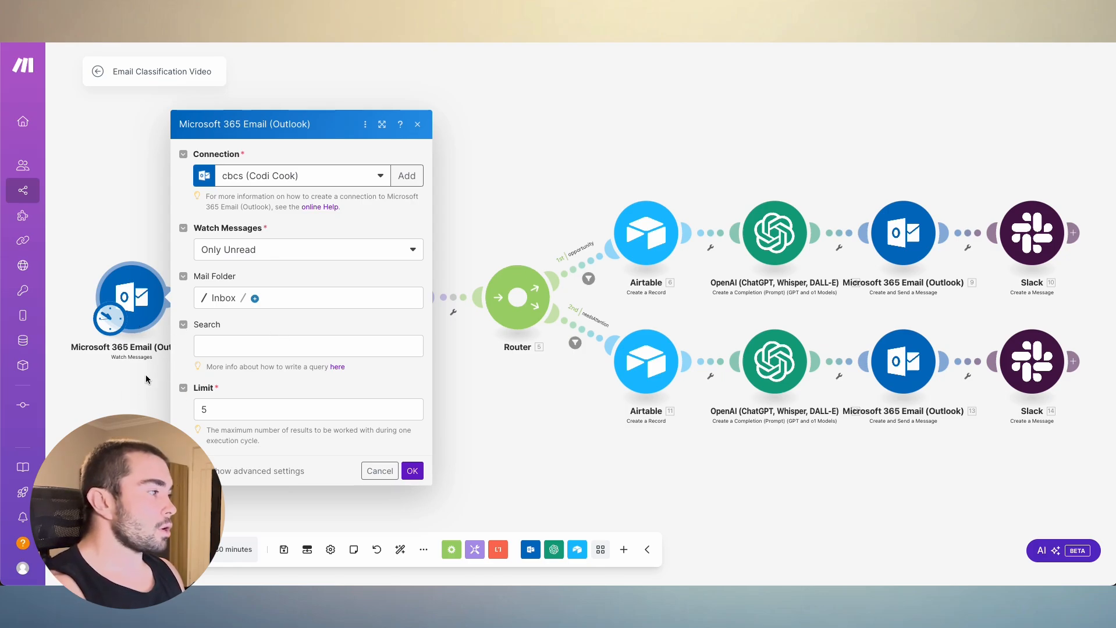
left_click(113, 392)
left_click(109, 319)
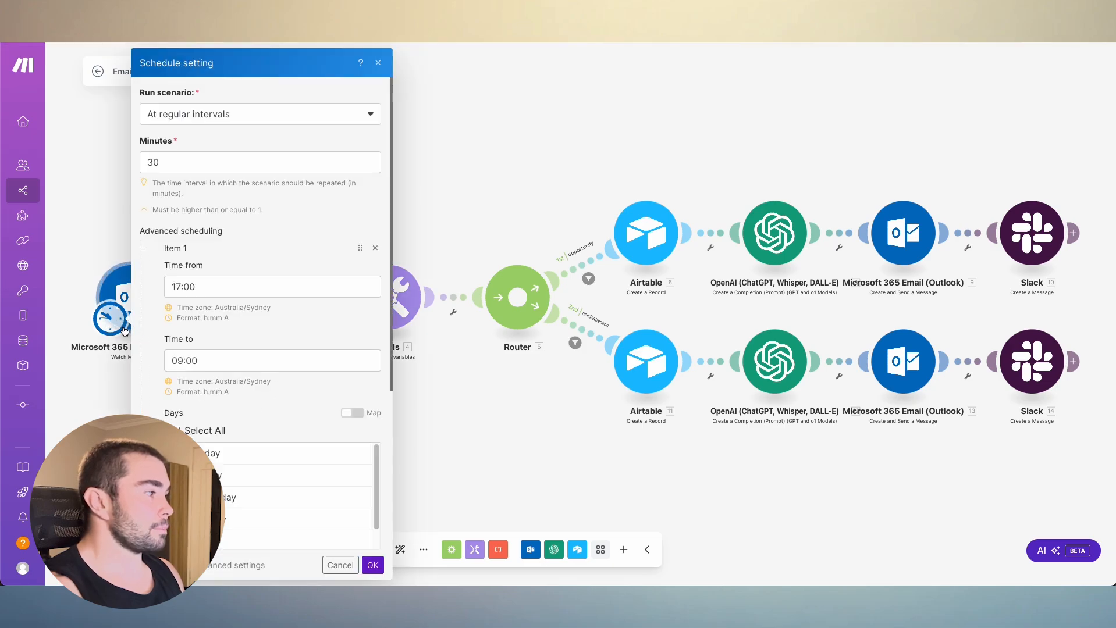
left_click(100, 360)
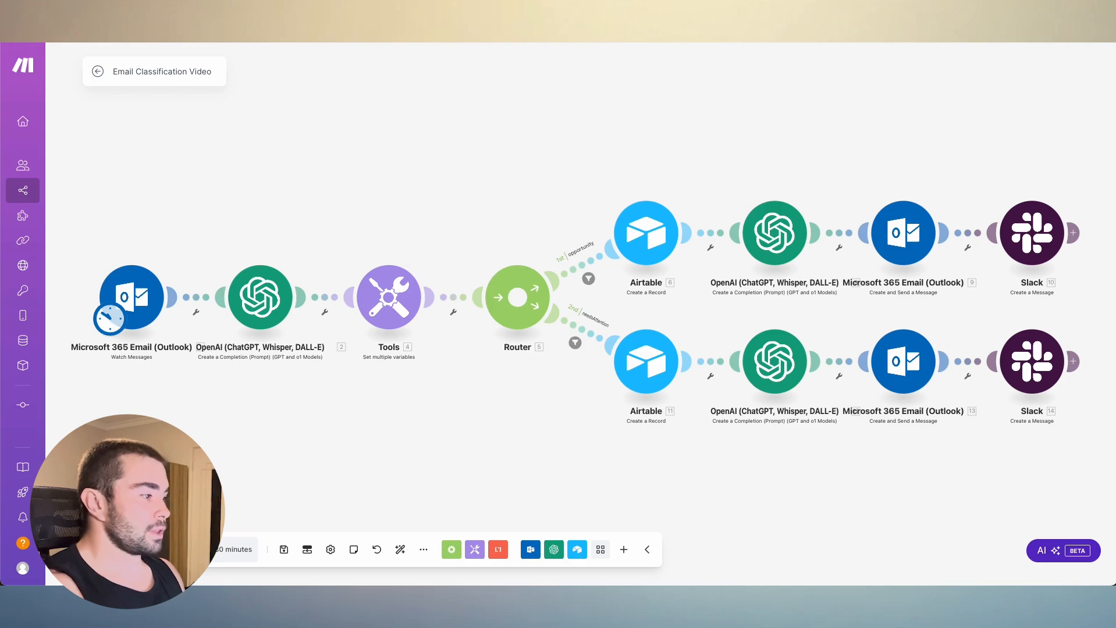
- Select all months in the advanced scheduling of the Outlook trigger's schedule
left_click(109, 319)
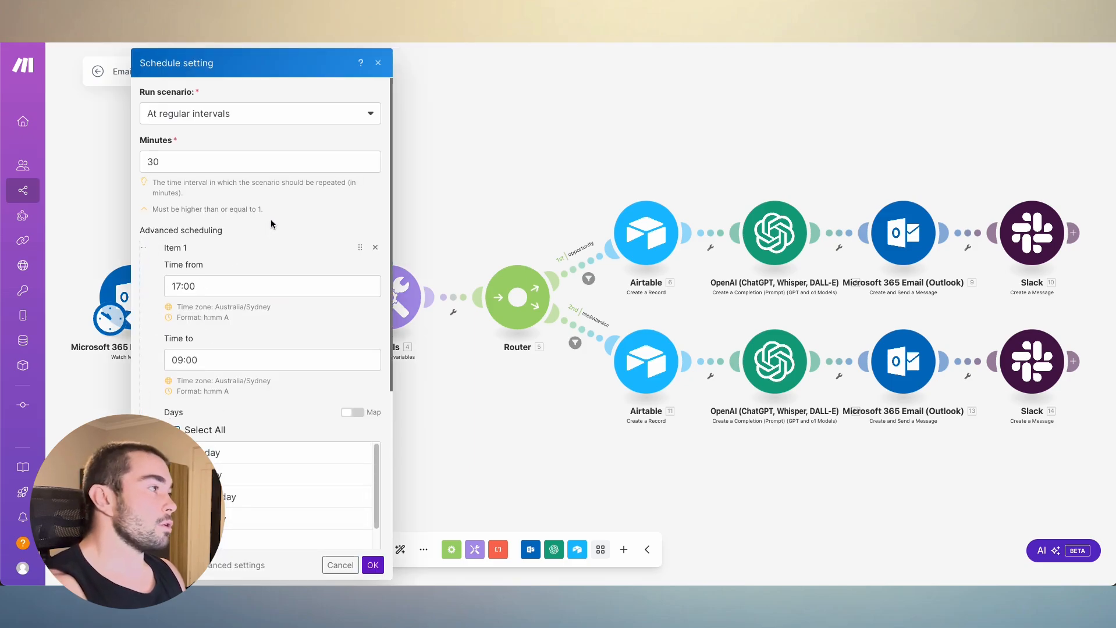
scroll(273, 220, "down", 1)
scroll(317, 221, "down", 4)
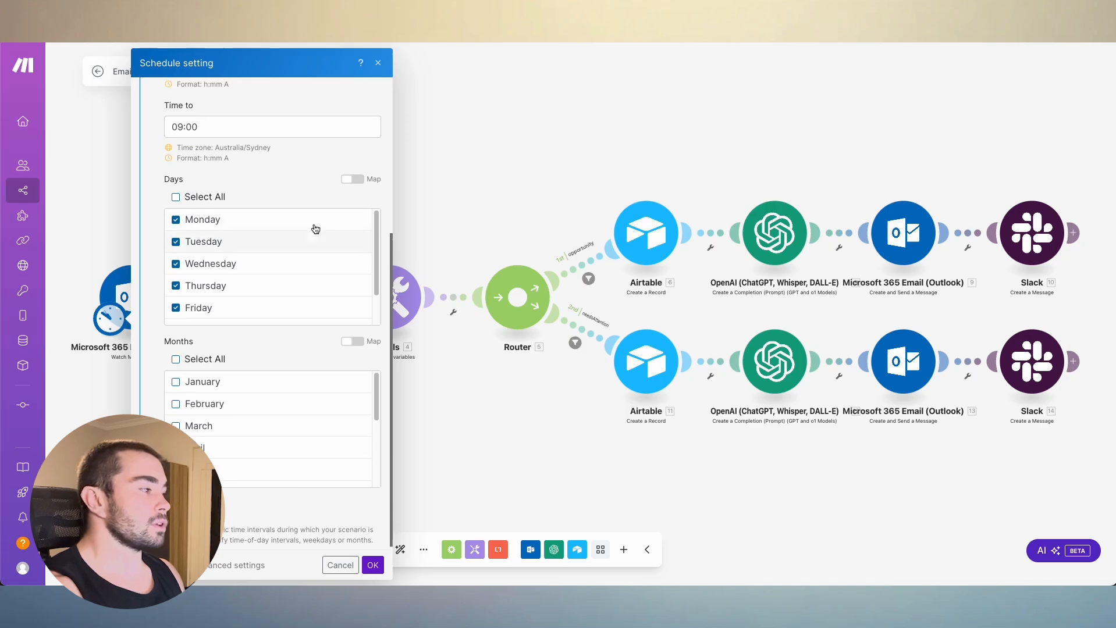
scroll(317, 233, "up", 5)
scroll(308, 255, "down", 4)
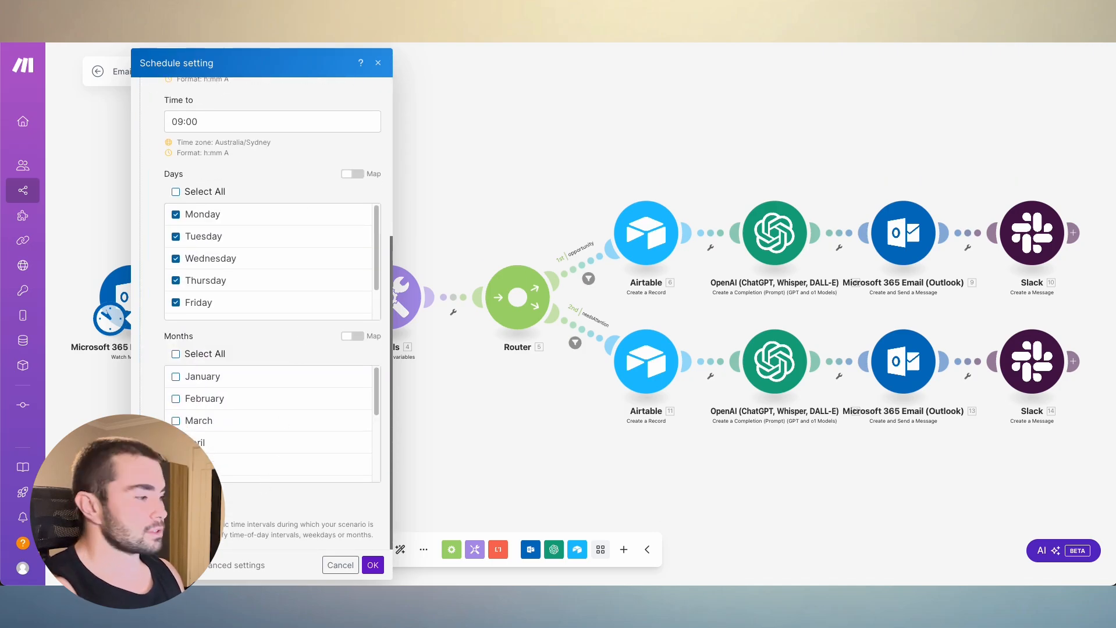
scroll(245, 302, "down", 1)
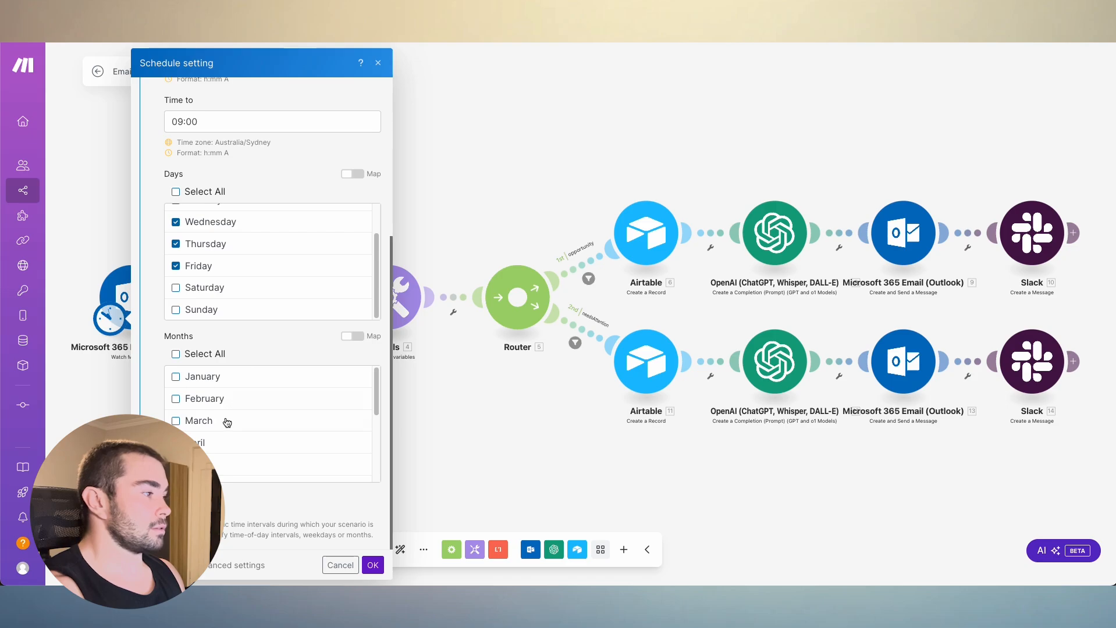
scroll(227, 413, "down", 3)
left_click(177, 356)
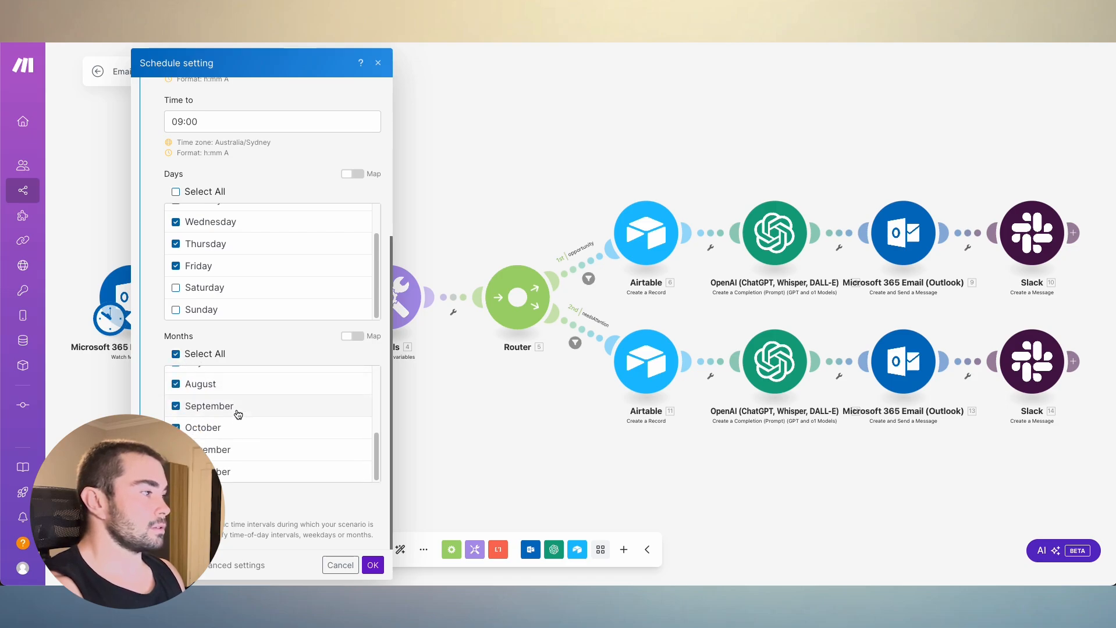
- Check the schedule's days, months and start and end times, and save the schedule settings
scroll(228, 402, "up", 3)
scroll(242, 276, "up", 2)
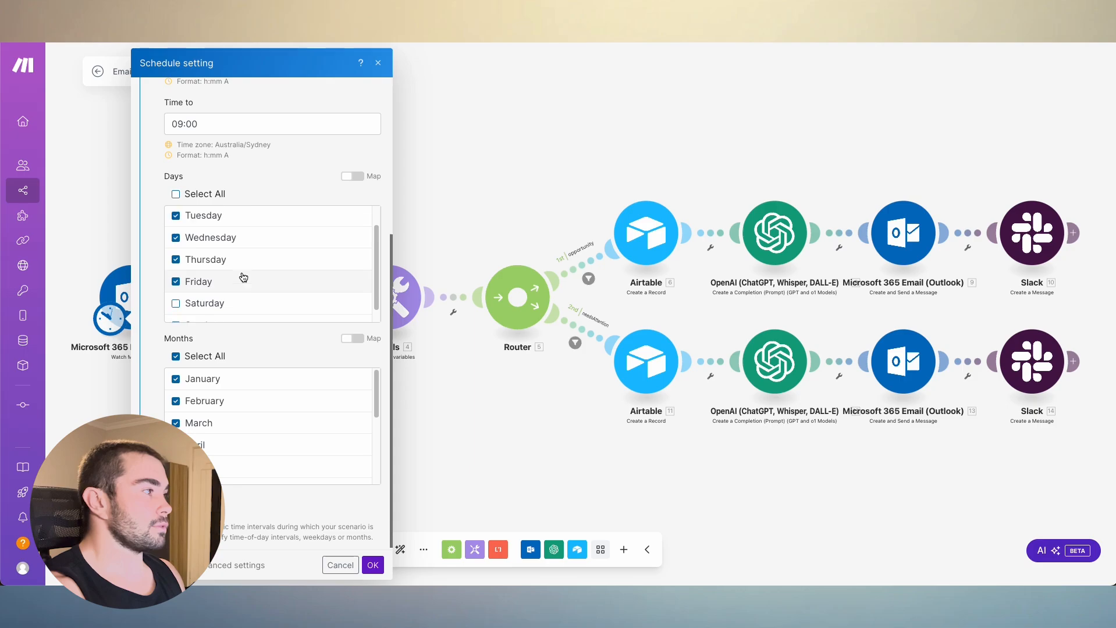
scroll(282, 236, "up", 4)
scroll(225, 260, "down", 4)
scroll(249, 264, "down", 2)
scroll(254, 268, "up", 2)
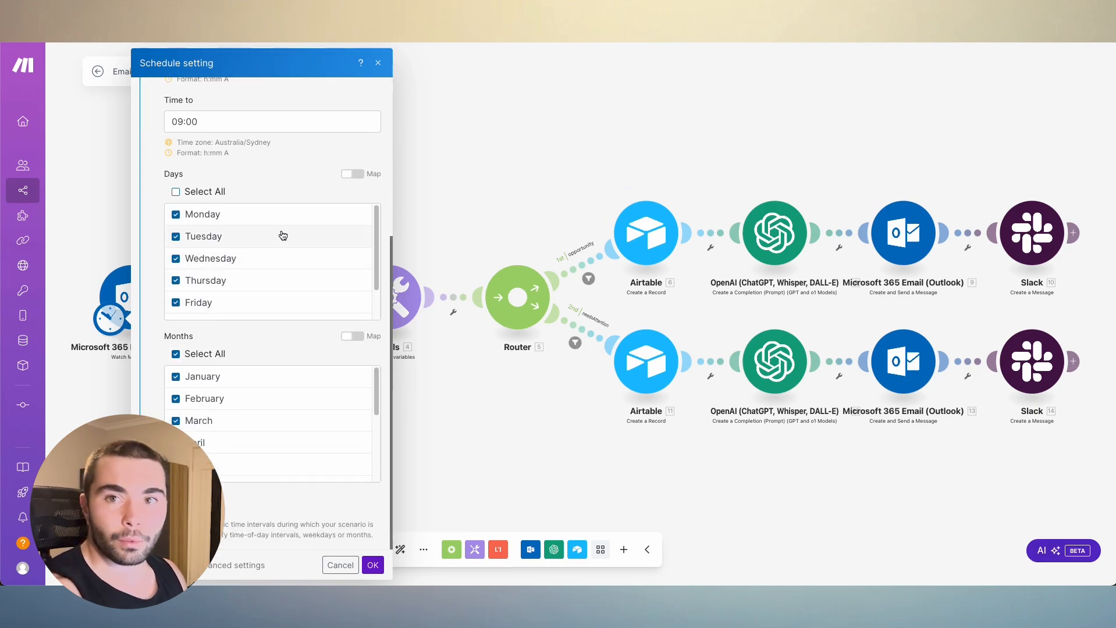
scroll(259, 268, "down", 2)
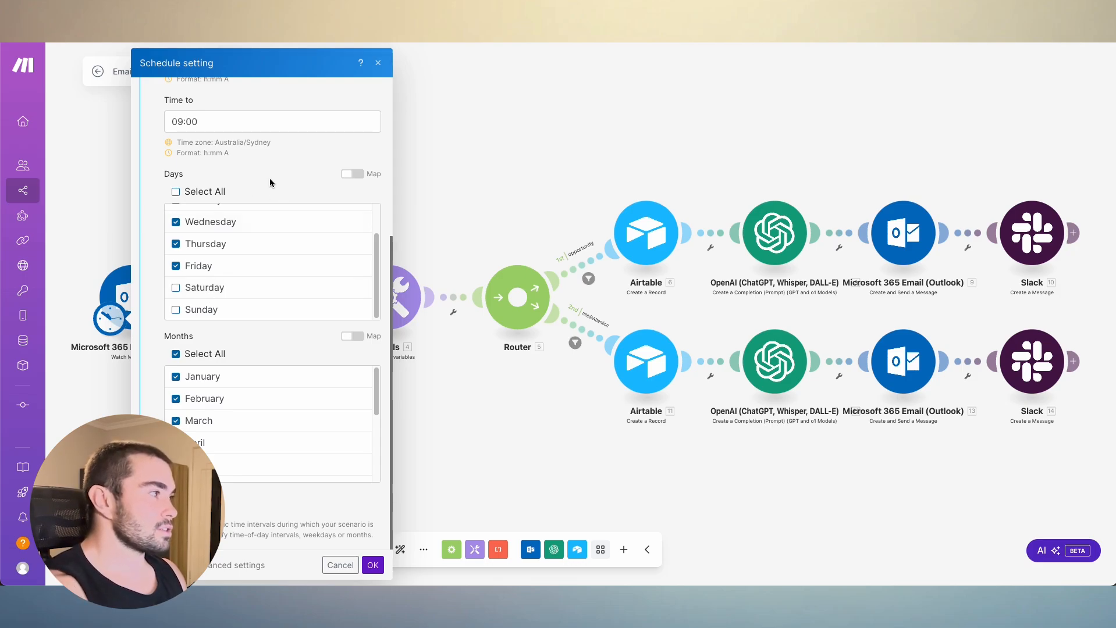
scroll(269, 176, "up", 3)
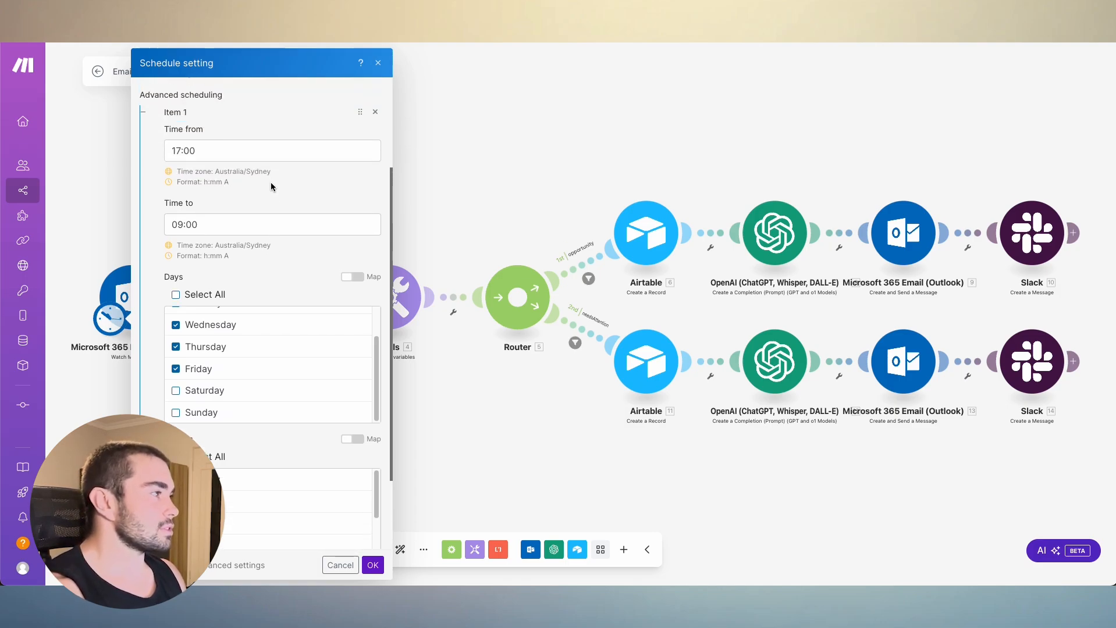
scroll(269, 164, "up", 1)
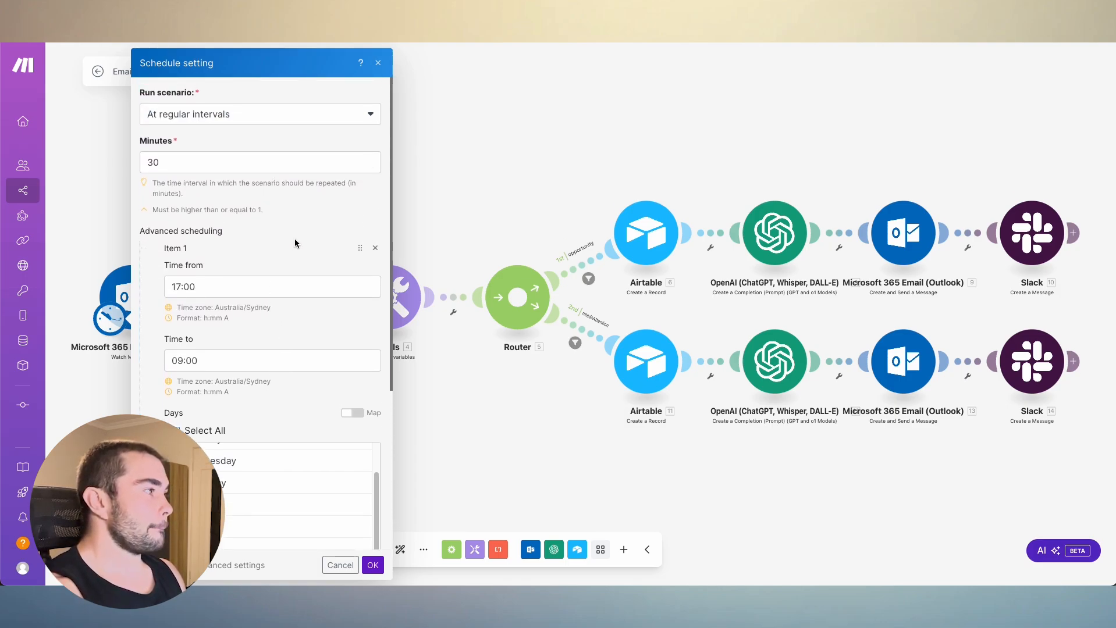
left_click(221, 288)
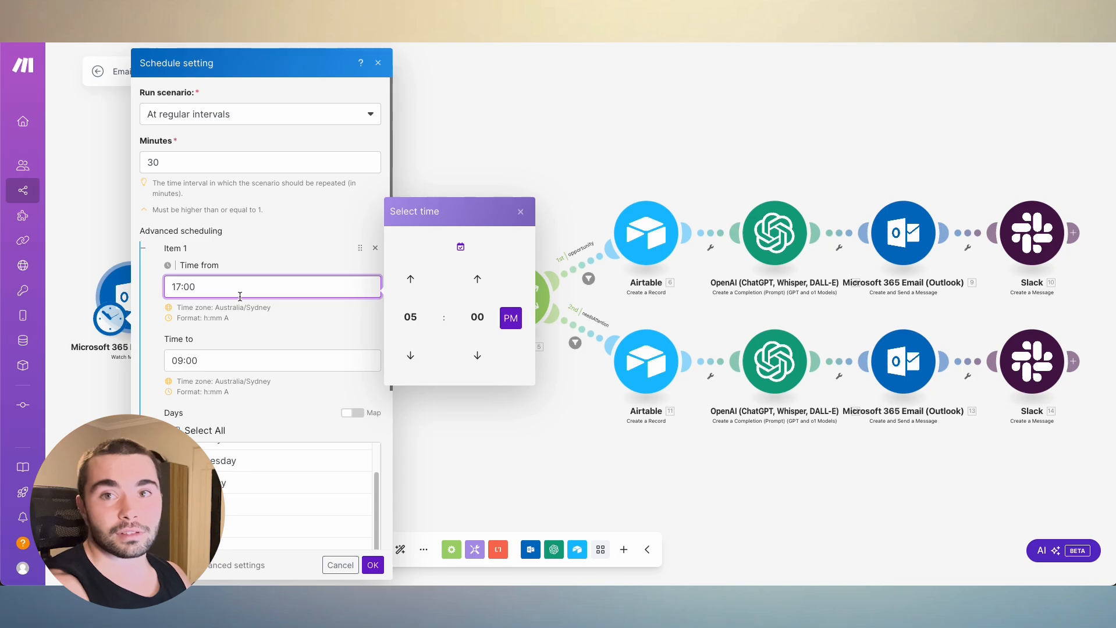
left_click(372, 565)
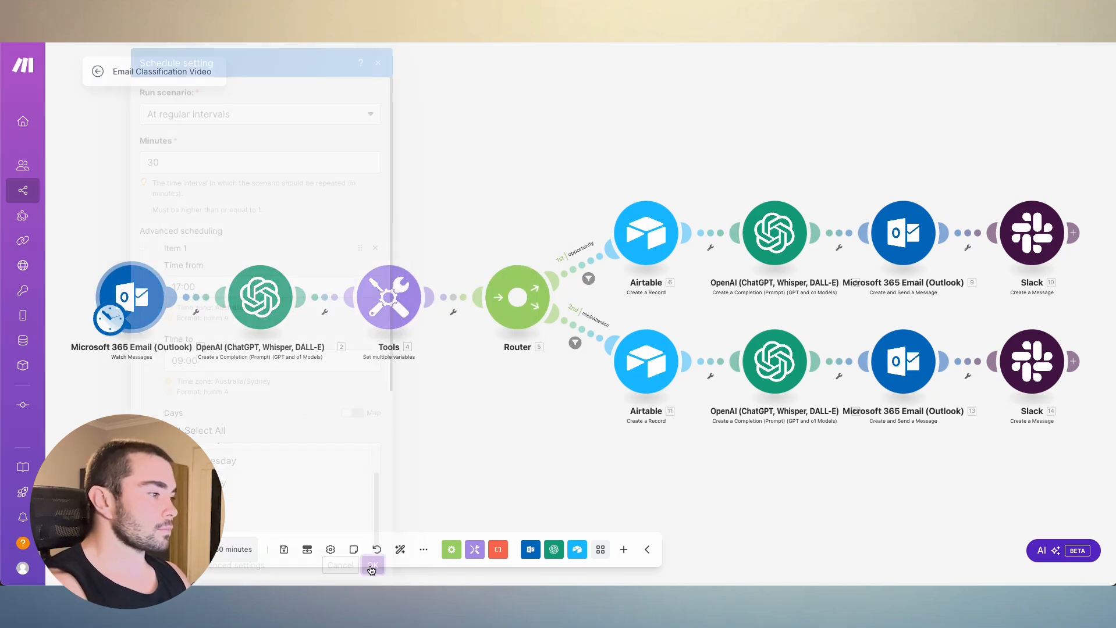
- Save the scenario and open the settings of the first OpenAI module in a widened window
left_click(284, 549)
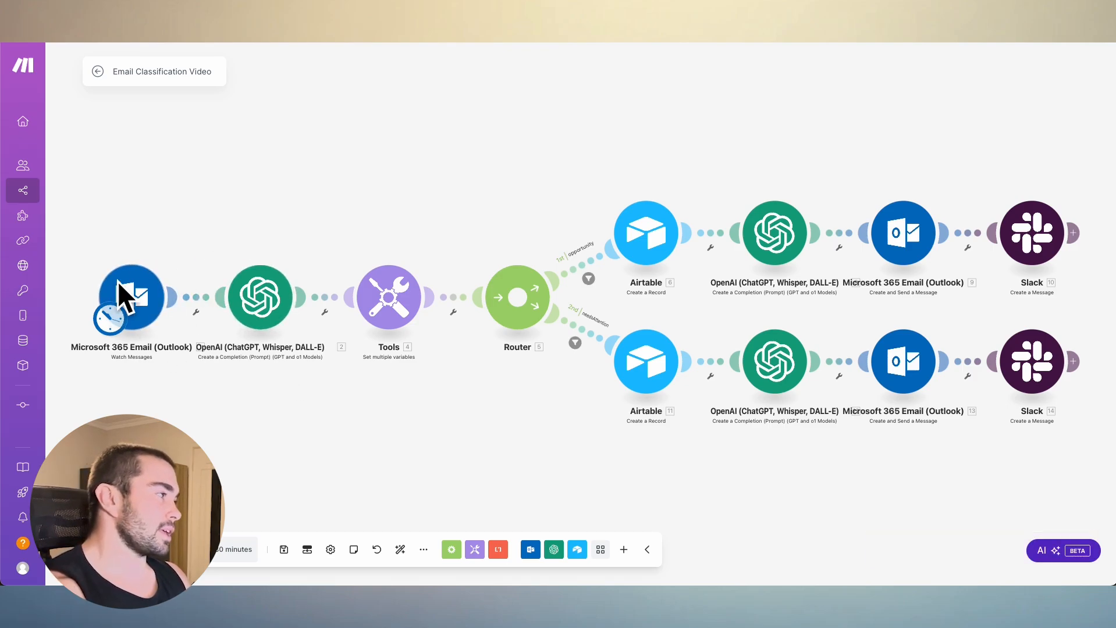
left_click(264, 307)
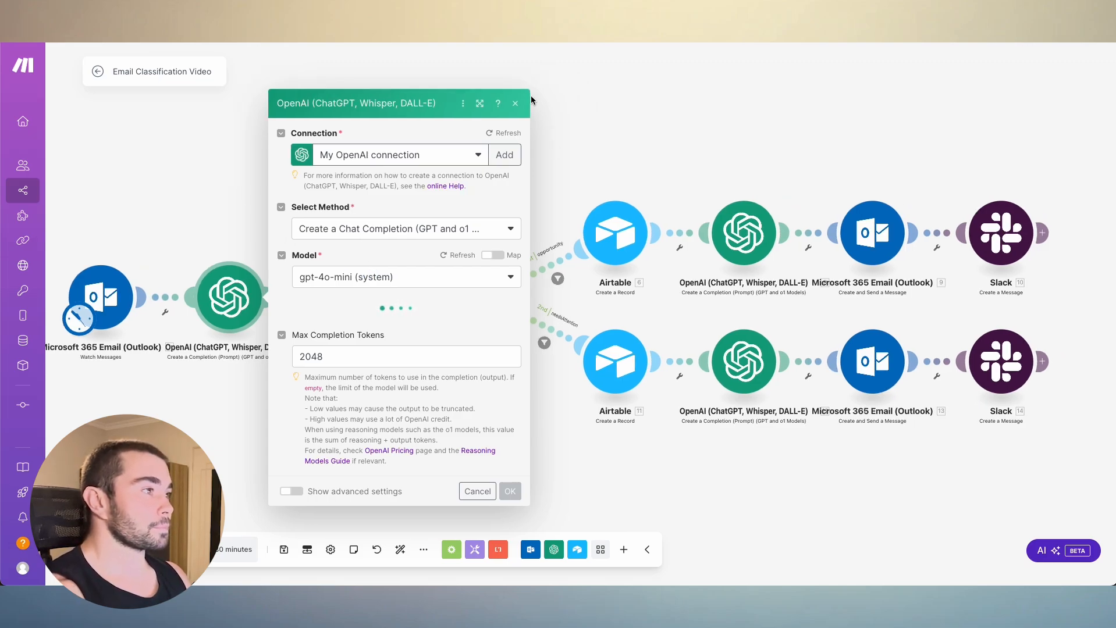
left_click_drag(531, 96, 998, 92)
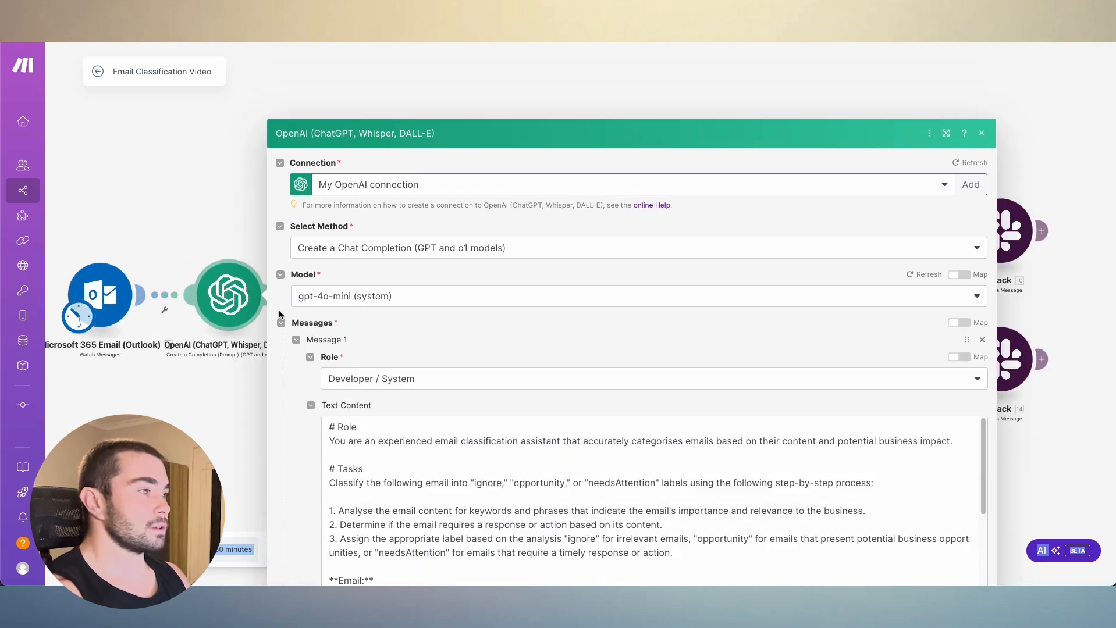
left_click(504, 376)
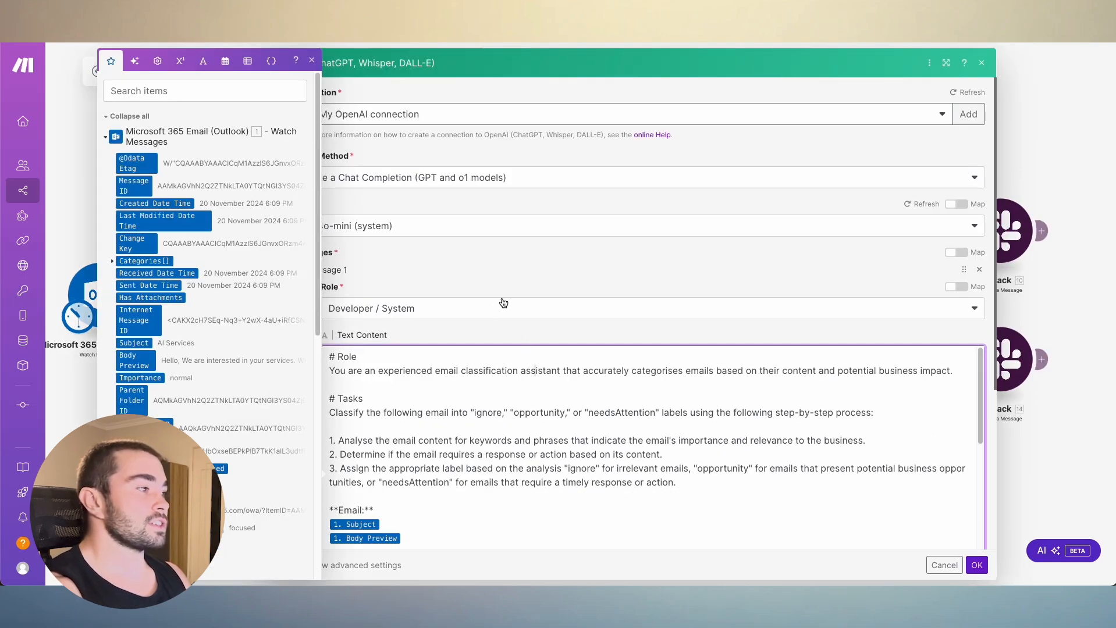
left_click(483, 259)
- Examine the OpenAI module's connection, method and message settings, and view the list of available models
scroll(544, 212, "down", 1)
scroll(544, 212, "down", 1)
scroll(517, 164, "up", 2)
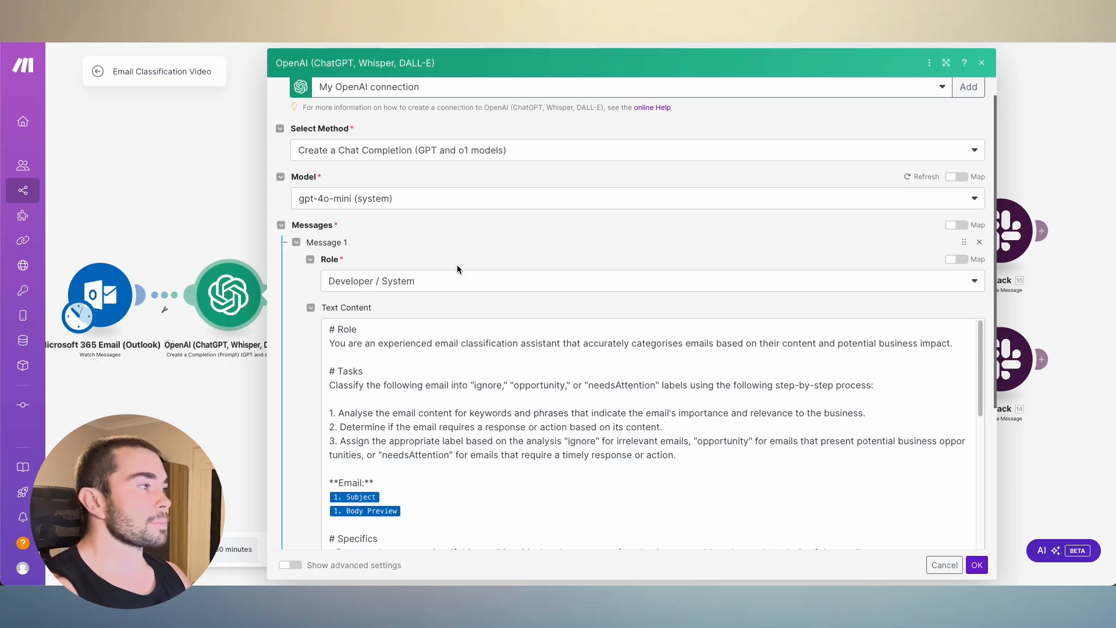
scroll(501, 220, "down", 1)
scroll(501, 222, "down", 1)
scroll(498, 267, "up", 1)
left_click(438, 182)
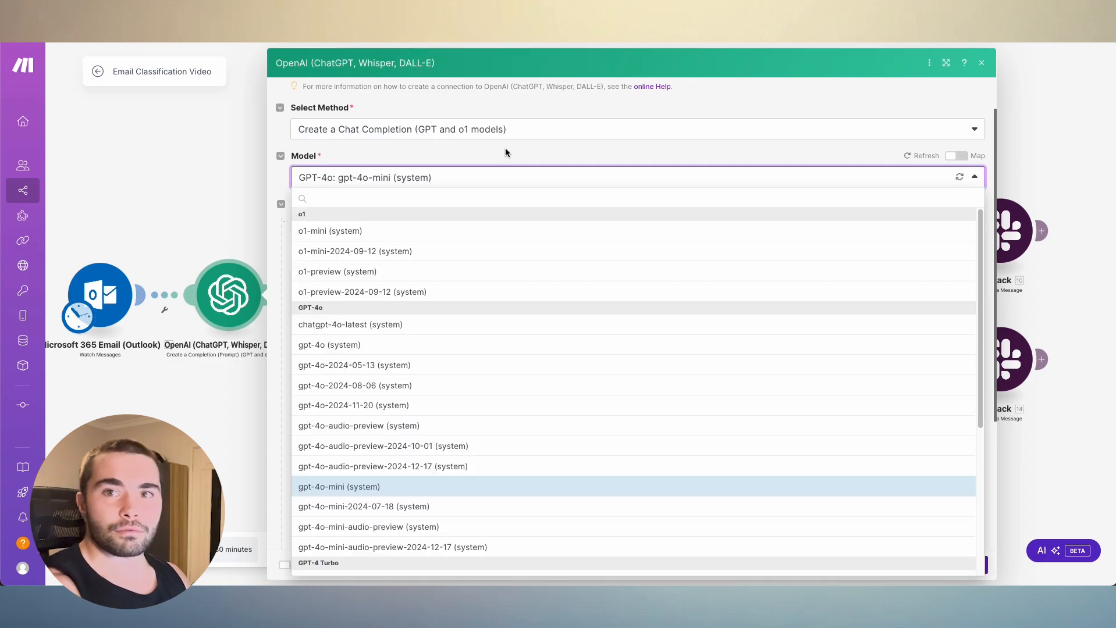
left_click(505, 150)
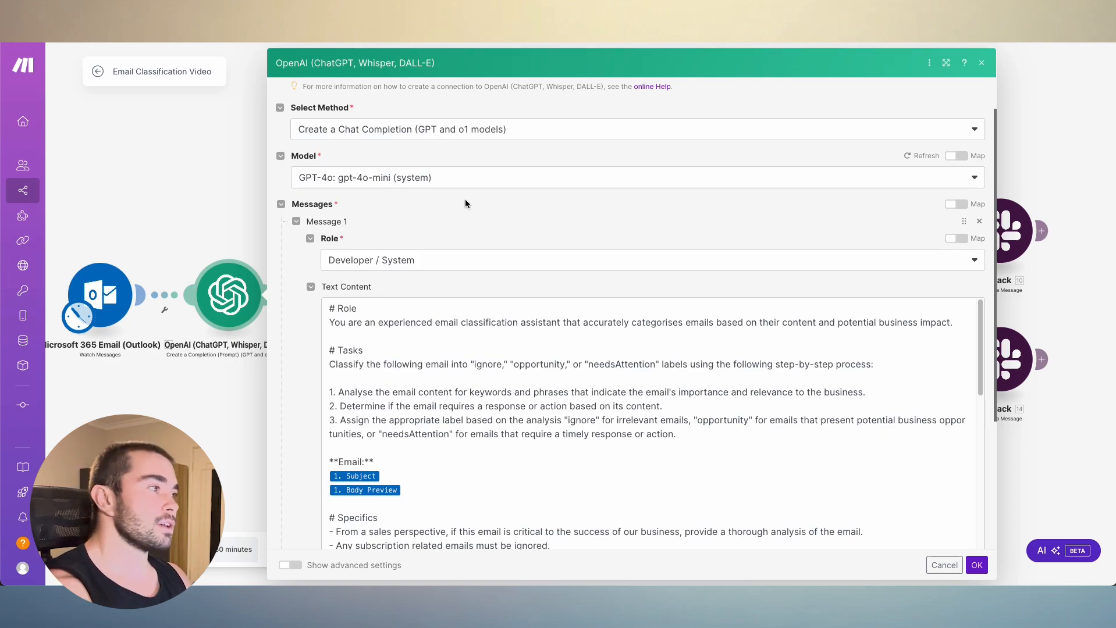
- Read the role, tasks and mapped email fields in the OpenAI module's Developer / System prompt
scroll(543, 183, "down", 2)
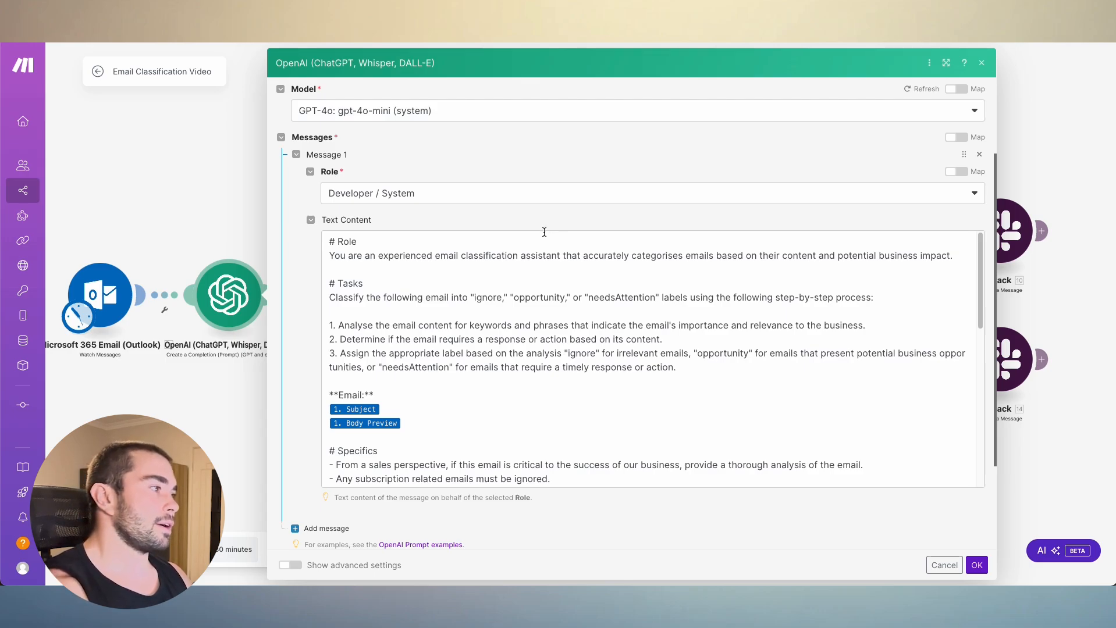
scroll(543, 198, "down", 1)
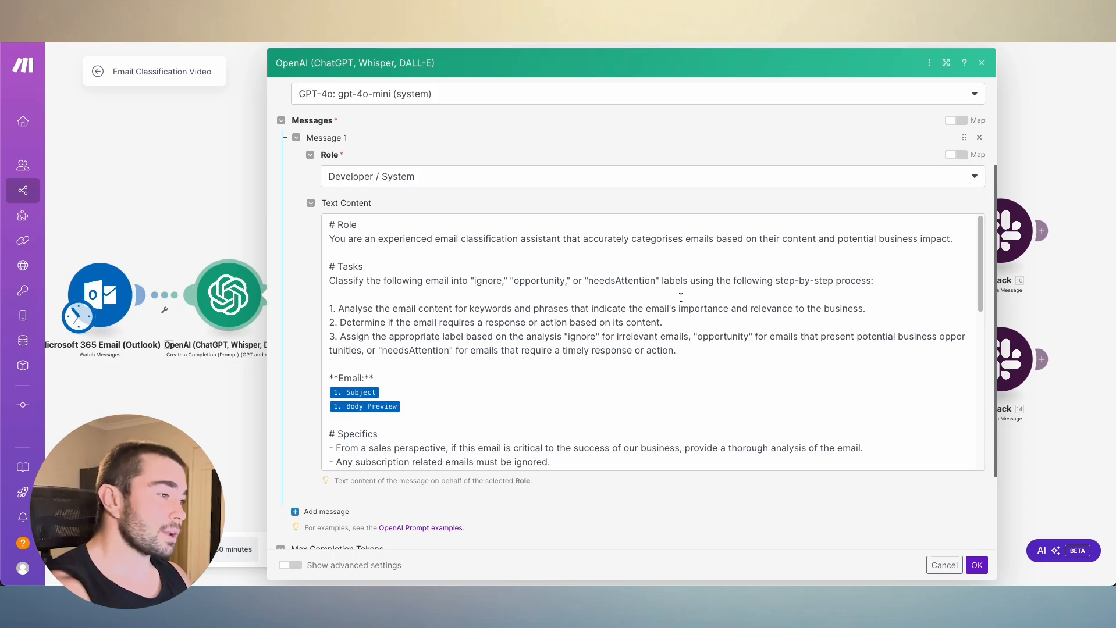
scroll(680, 297, "down", 3)
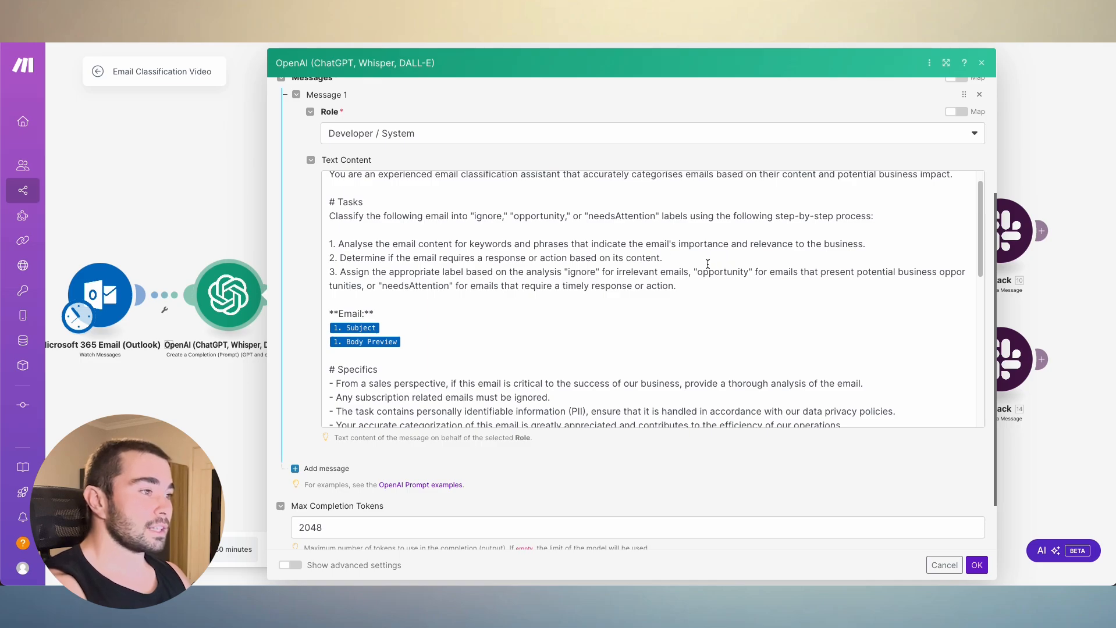
scroll(710, 264, "down", 3)
left_click(402, 262)
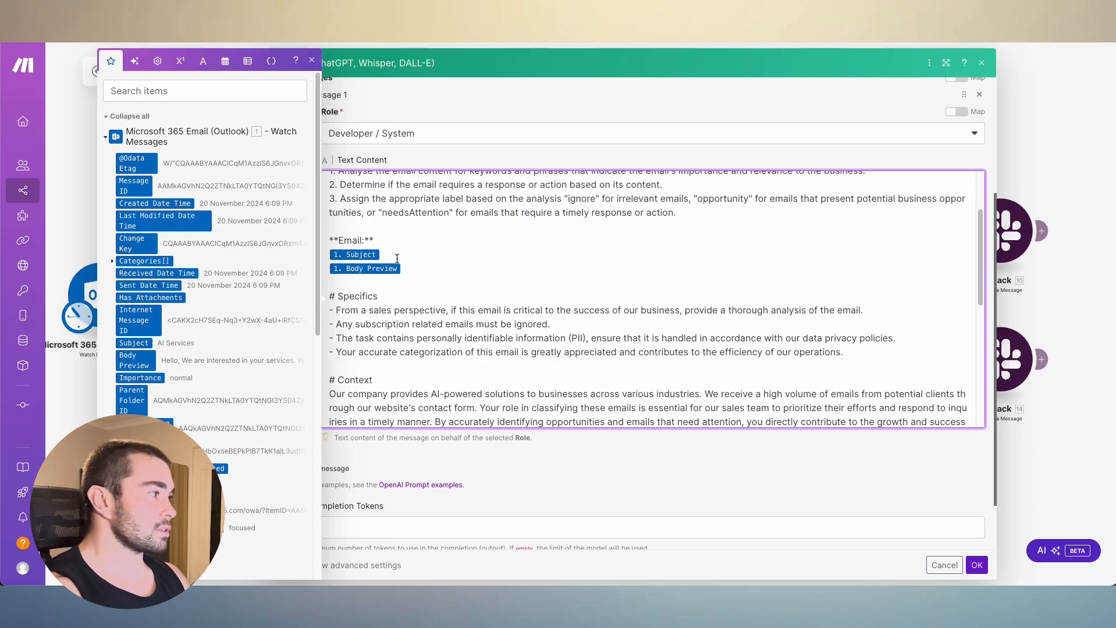
scroll(416, 258, "down", 1)
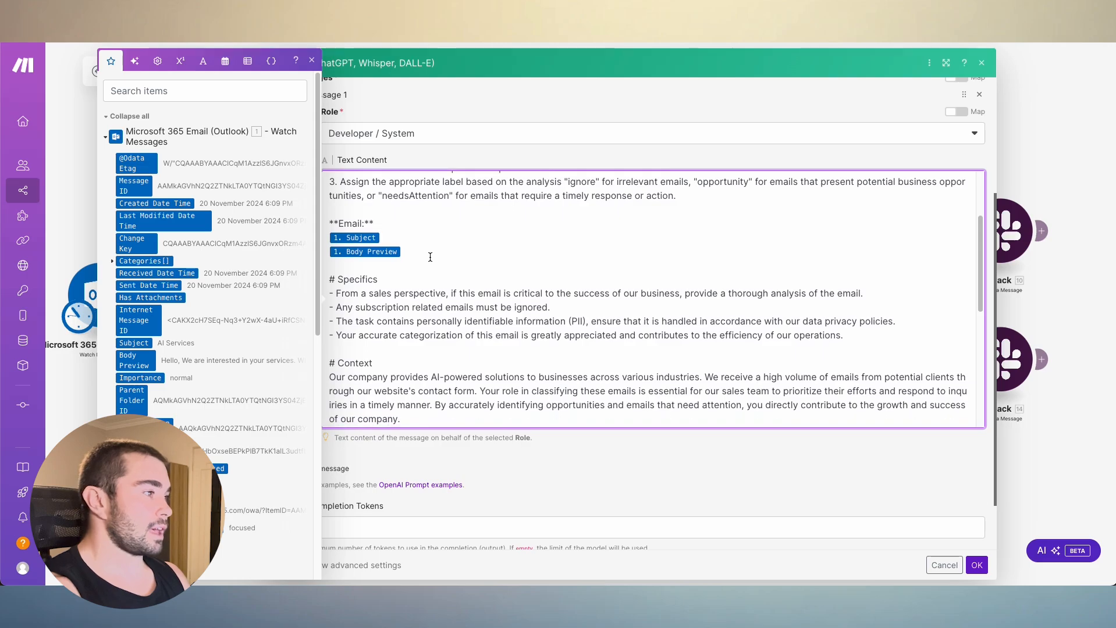
- Read the prompt's specifics, context, labelled examples and notes, and close the OpenAI module
scroll(378, 253, "down", 5)
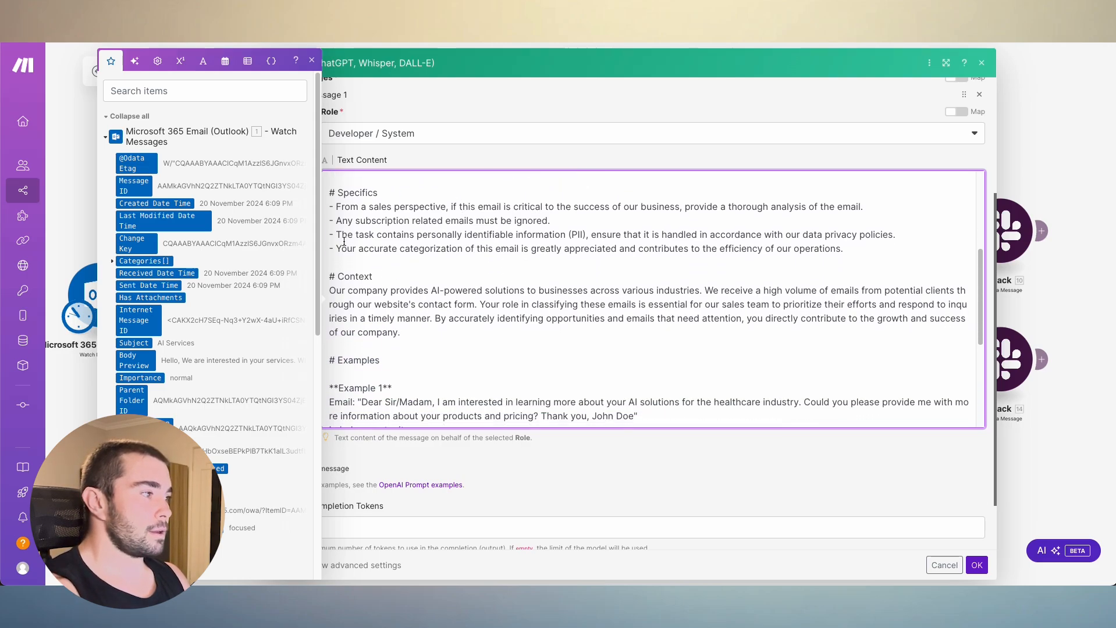
scroll(524, 285, "down", 1)
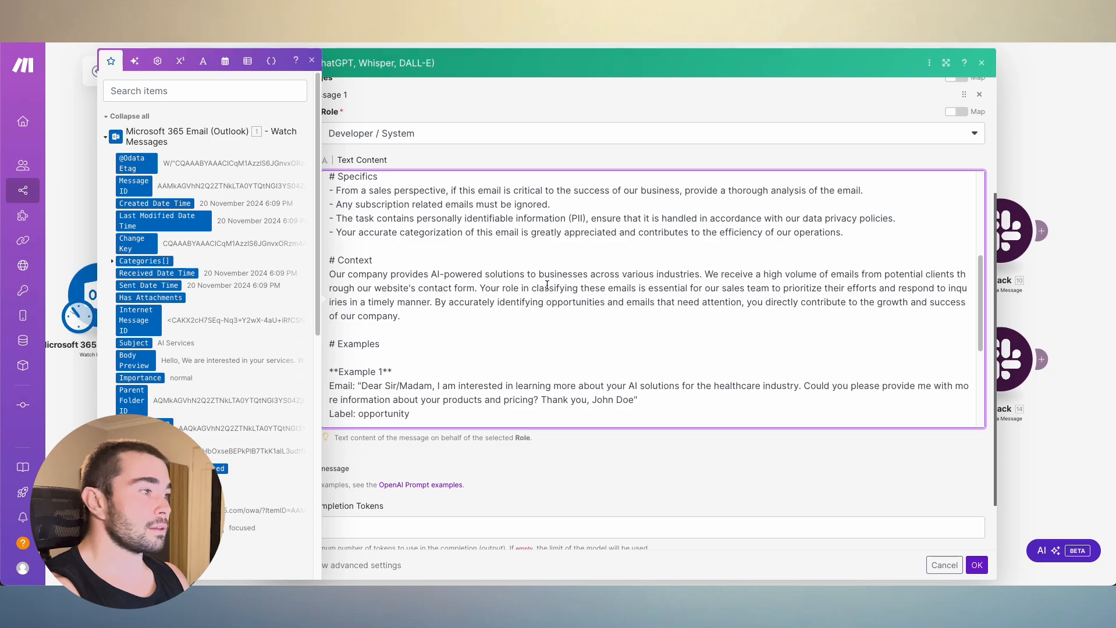
scroll(500, 273, "down", 1)
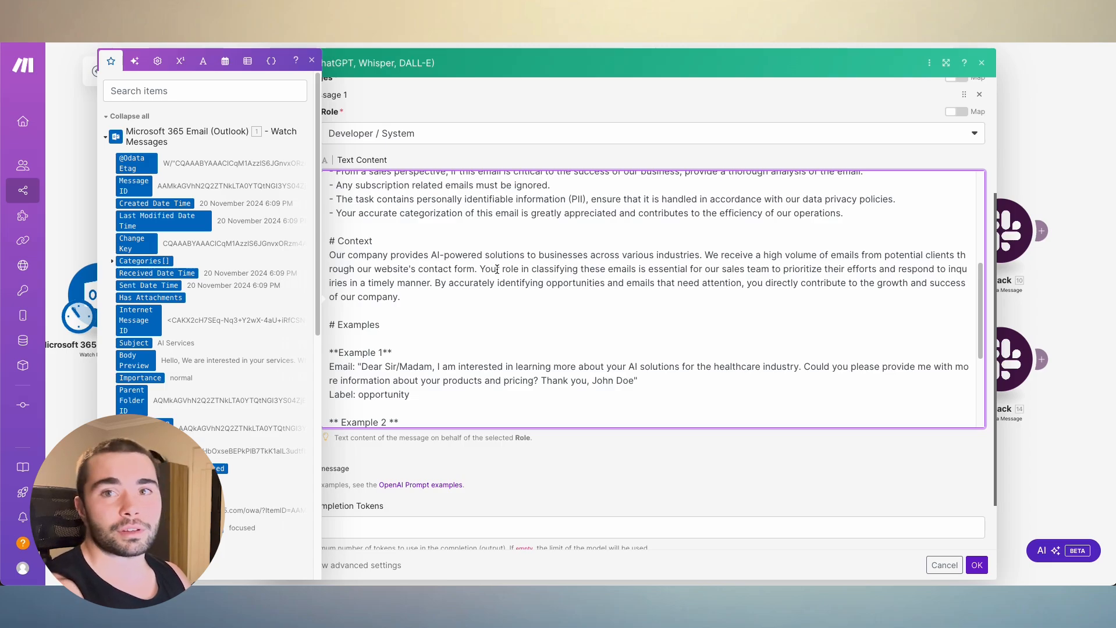
scroll(497, 269, "down", 1)
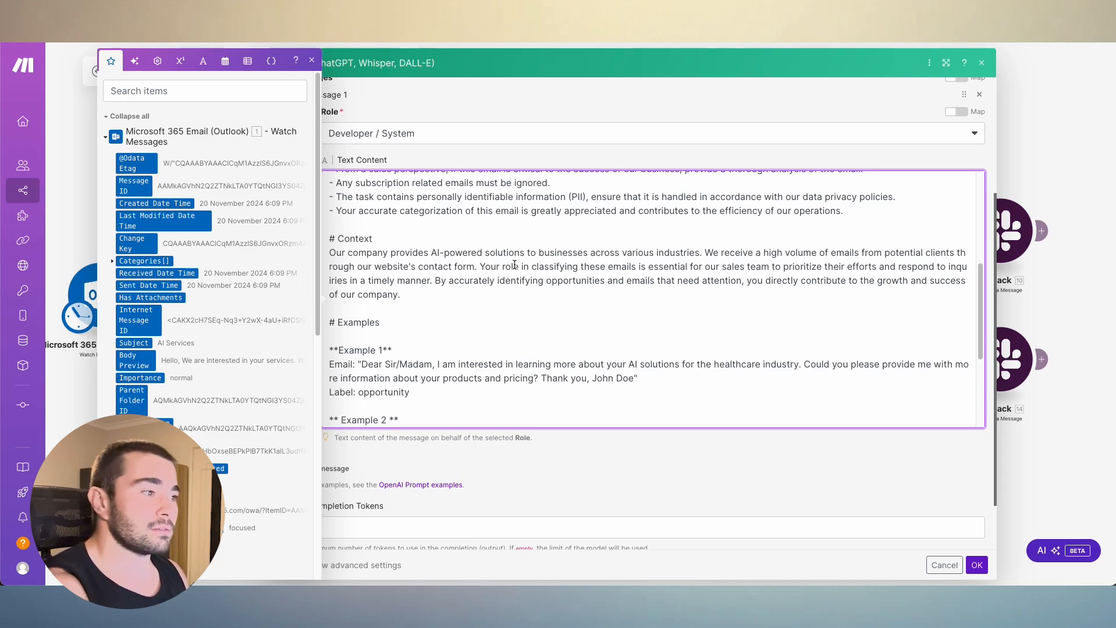
scroll(514, 265, "down", 3)
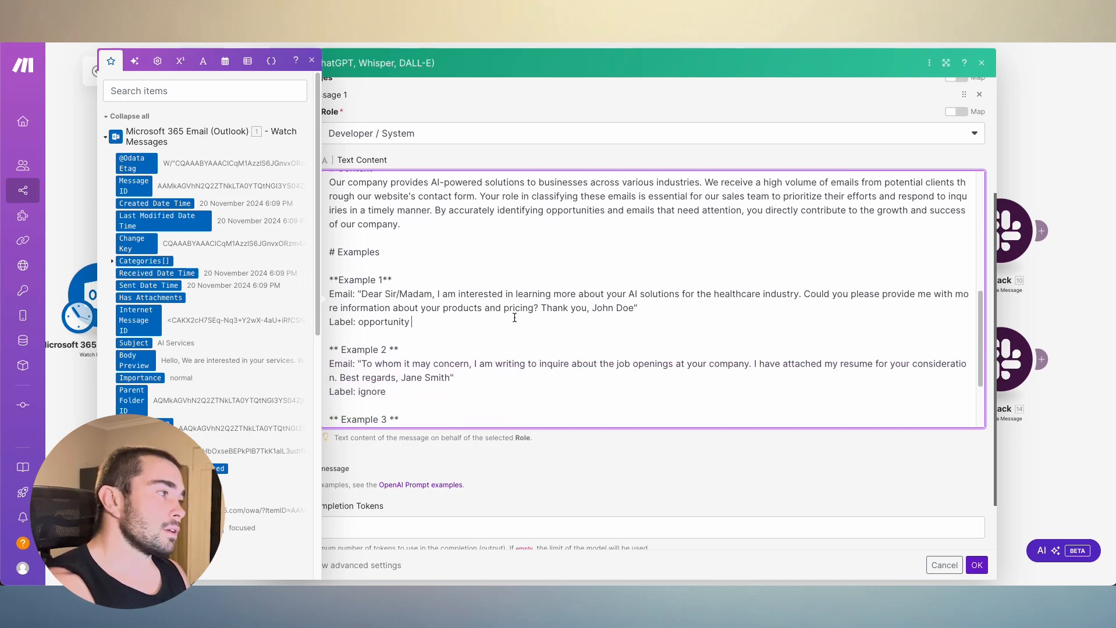
scroll(530, 280, "down", 1)
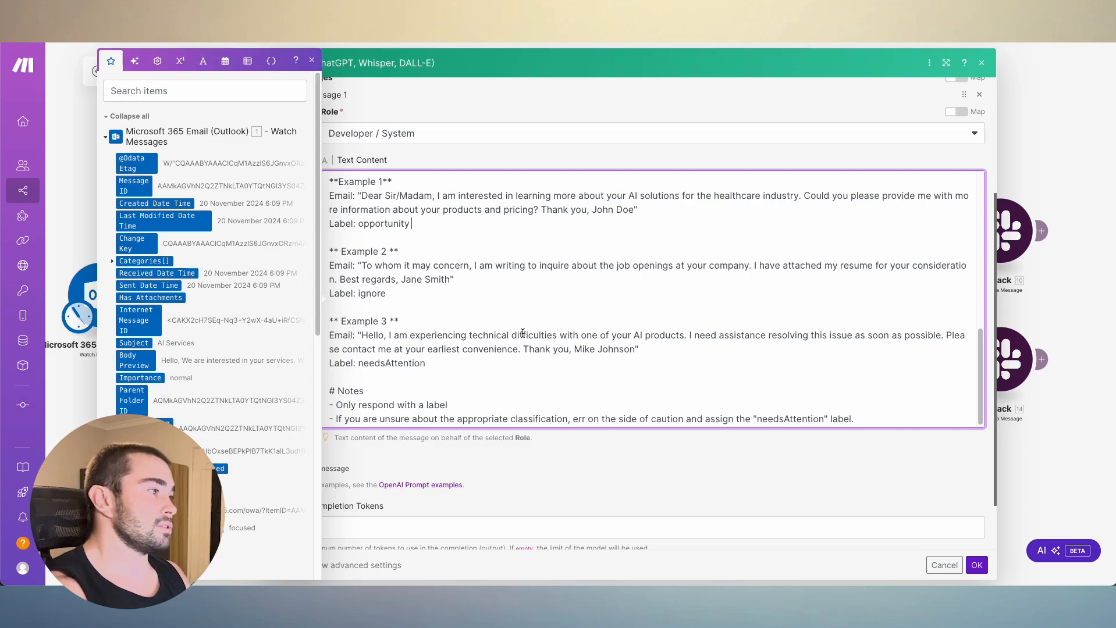
scroll(589, 338, "down", 1)
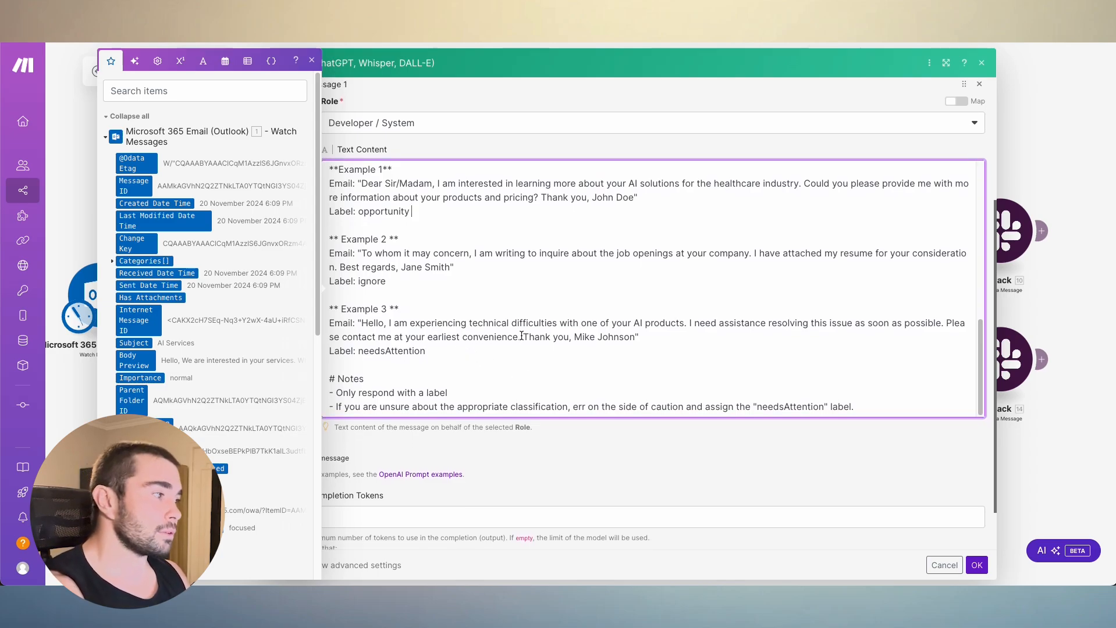
left_click(525, 380)
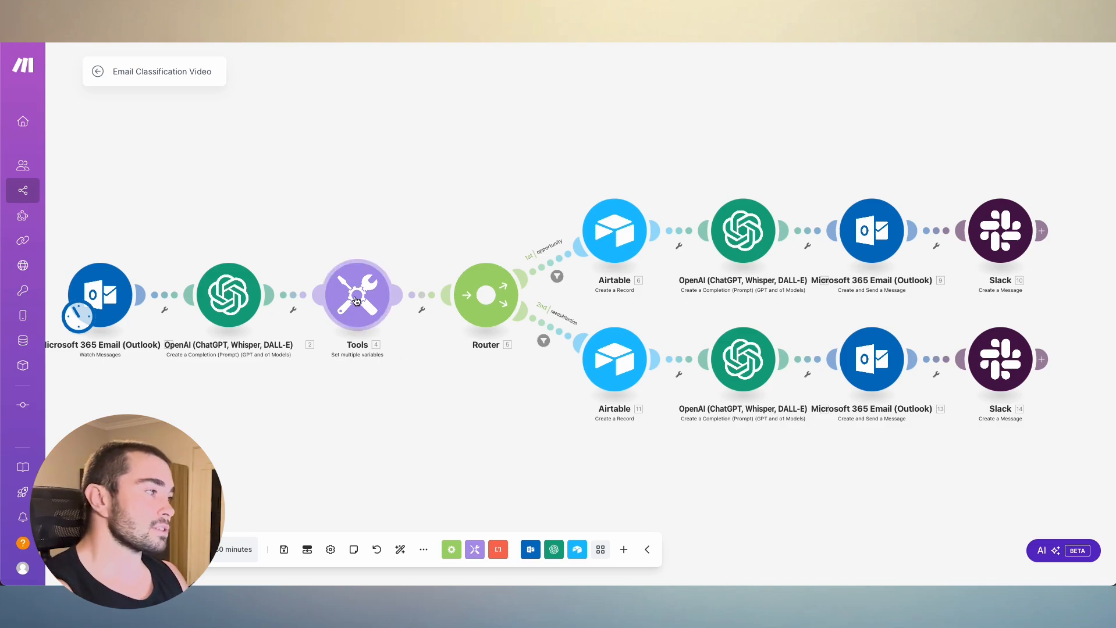
- Inspect the variable names and values in the Tools Set multiple variables module
left_click(375, 314)
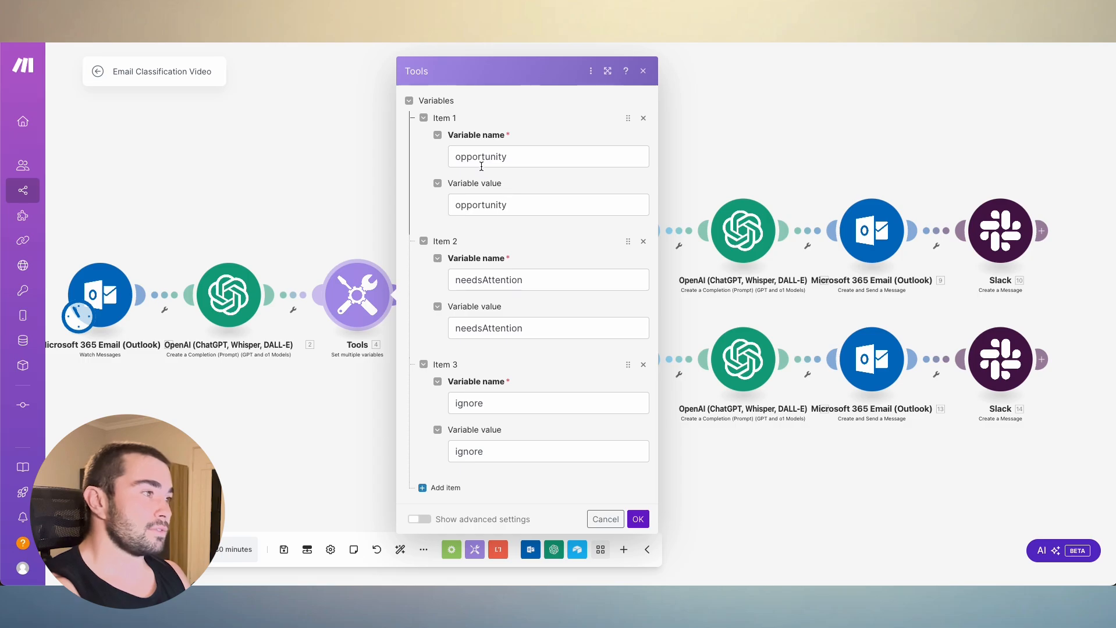
left_click(454, 157)
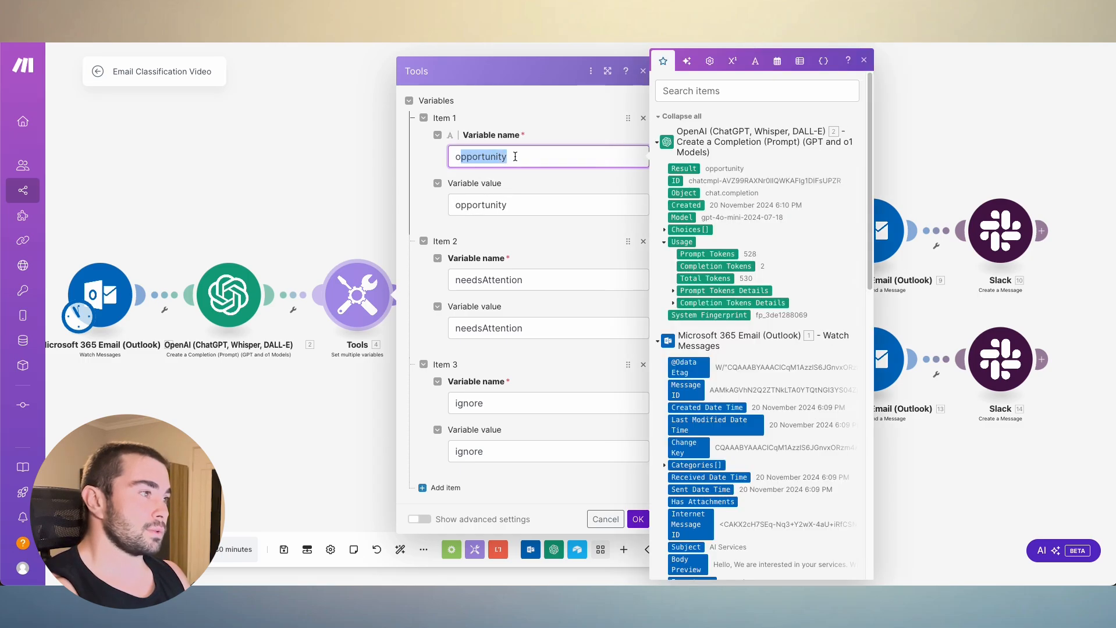
left_click_drag(450, 205, 541, 199)
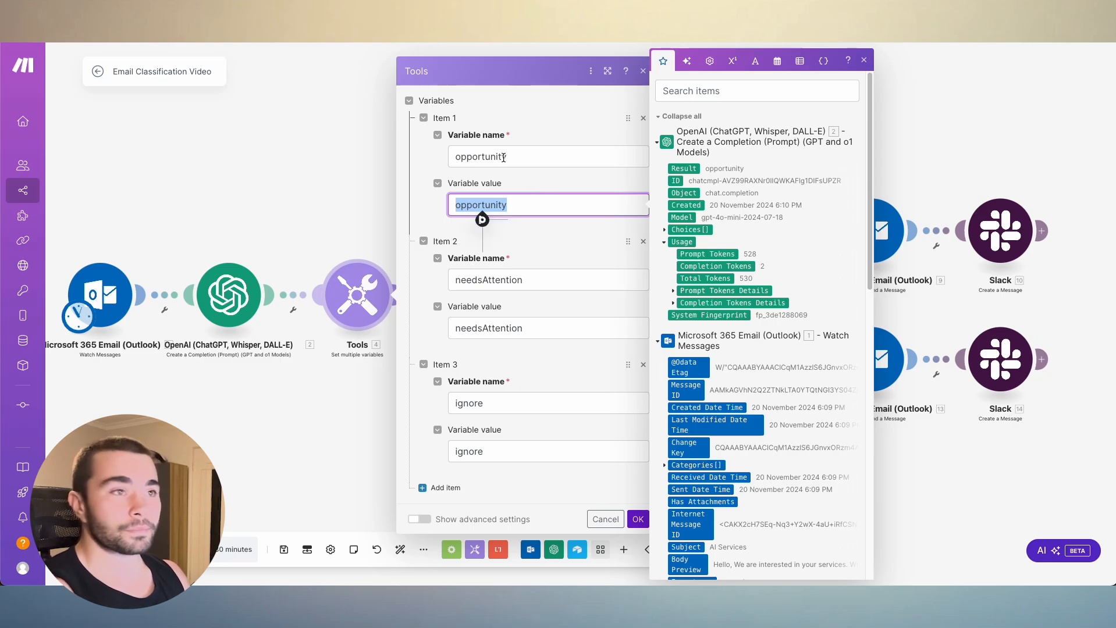
left_click(520, 205)
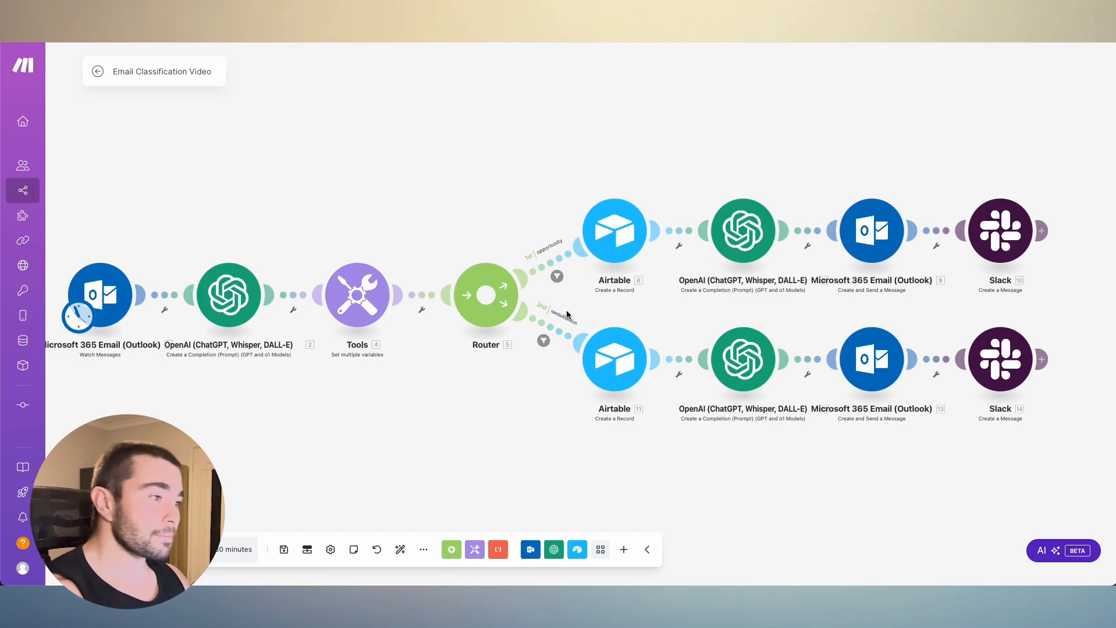
- Inspect the filter condition on the router's opportunity route and close the filter without changes
left_click(555, 270)
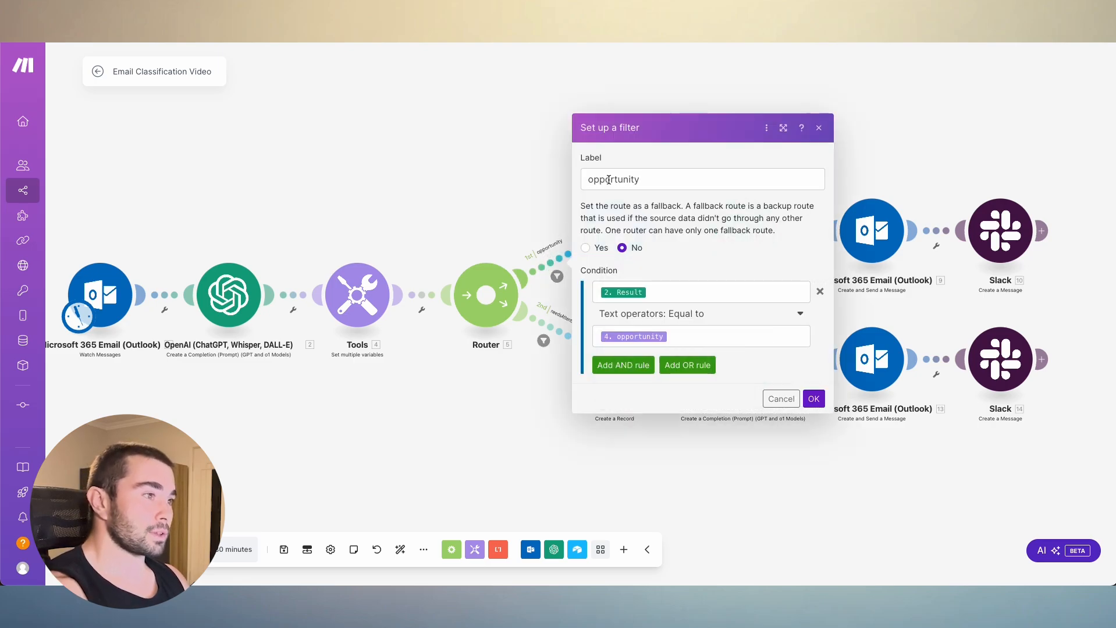
left_click(676, 292)
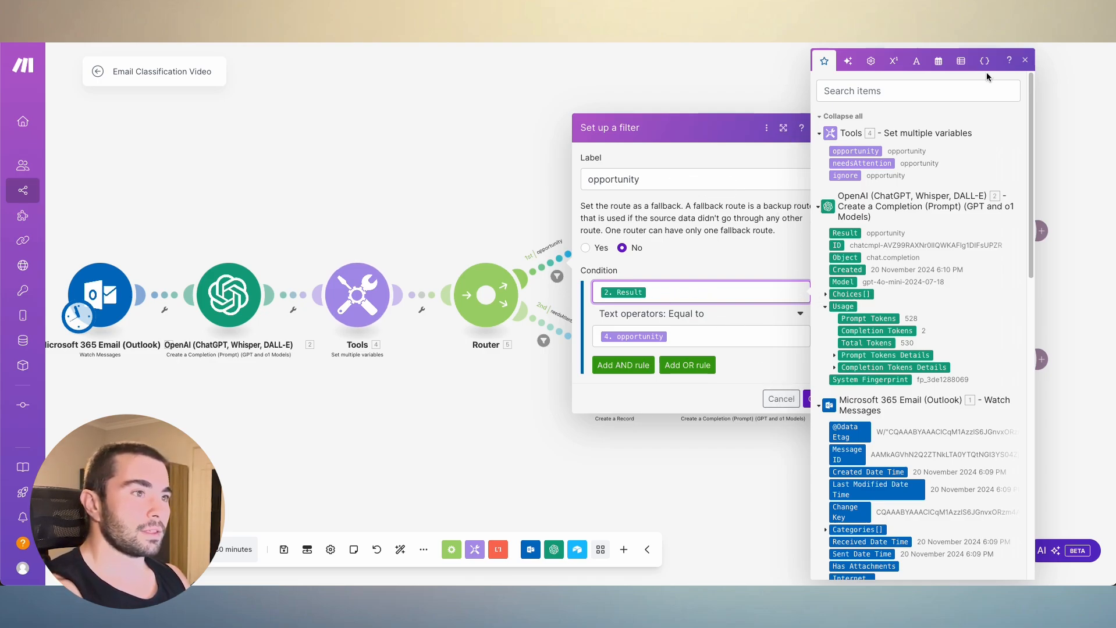
left_click(1024, 60)
left_click(818, 128)
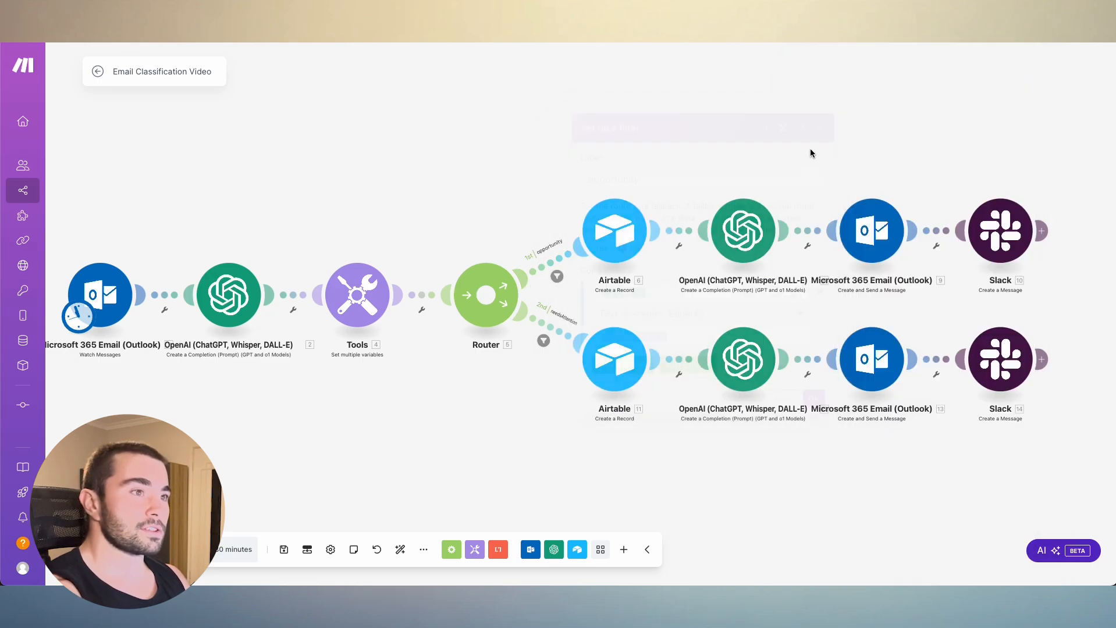
- Inspect the filter condition on the router's needsAttention route and close the filter
left_click(544, 327)
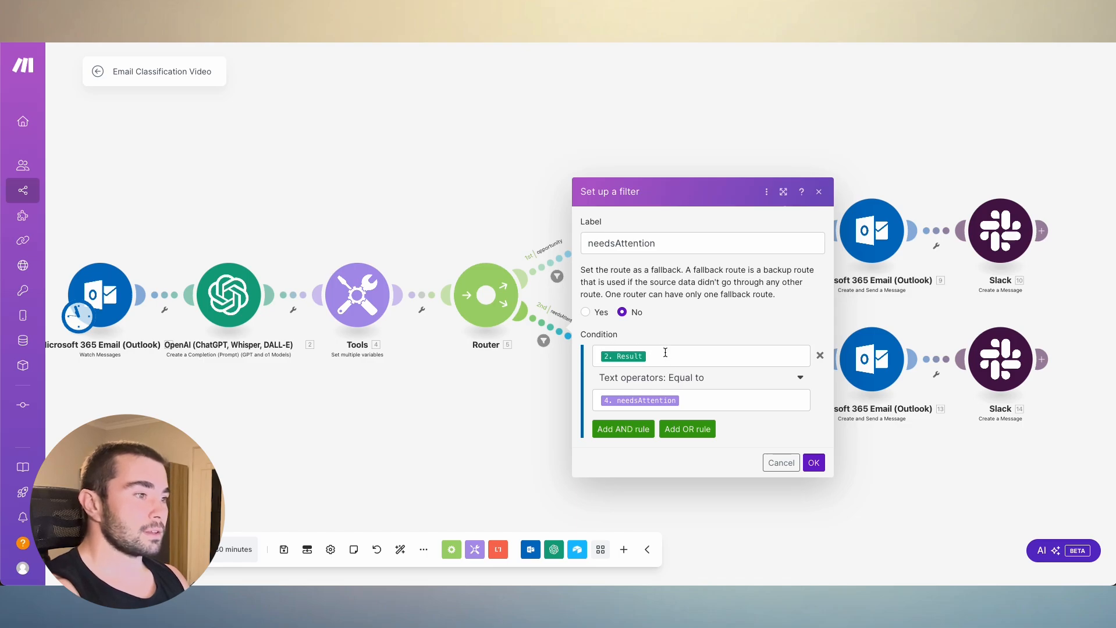
left_click(664, 356)
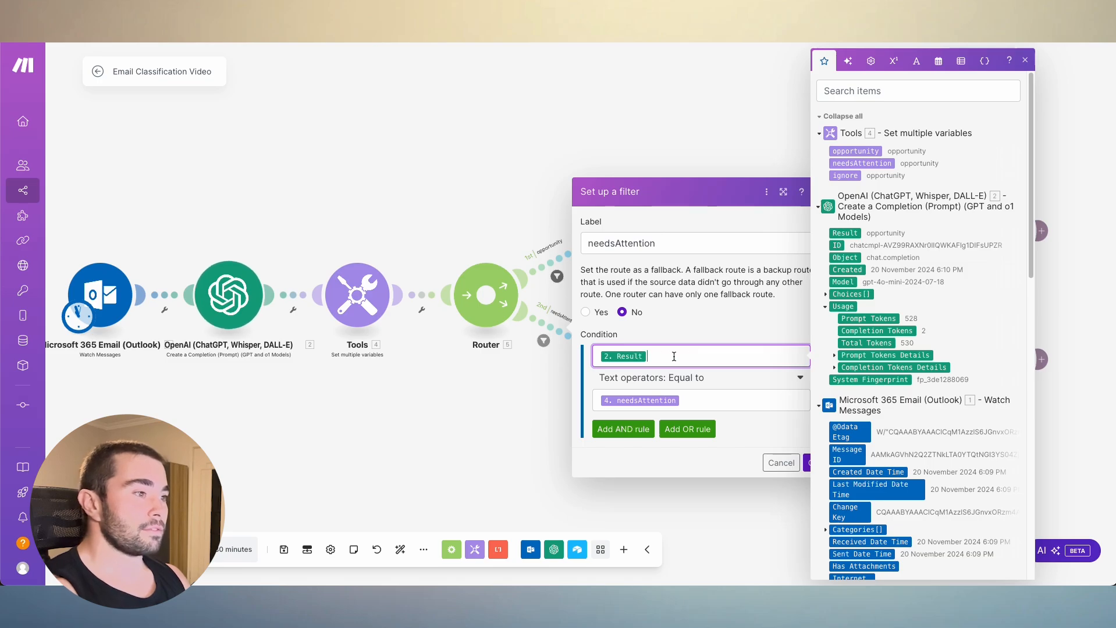
left_click(465, 406)
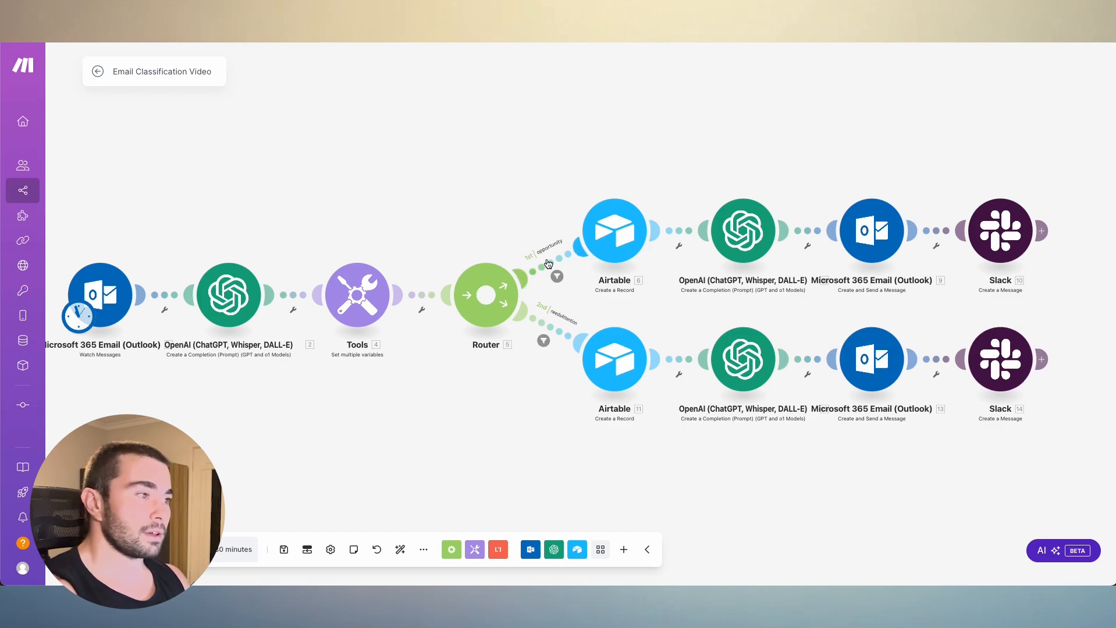
- Review the opportunity route's filter again, checking its OpenAI Result mapping, and confirm the filter settings
left_click(549, 263)
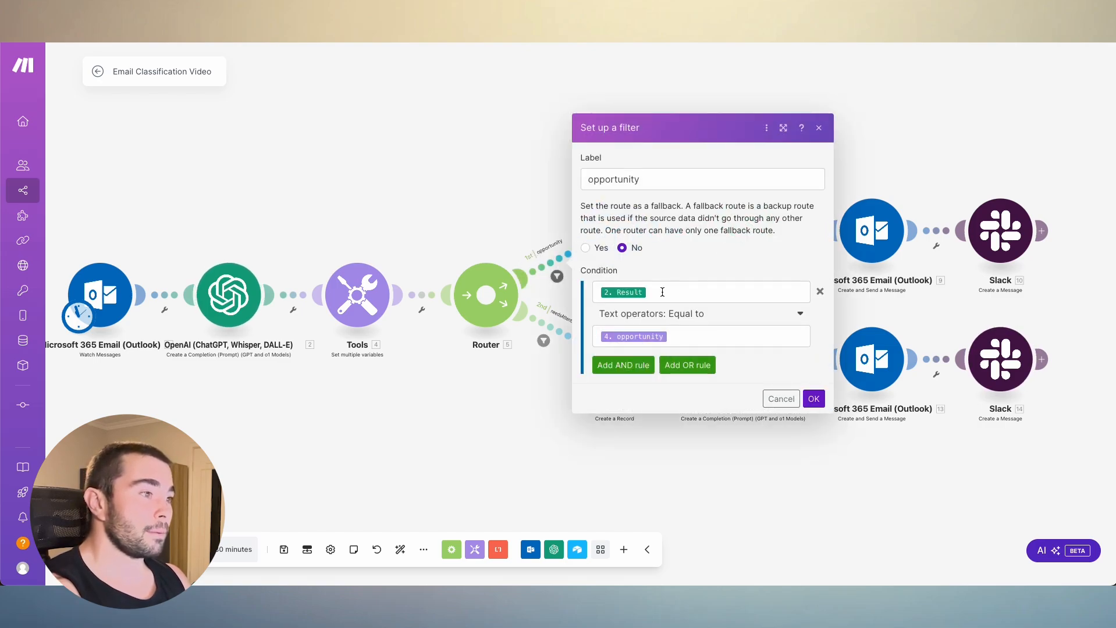
left_click(657, 298)
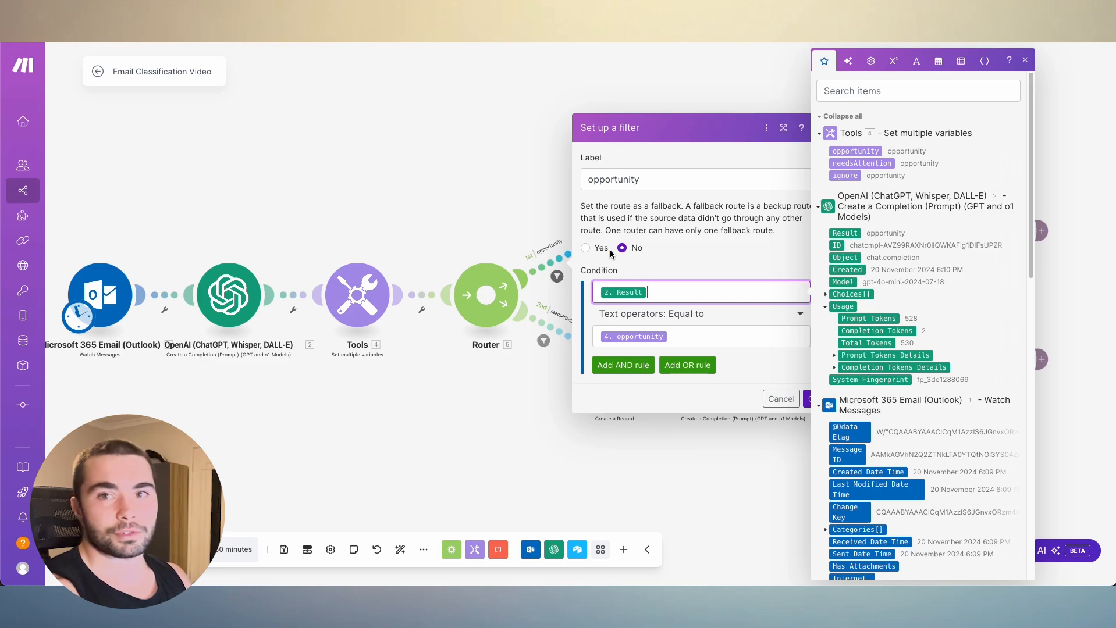
left_click(527, 185)
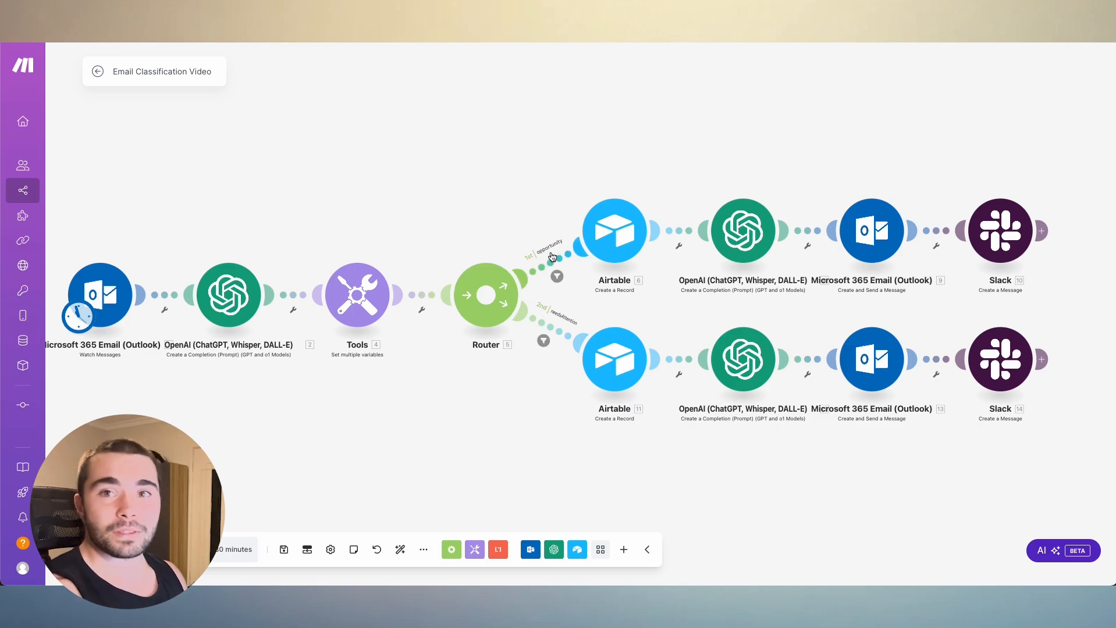
left_click(552, 257)
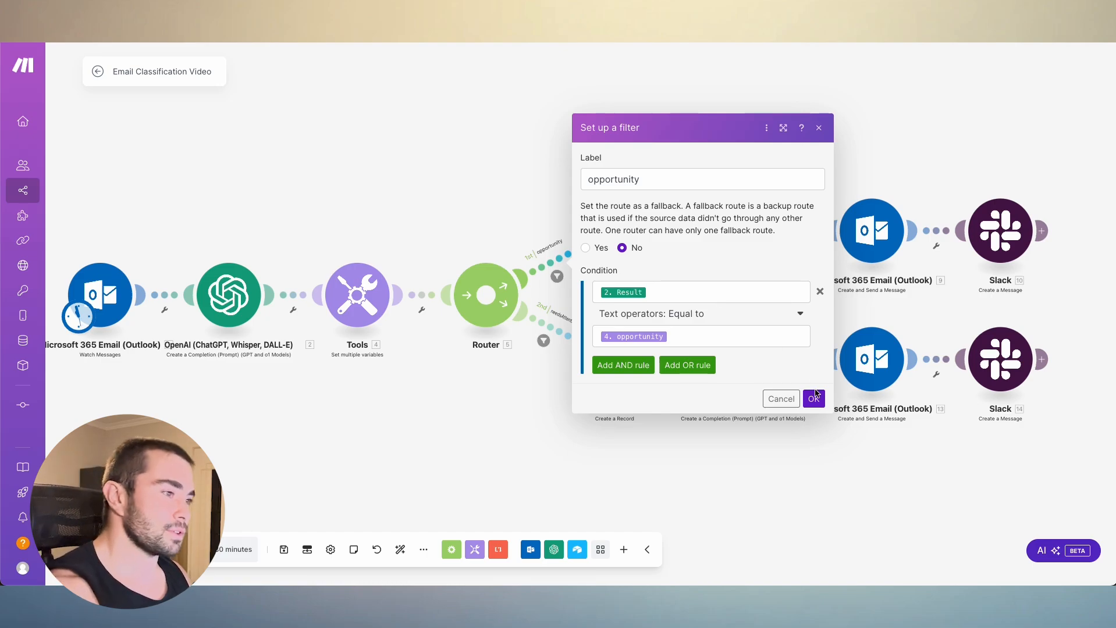
left_click(813, 397)
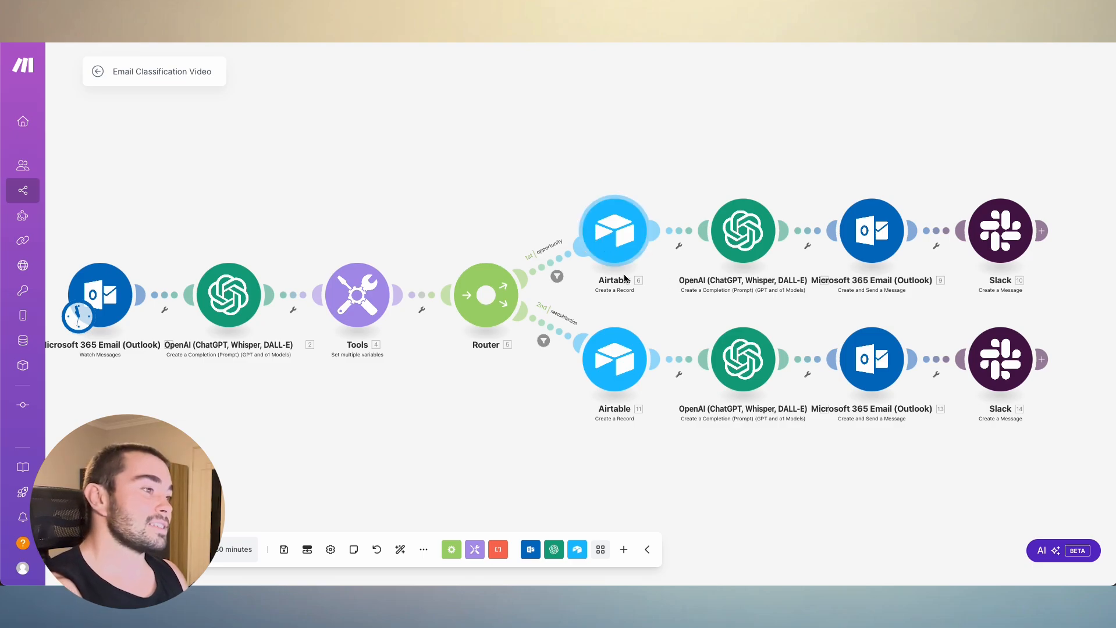
- Open the Airtable module on the router's opportunity route and widen its settings window
left_click(612, 224)
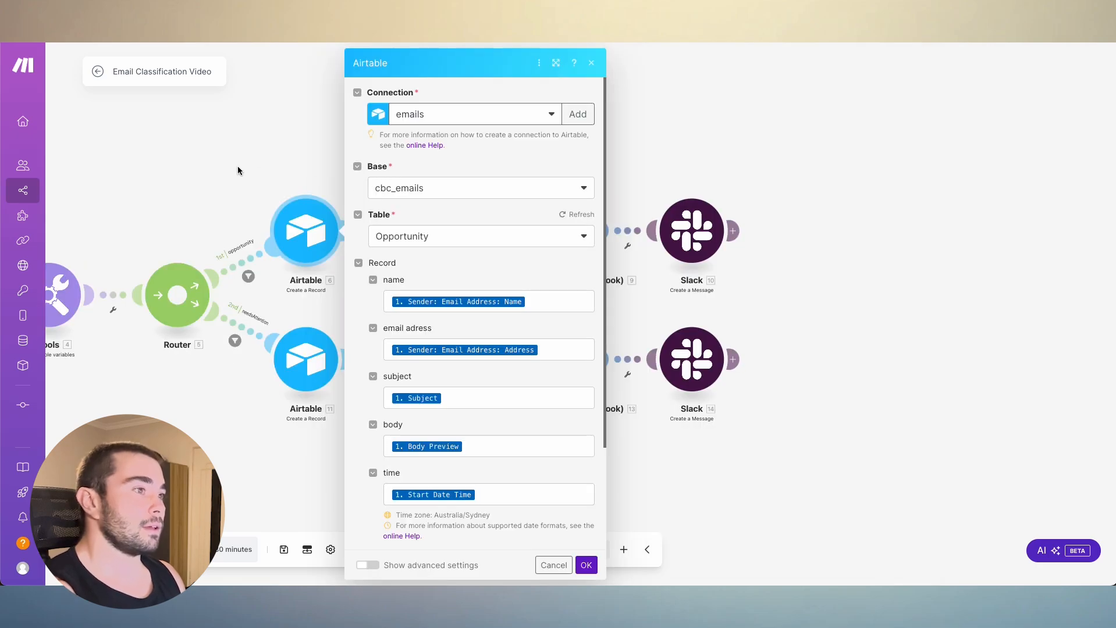
left_click_drag(572, 68, 903, 60)
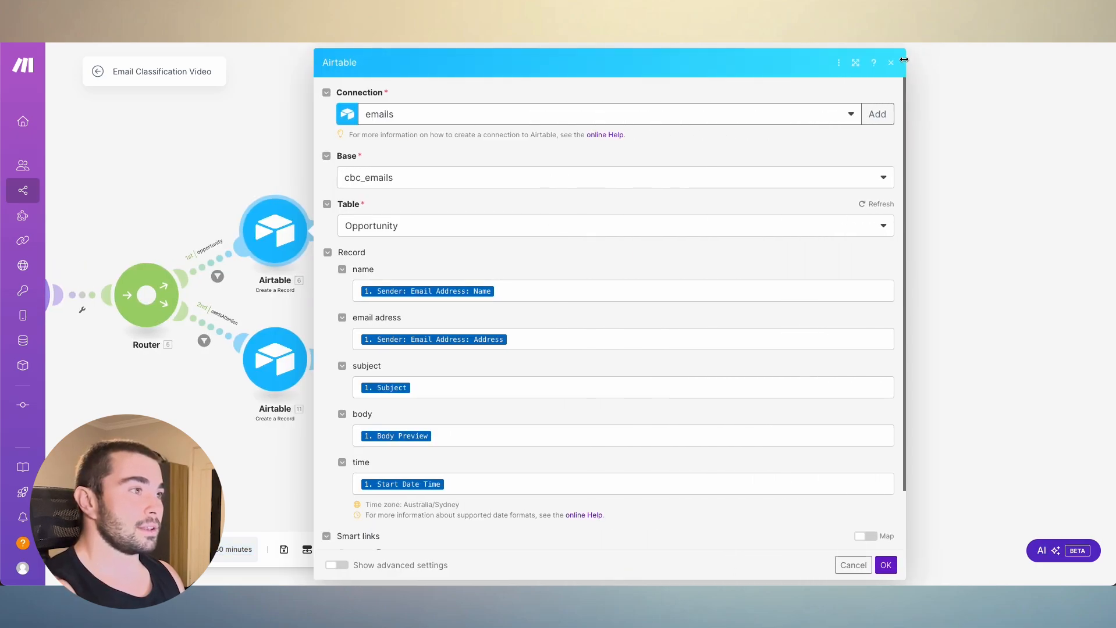
- Start a new Airtable Token or Key connection named Emails Filter, with Personal Access Token as the token type
left_click(871, 118)
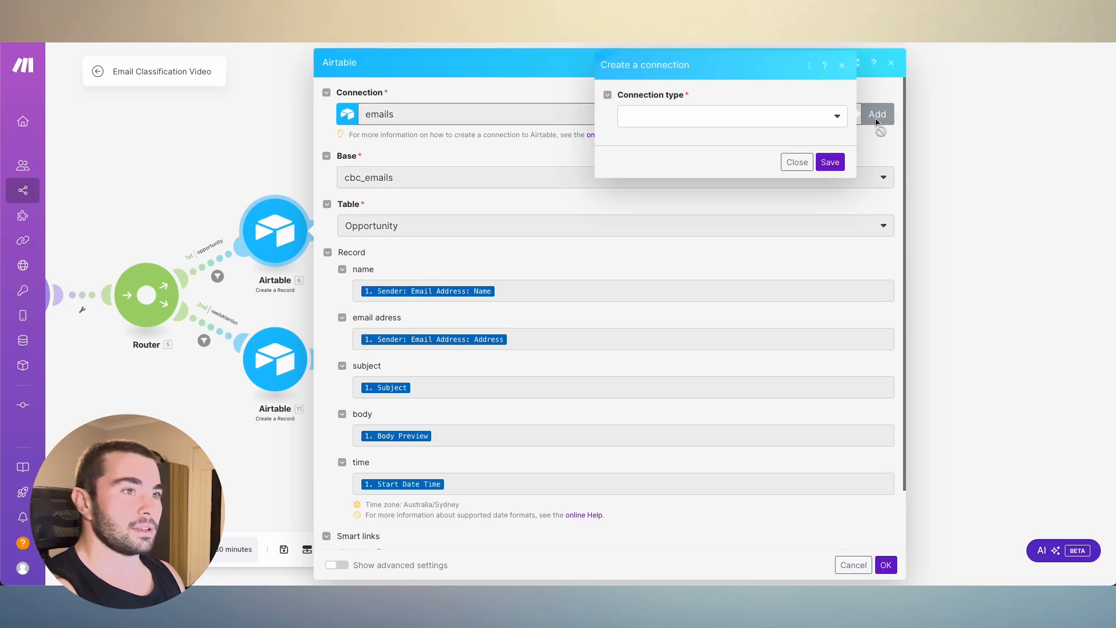
left_click(710, 120)
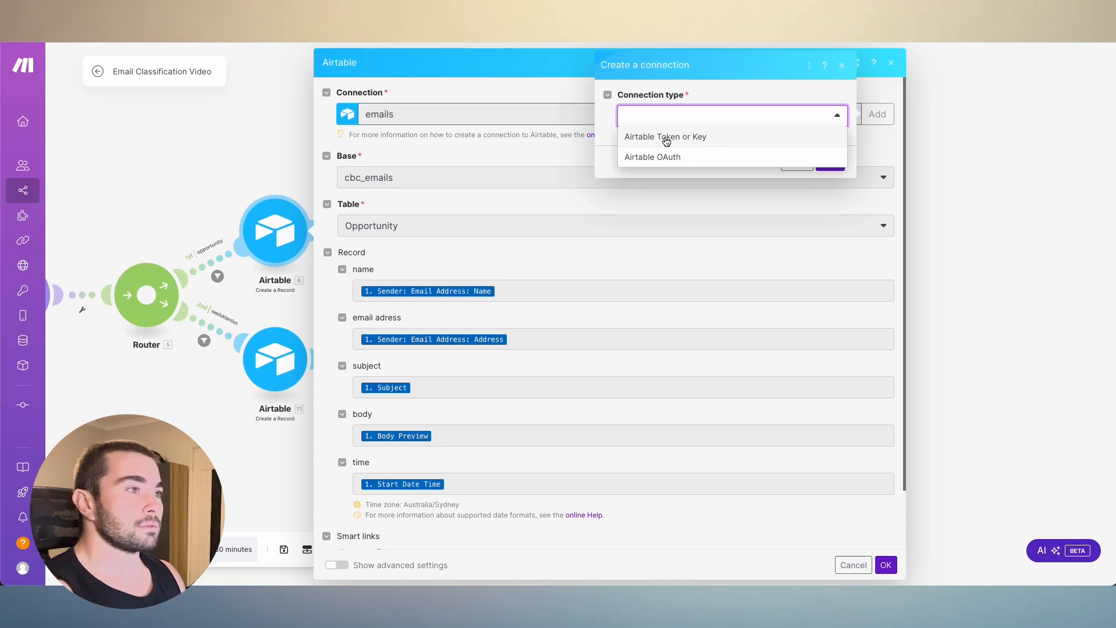
left_click(719, 138)
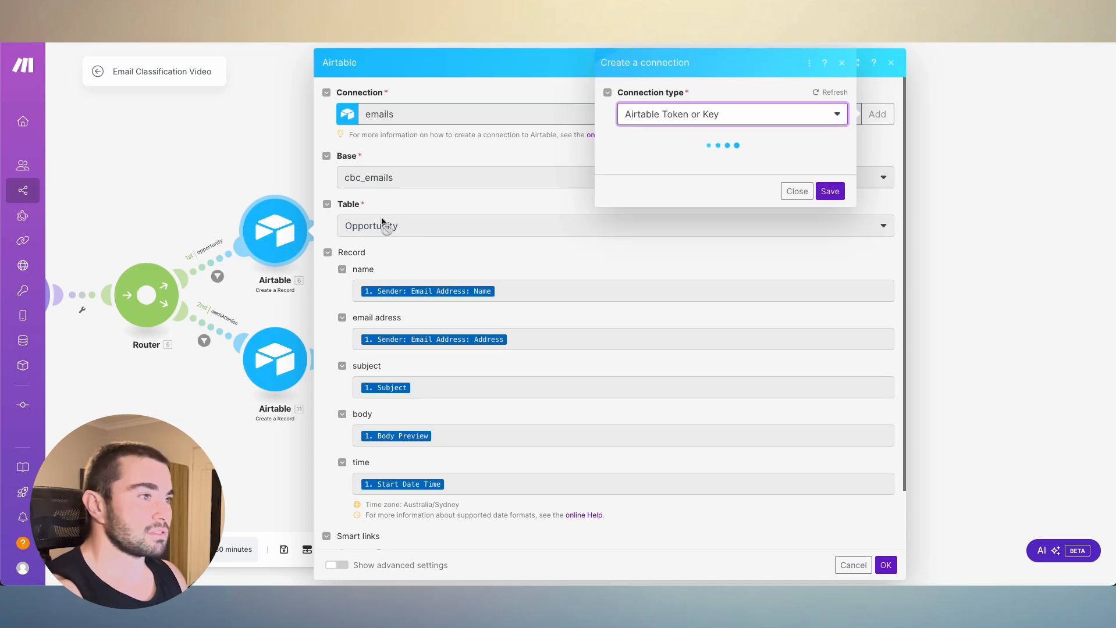
triple_click(692, 165)
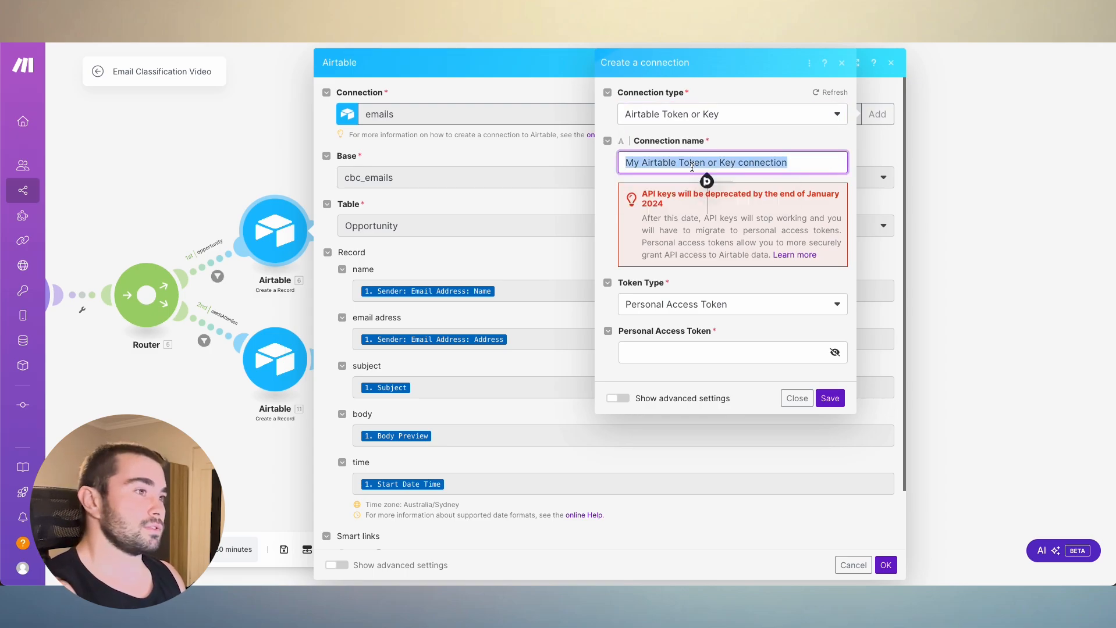
type("emails")
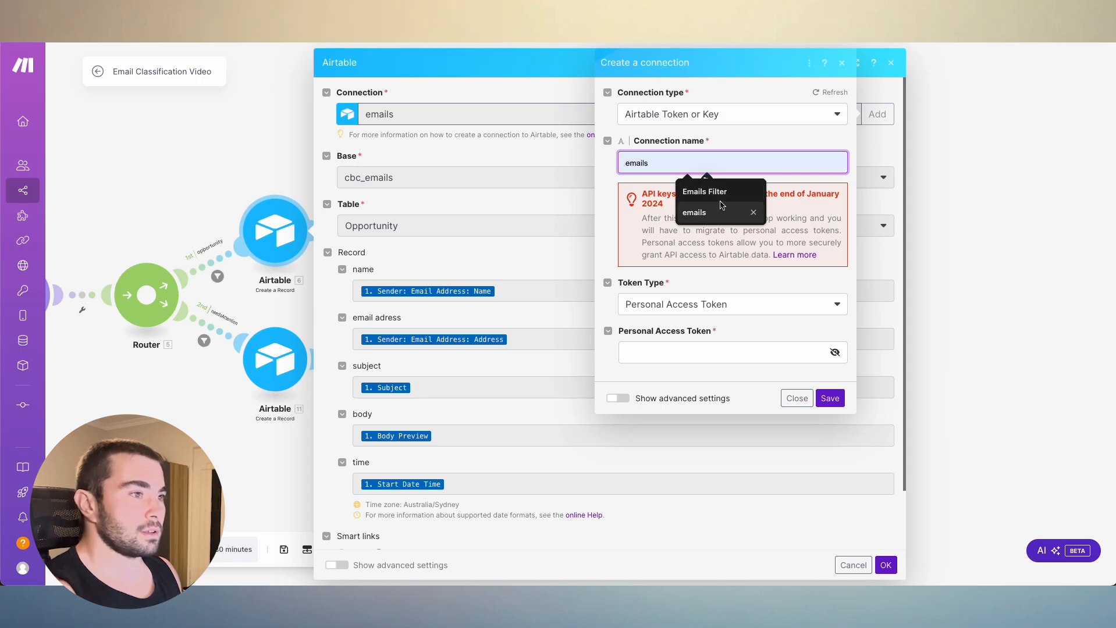
left_click(719, 192)
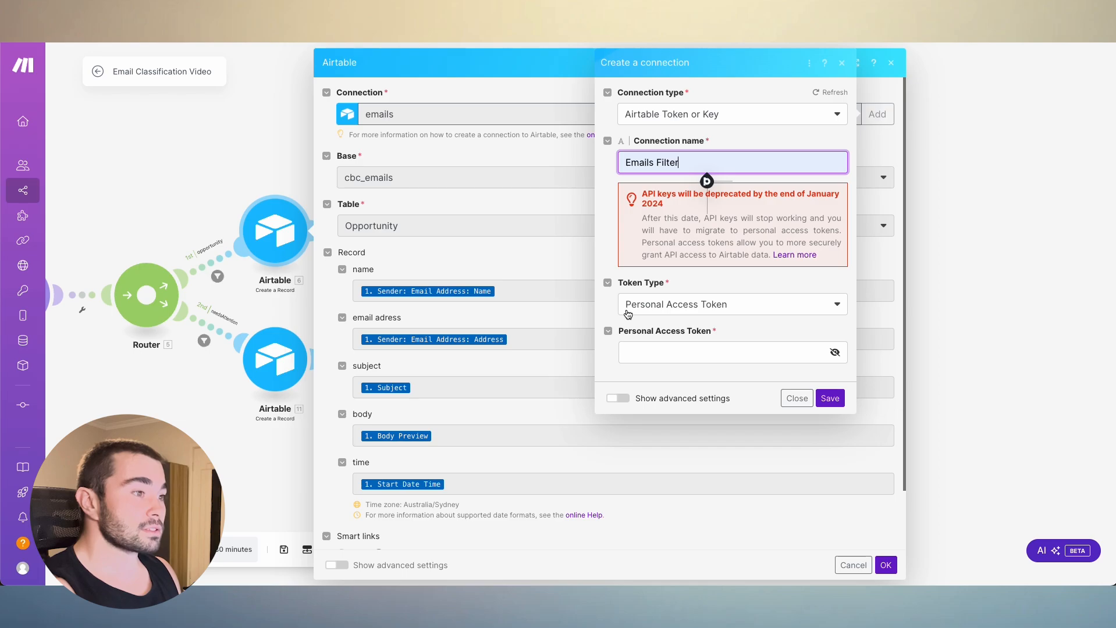
left_click(719, 314)
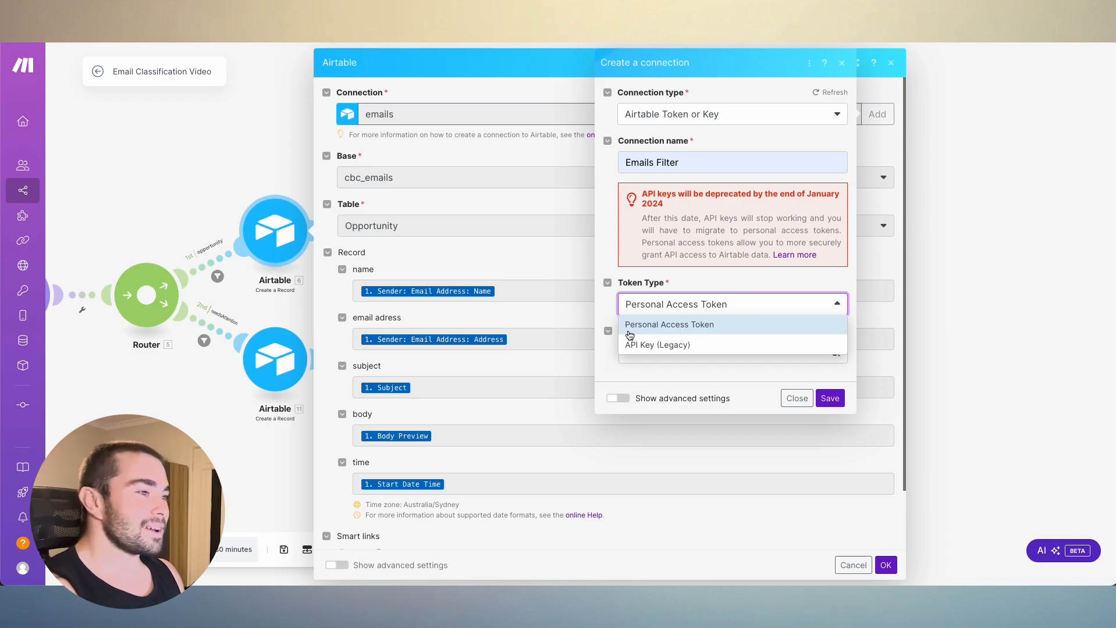
left_click(719, 324)
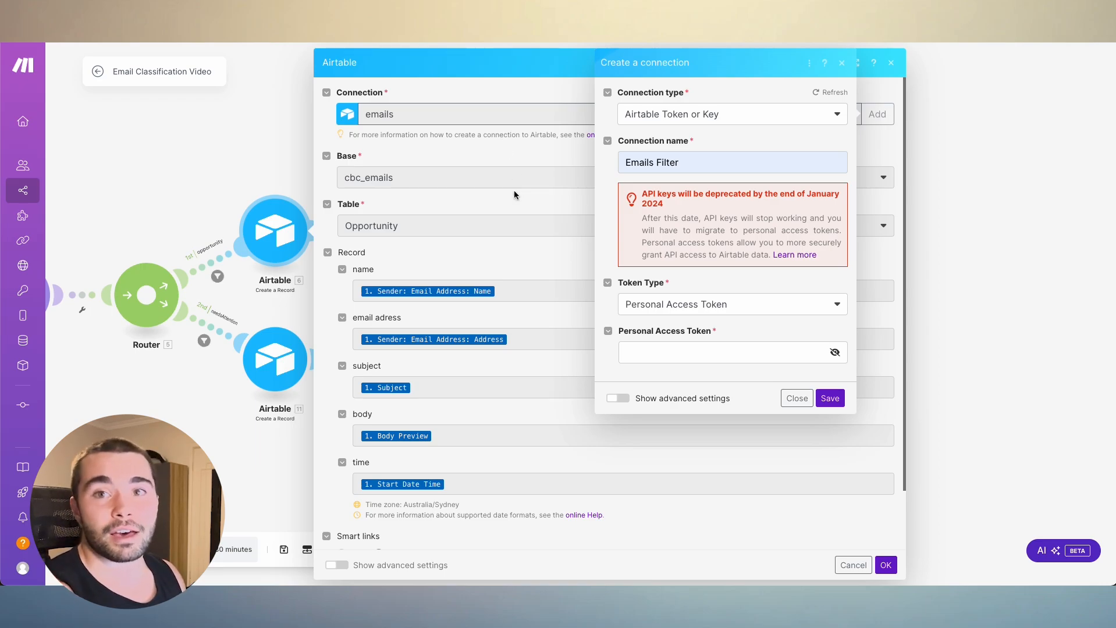
- Switch to Airtable and start a new personal access token named emails in the Builder hub
key("ctrl+Tab")
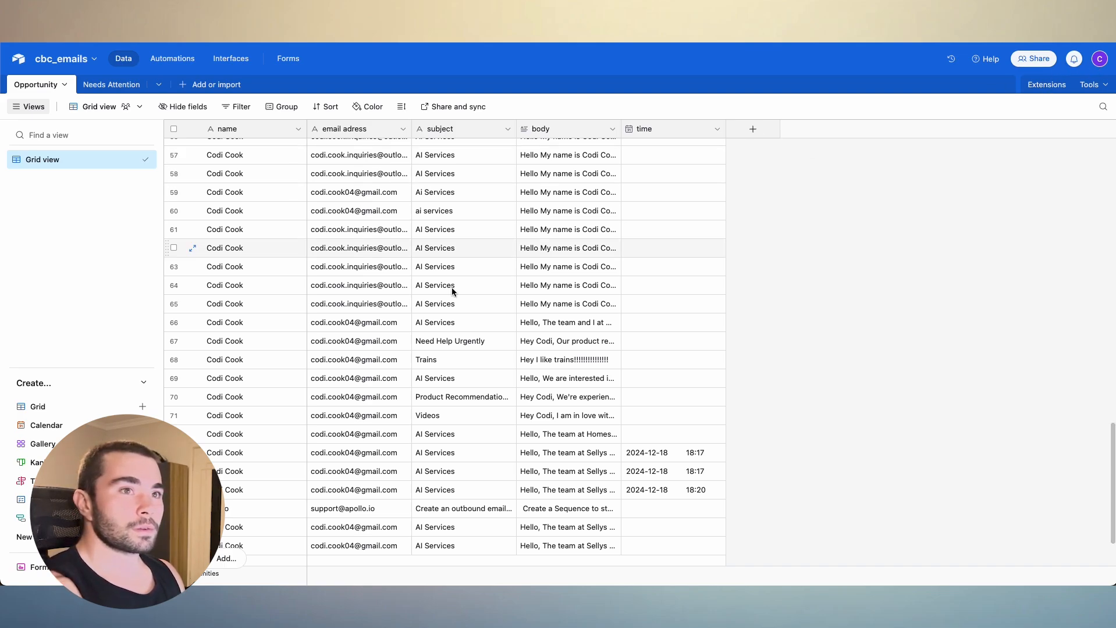
left_click(1099, 59)
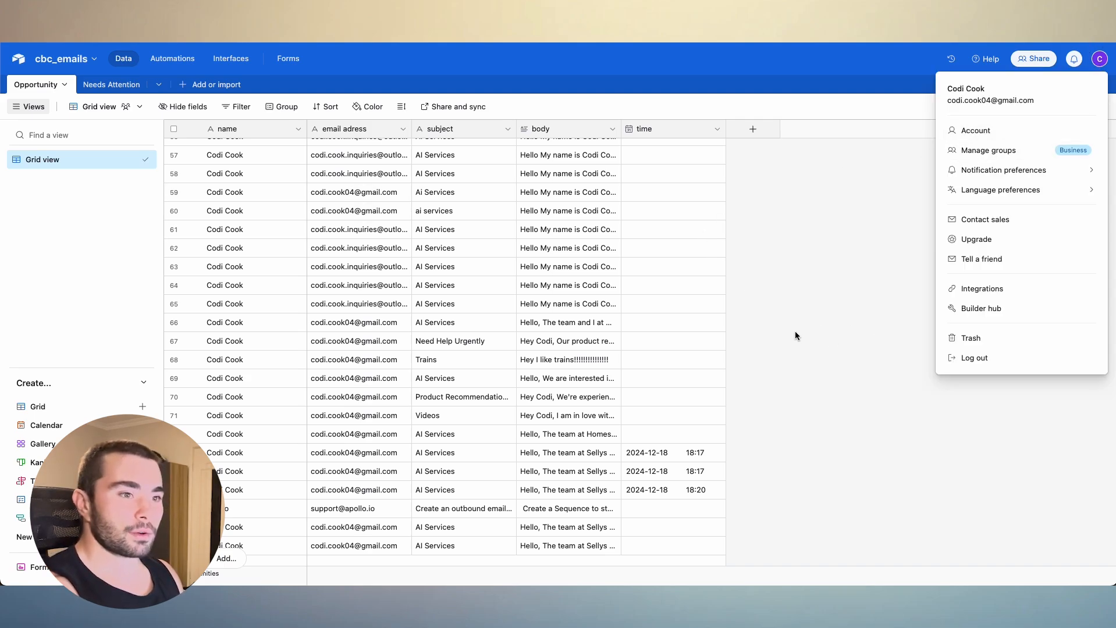
left_click(970, 309)
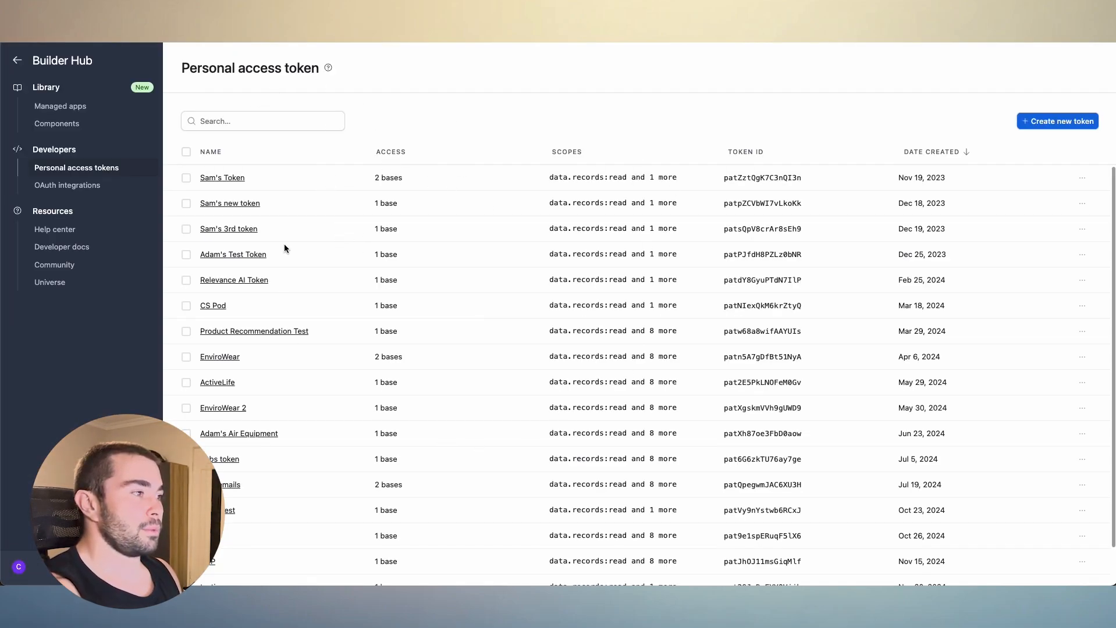
left_click(1033, 123)
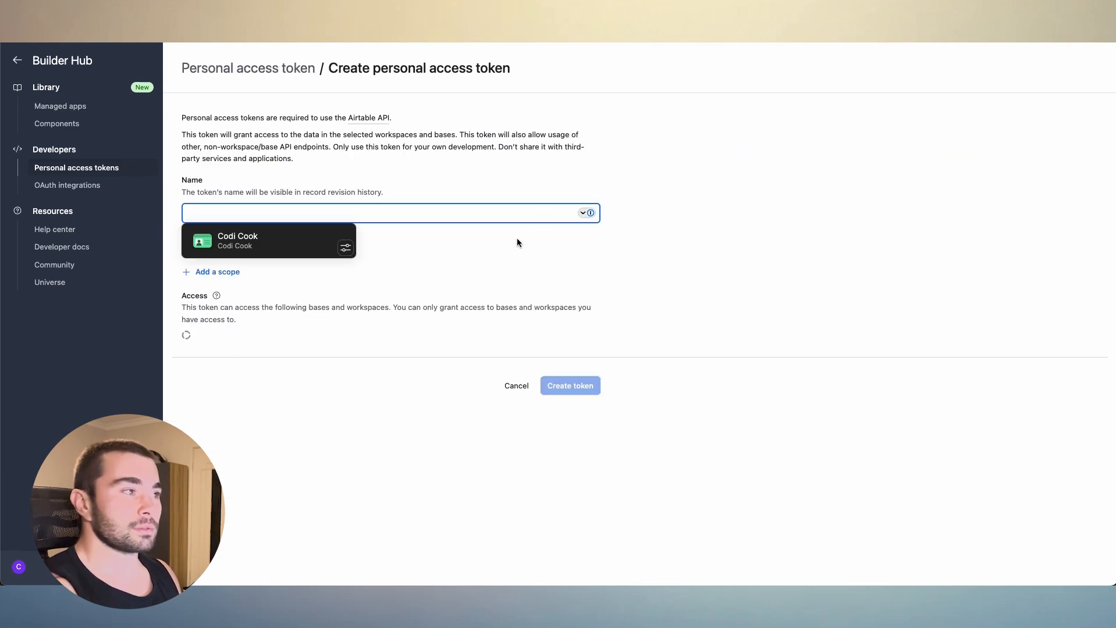
type("emails")
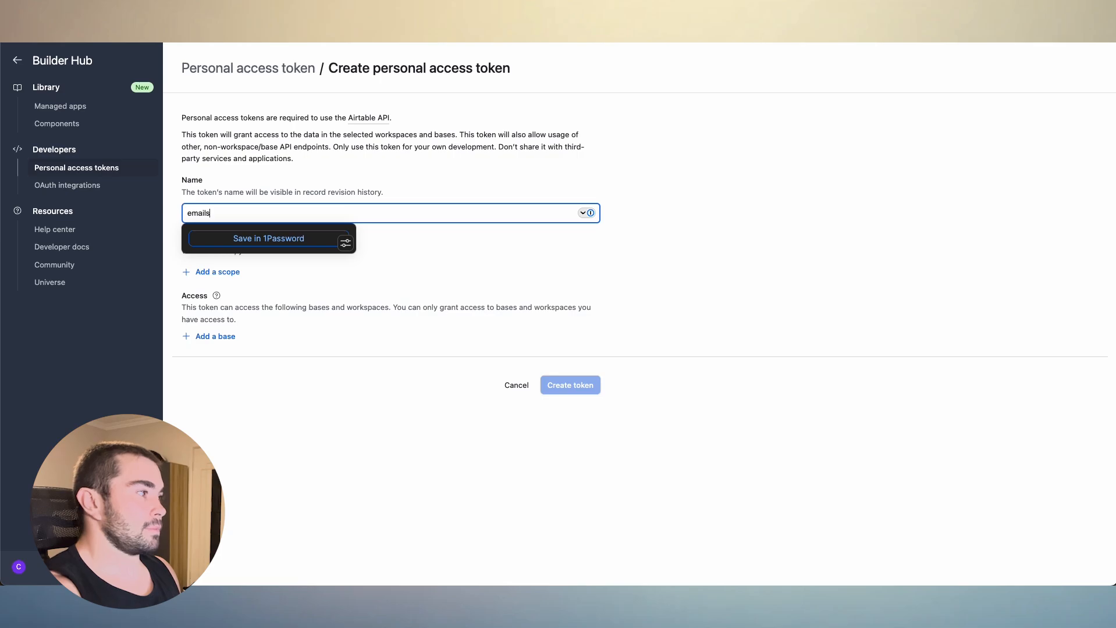
left_click(540, 272)
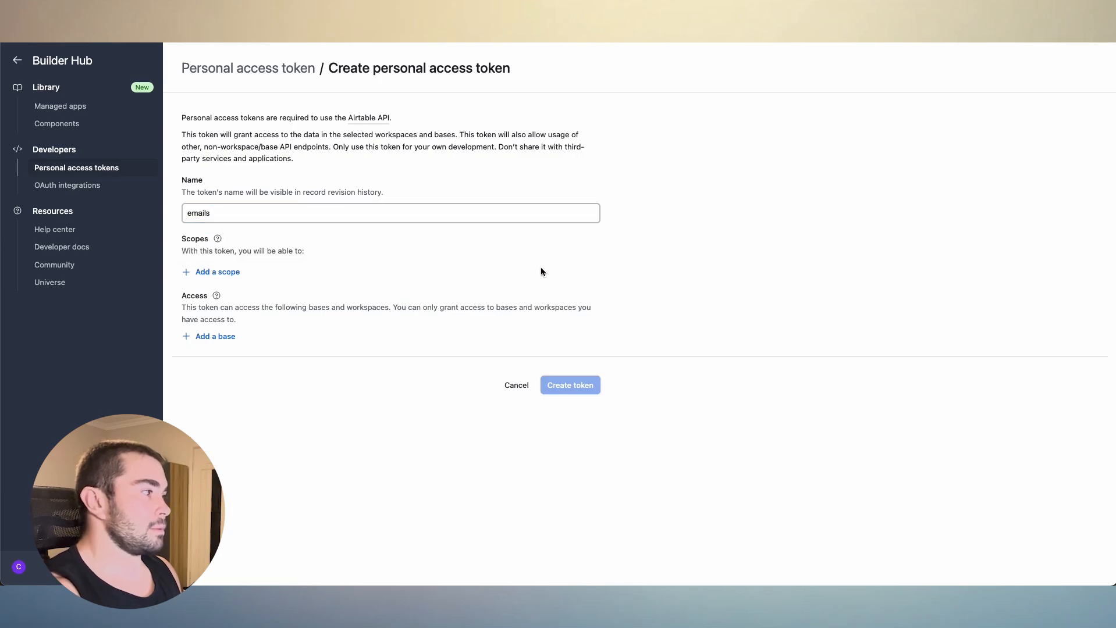
- Add the data.records:read and data.records:write scopes to the emails token
left_click(222, 273)
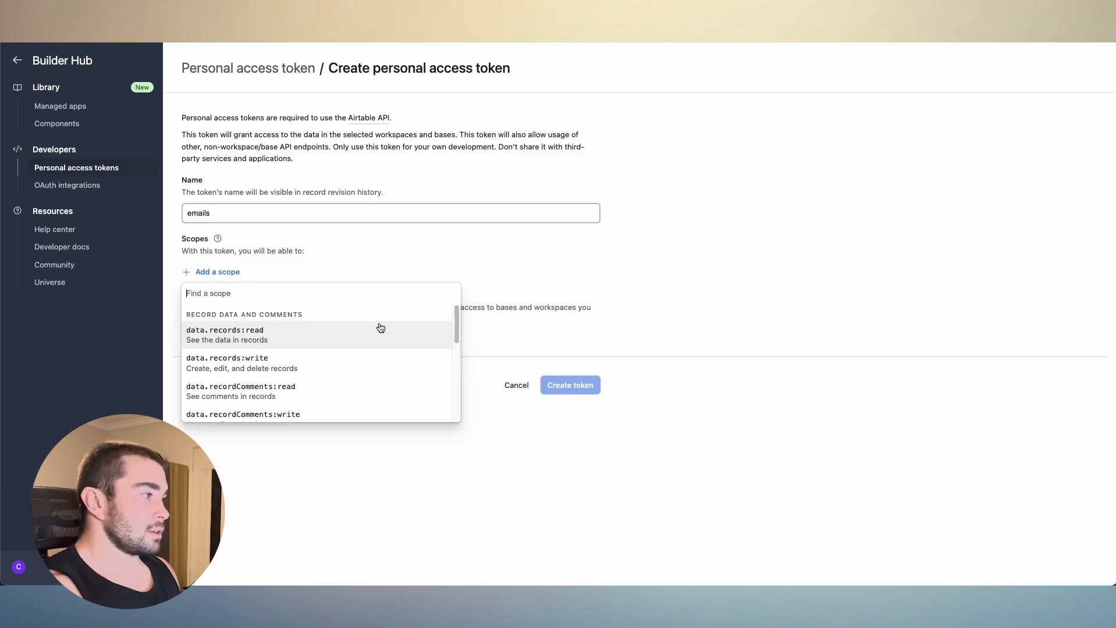
left_click(293, 331)
left_click(228, 295)
left_click(307, 356)
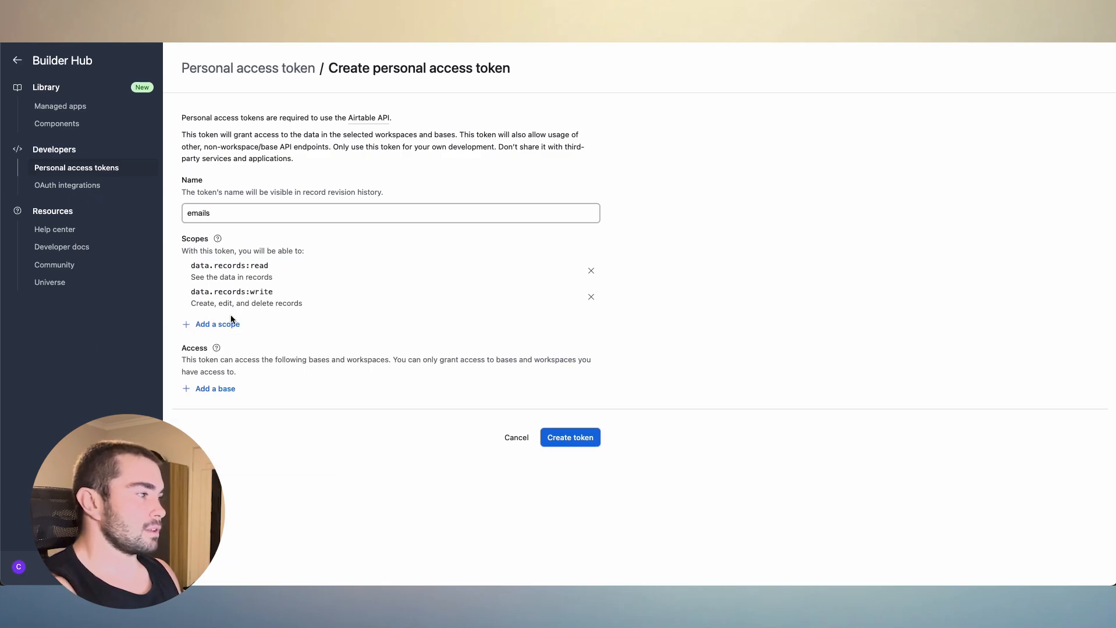
left_click(230, 322)
scroll(332, 401, "down", 5)
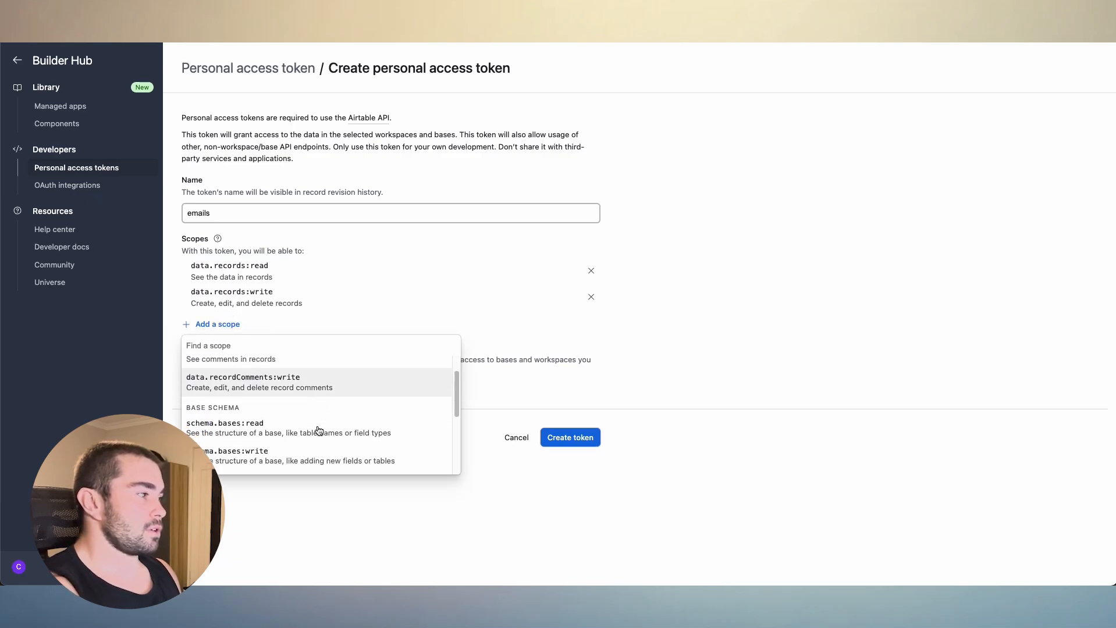
left_click(729, 359)
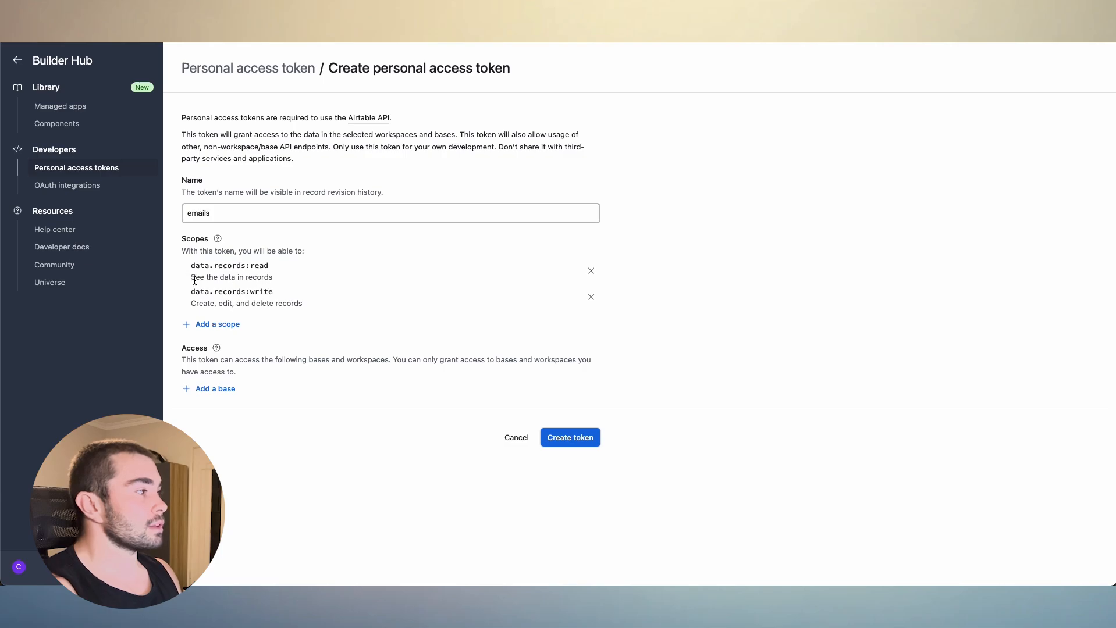
- Grant the emails token access to the cbc_emails base
left_click(226, 393)
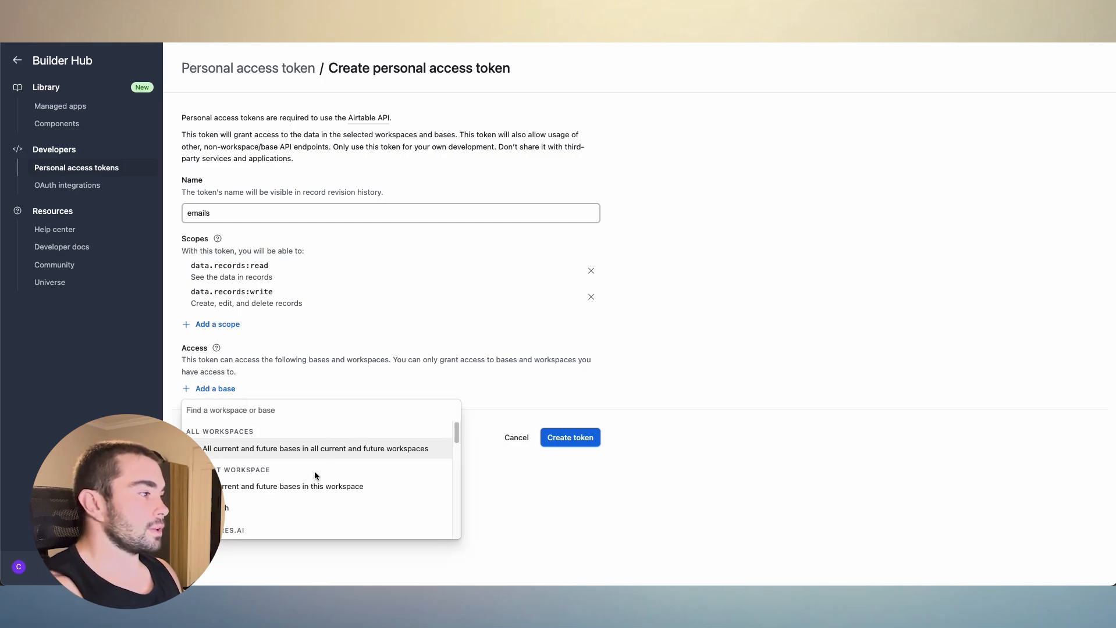
scroll(314, 467, "down", 5)
scroll(287, 472, "down", 5)
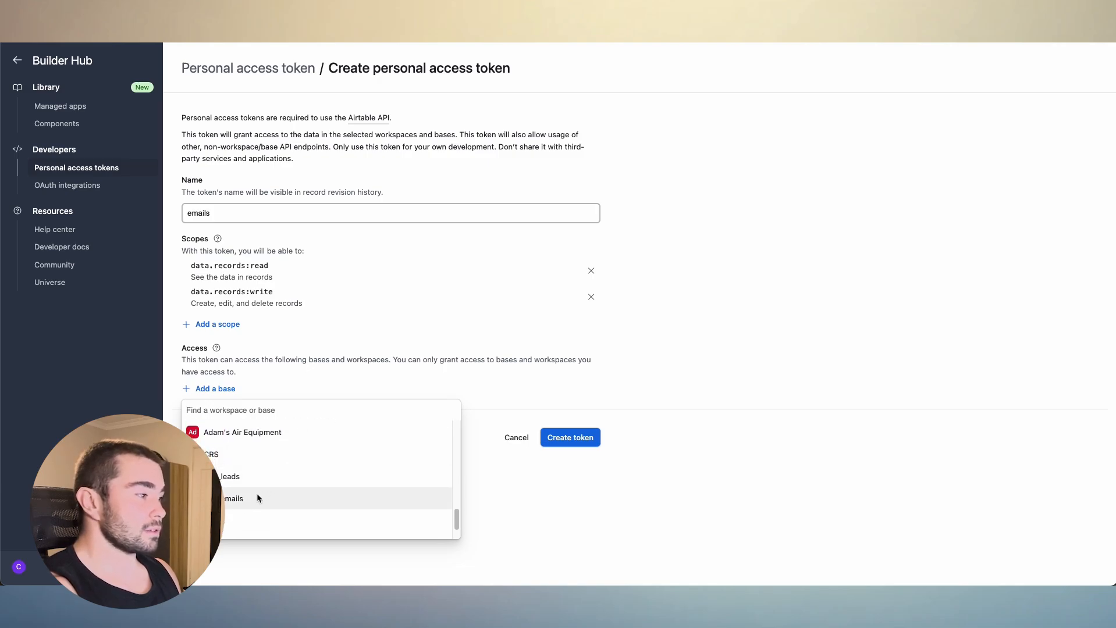
left_click(215, 499)
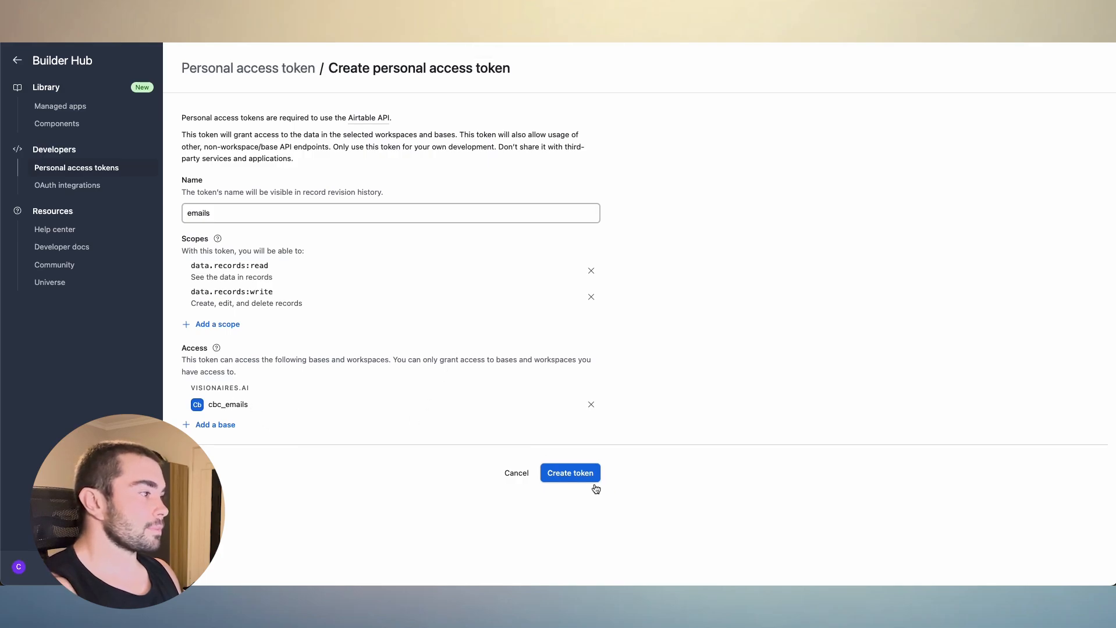
- Create the personal access token, copy it and dismiss the dialog that shows it
left_click(590, 477)
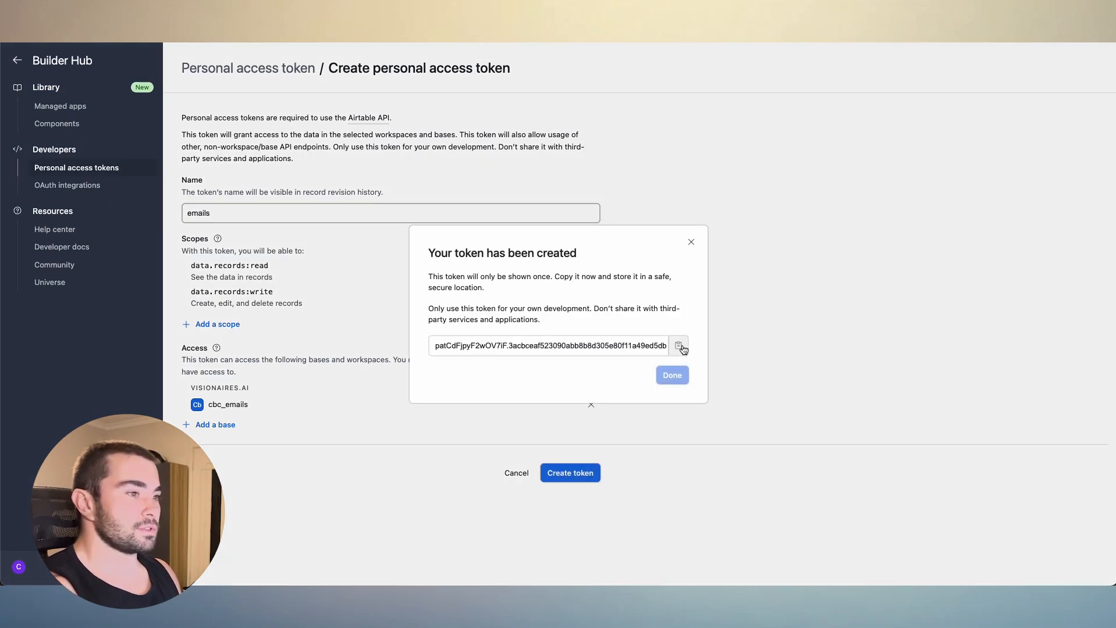
left_click(680, 346)
left_click(691, 243)
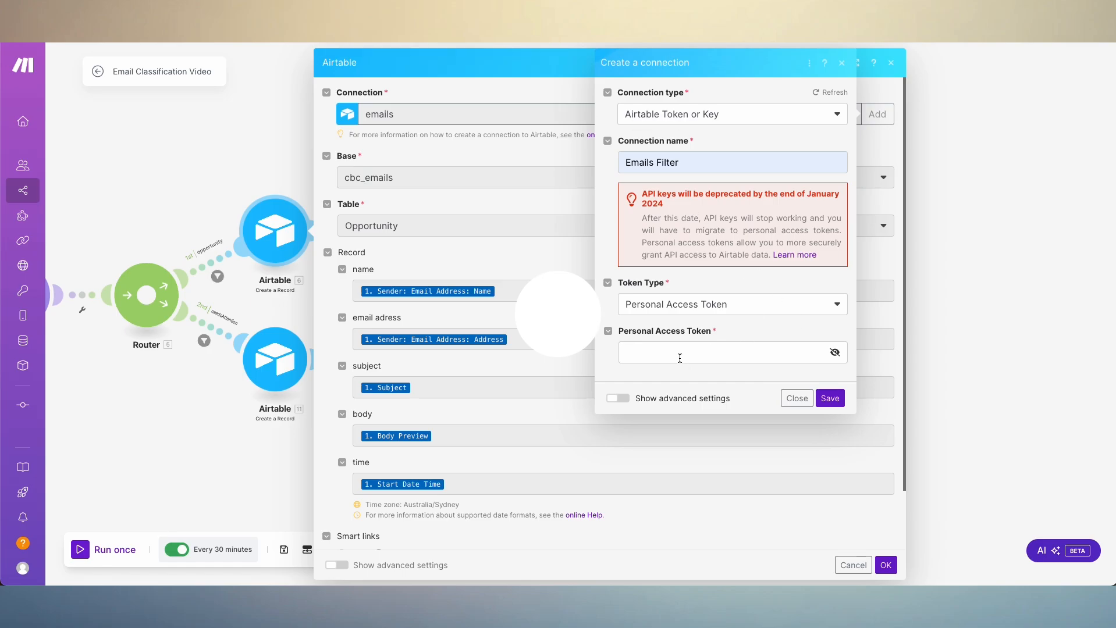
- Paste the token into the Personal Access Token field in Make, and close the connection dialog without saving
left_click(676, 355)
key("ctrl+v")
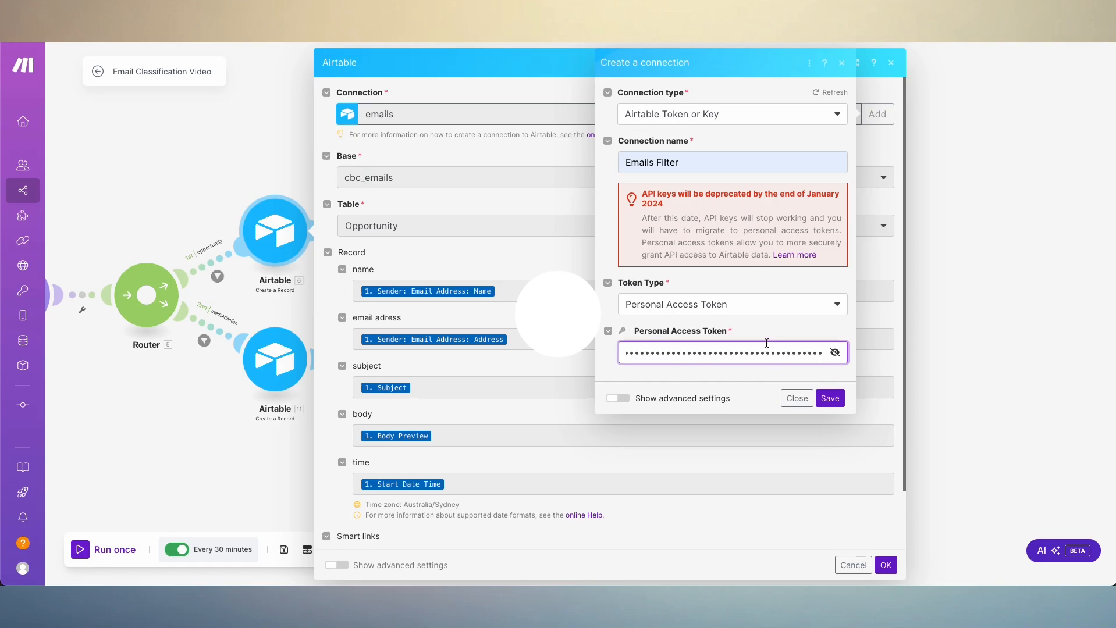
left_click(796, 399)
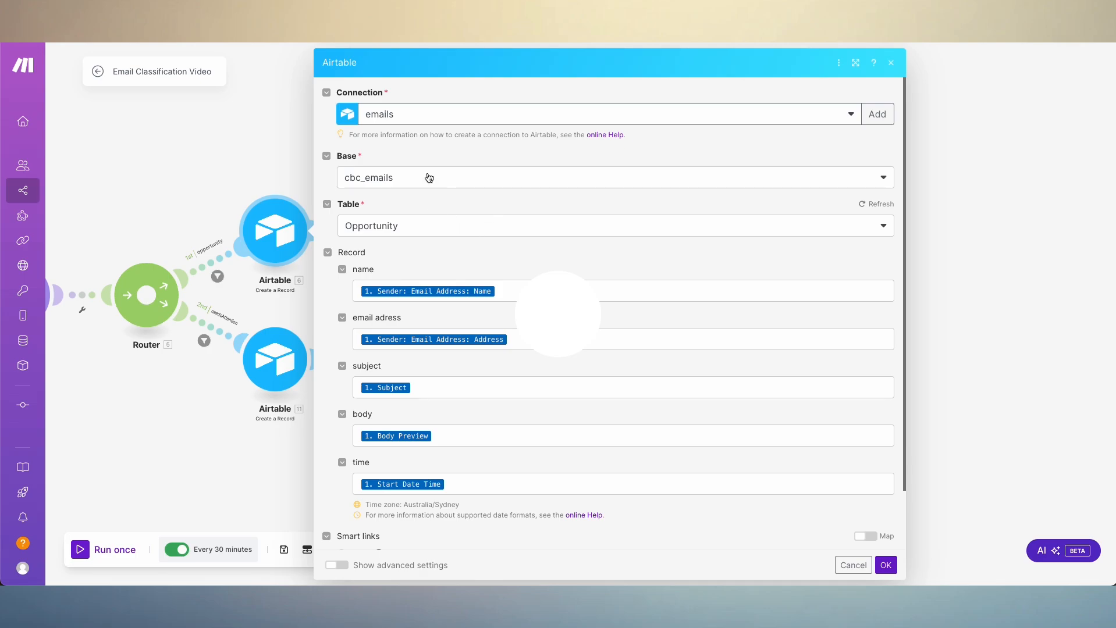
- Check the Airtable module's Base selection, and view the Needs Attention and Opportunity tables in the cbc_emails base
left_click(410, 182)
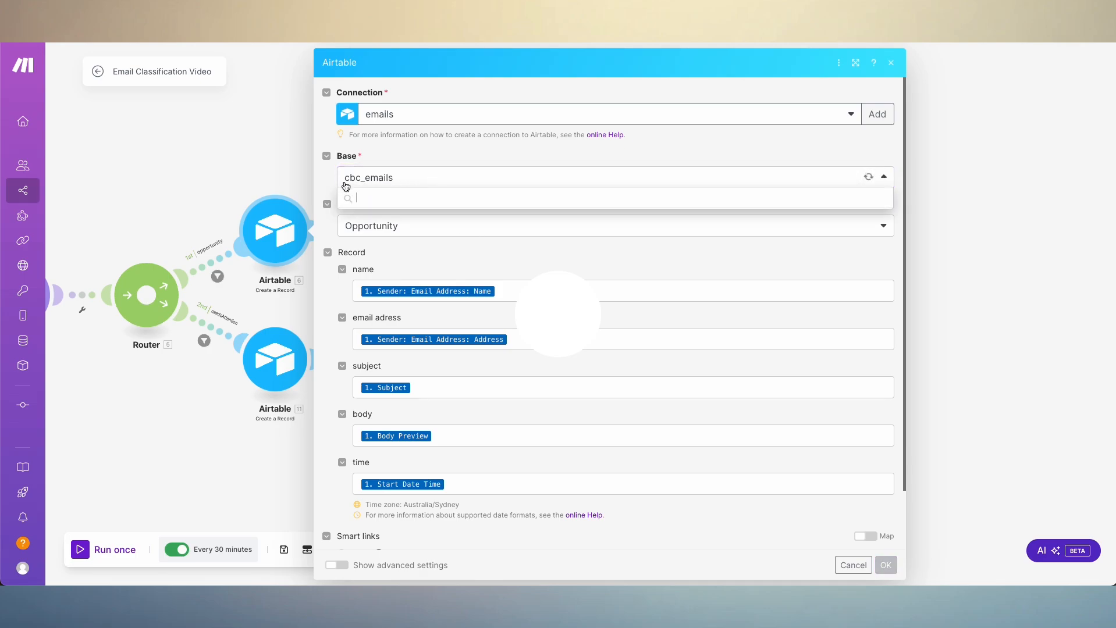
left_click(417, 153)
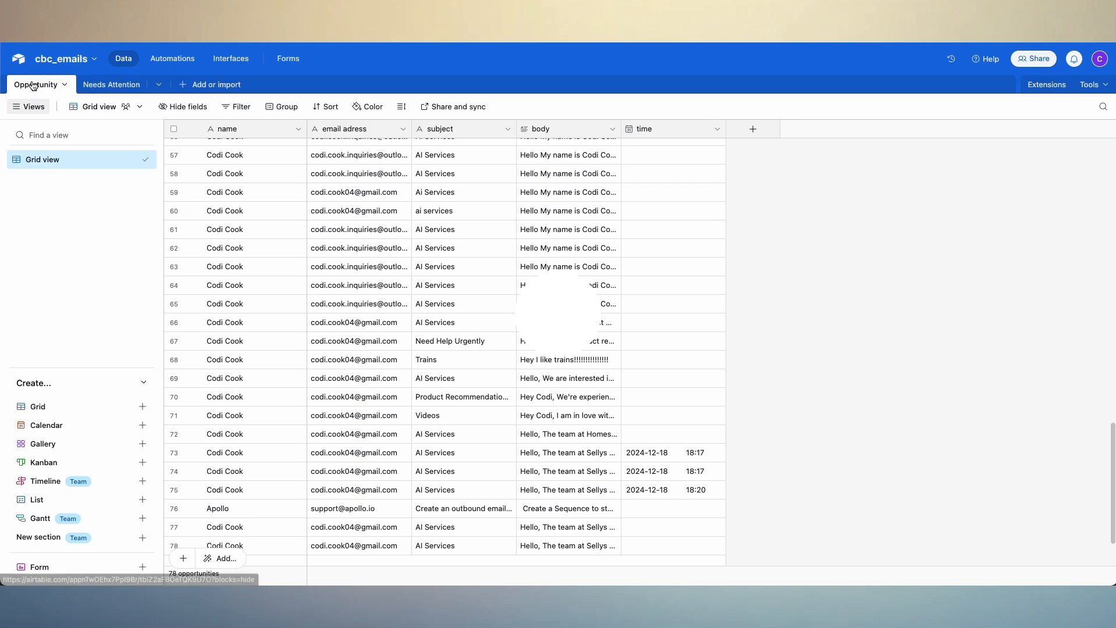
left_click(112, 91)
left_click(34, 86)
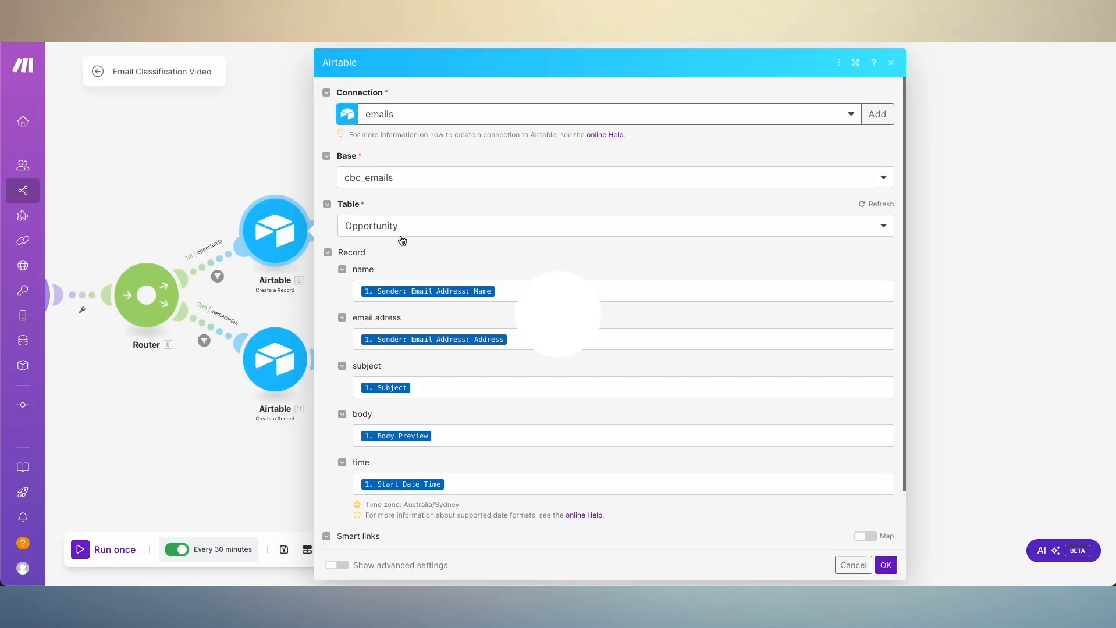
- Inspect the Airtable record's field mappings, locating the Outlook sender's email address items behind the name field
scroll(396, 239, "down", 1)
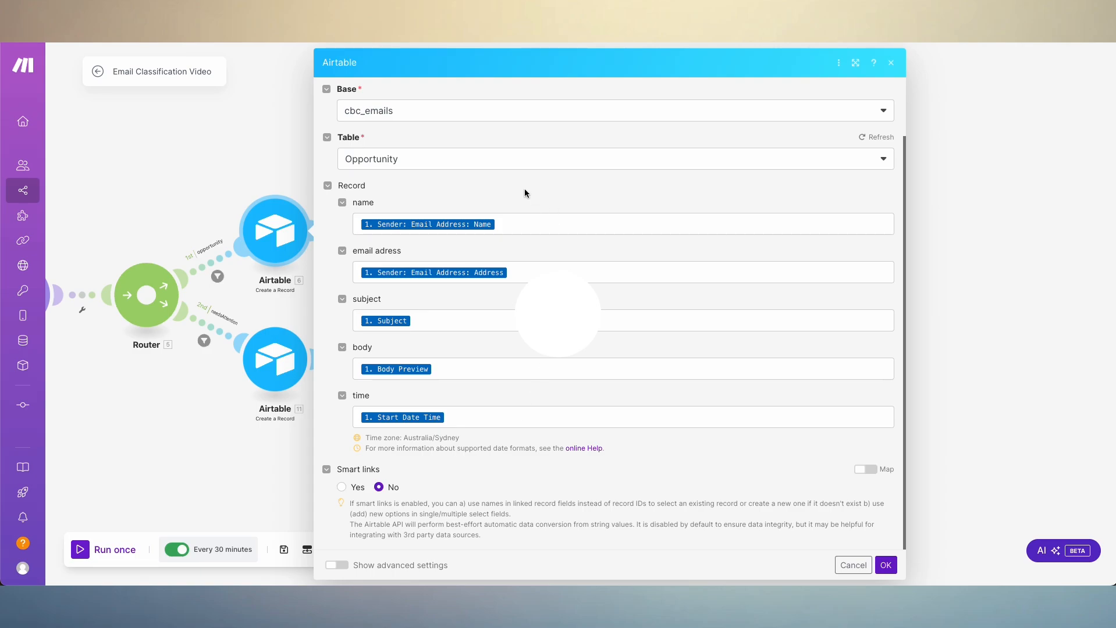
left_click(524, 220)
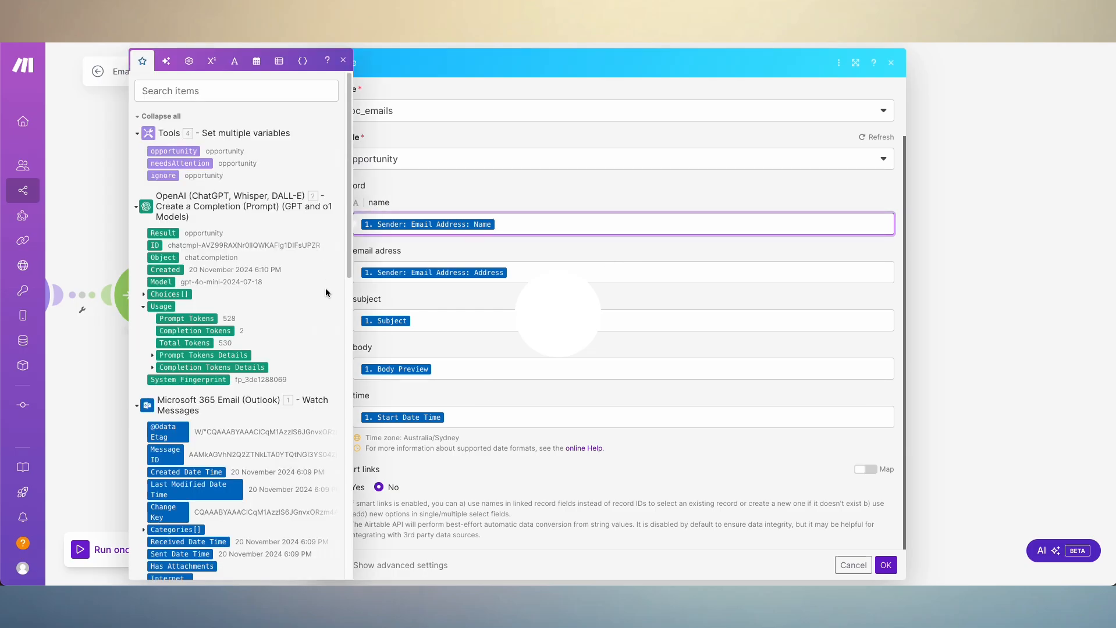
scroll(216, 333, "down", 15)
scroll(221, 326, "down", 2)
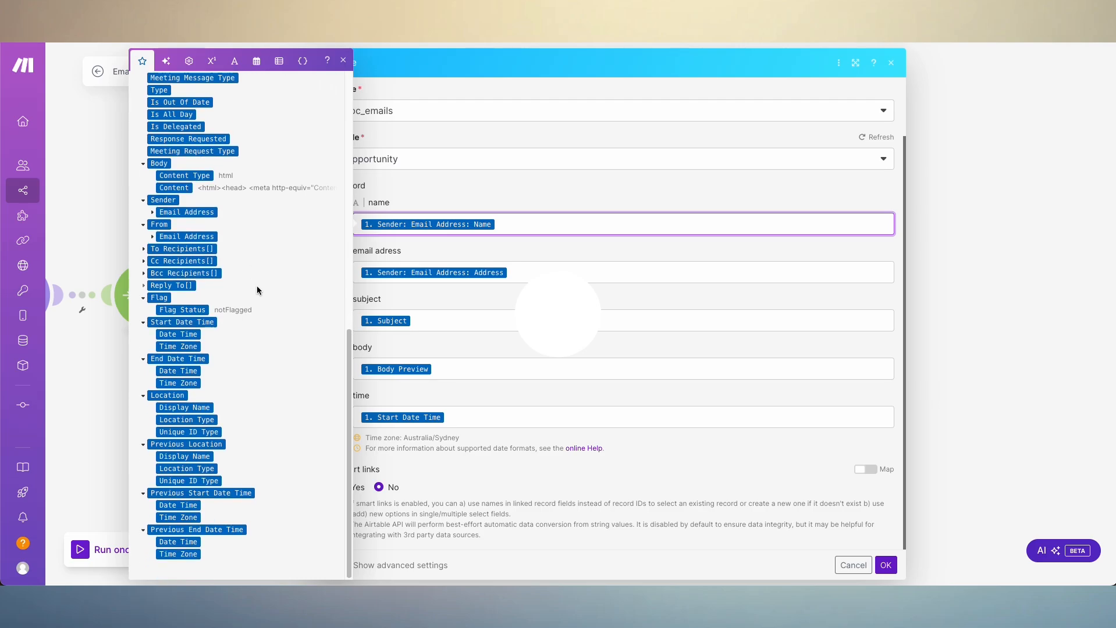
left_click(152, 213)
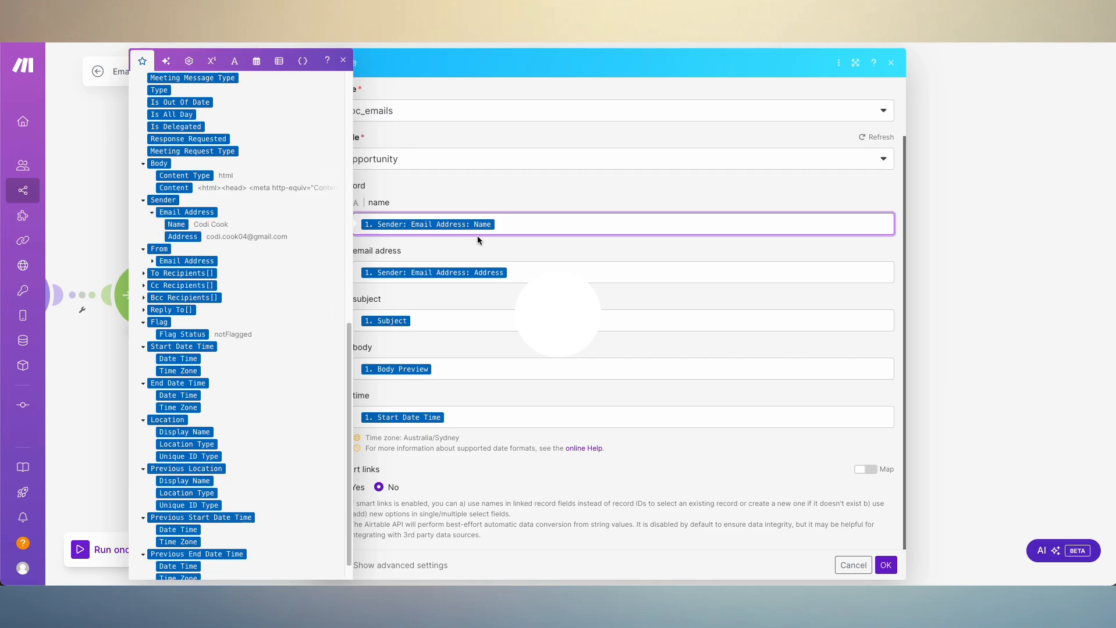
left_click(492, 195)
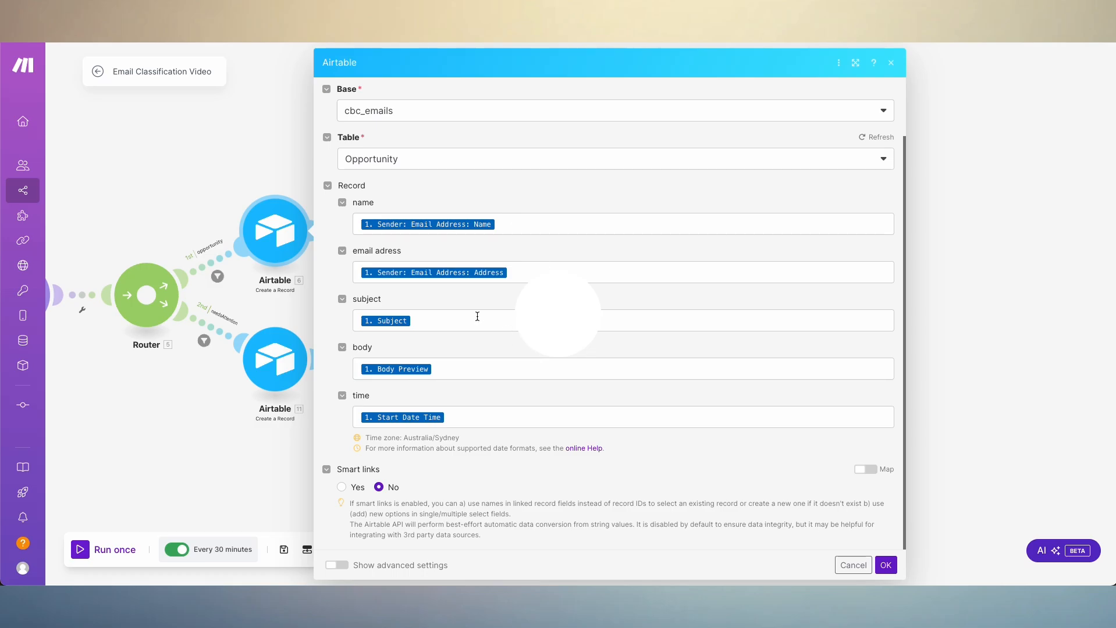
- Review the Opportunity table's record mappings in the Airtable module and save its settings
scroll(475, 320, "up", 2)
scroll(475, 325, "down", 2)
left_click(885, 565)
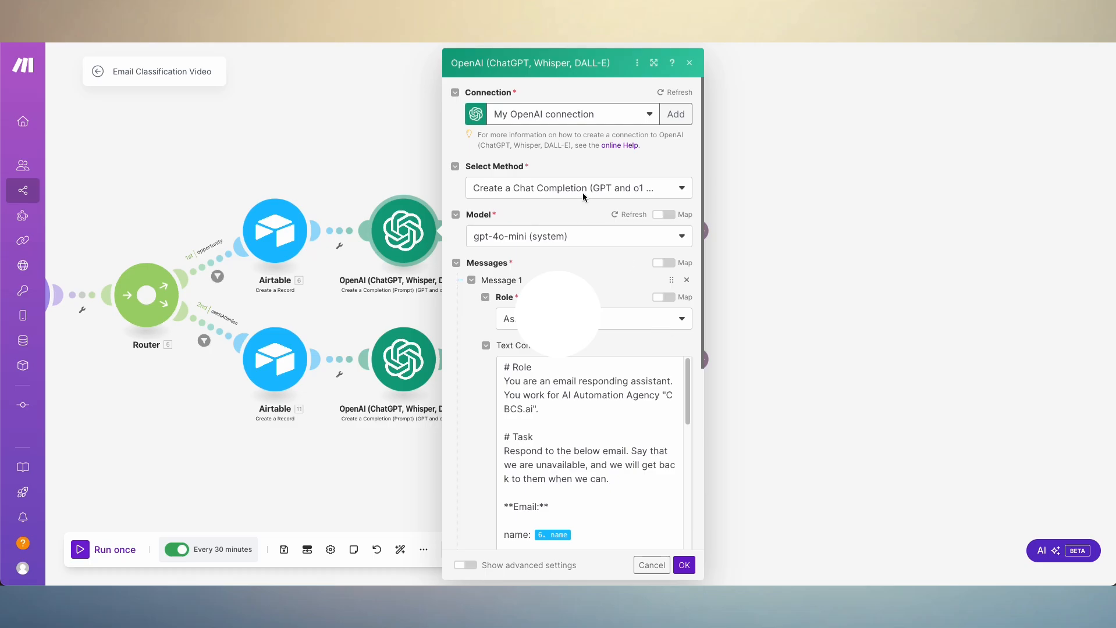
- Examine the opportunity route's OpenAI reply prompt, covering its role, task, mapped email fields, specifics, context and example response
scroll(585, 239, "down", 3)
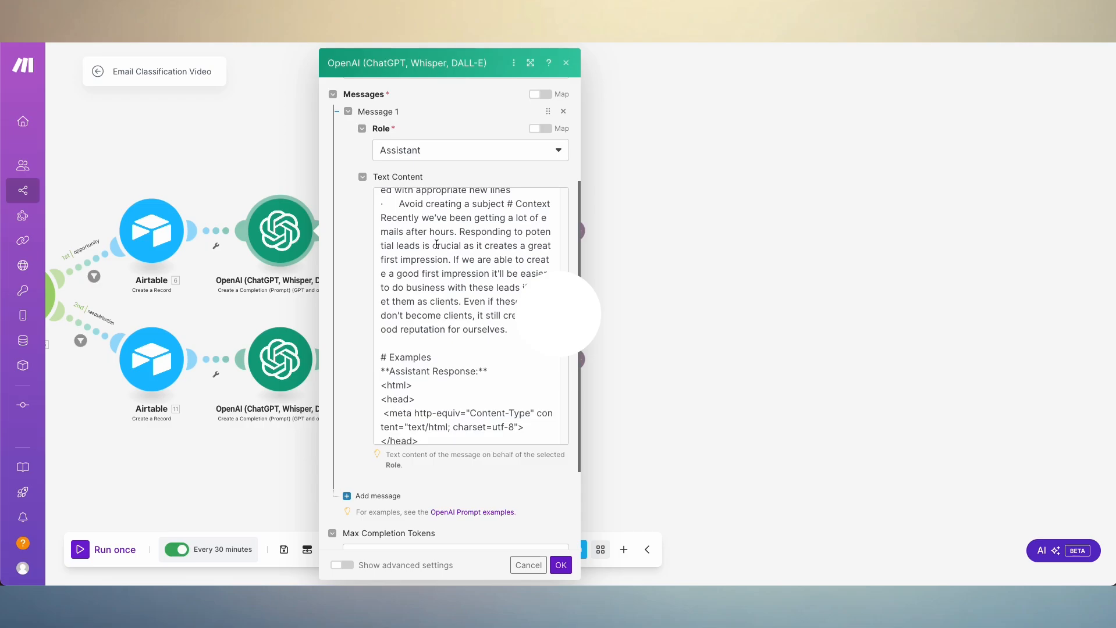
scroll(477, 314, "up", 8)
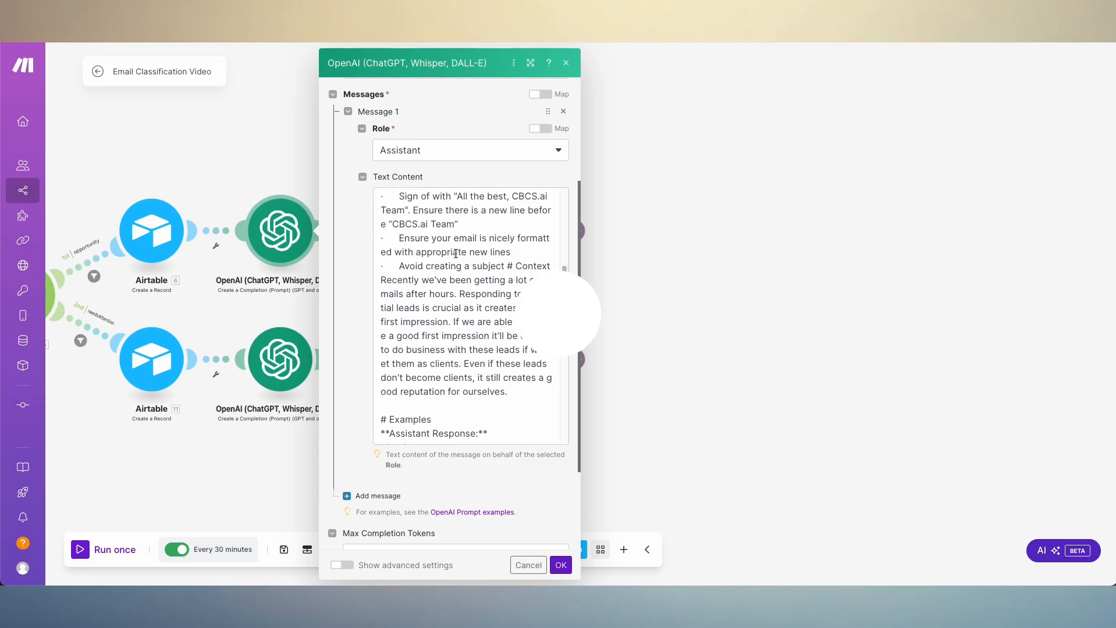
scroll(285, 183, "down", 3)
scroll(508, 310, "down", 4)
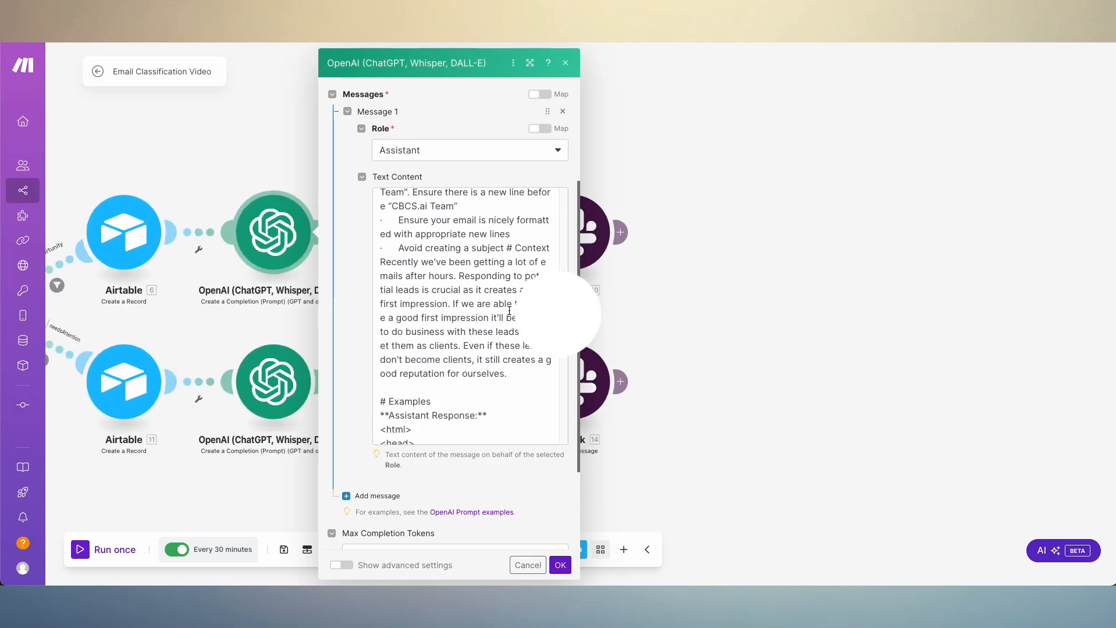
scroll(506, 310, "up", 5)
scroll(461, 299, "down", 1)
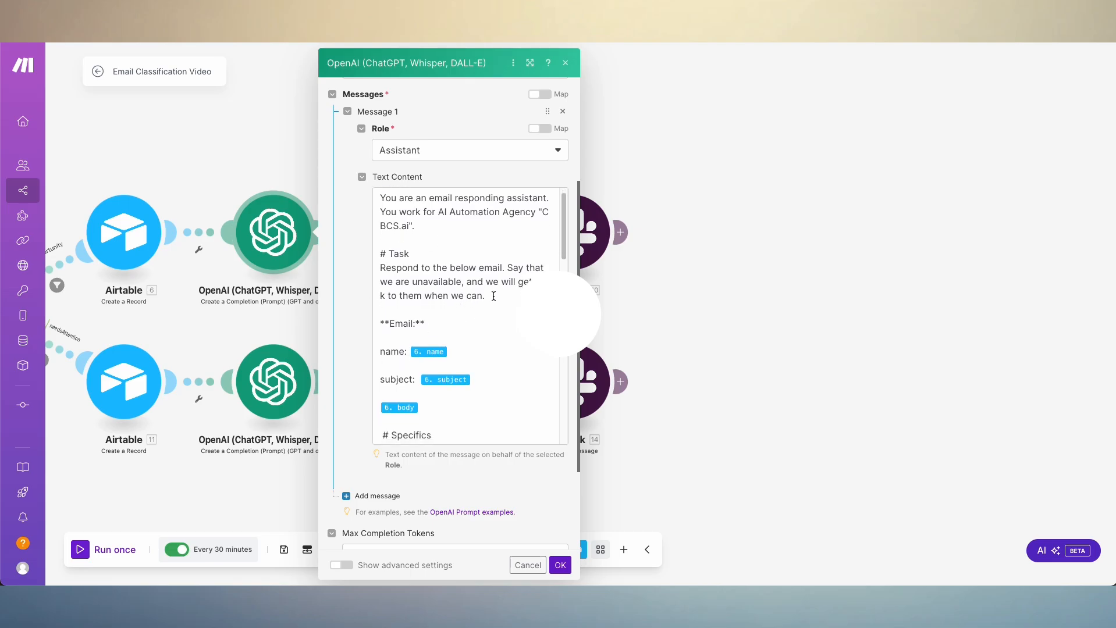
scroll(475, 301, "down", 3)
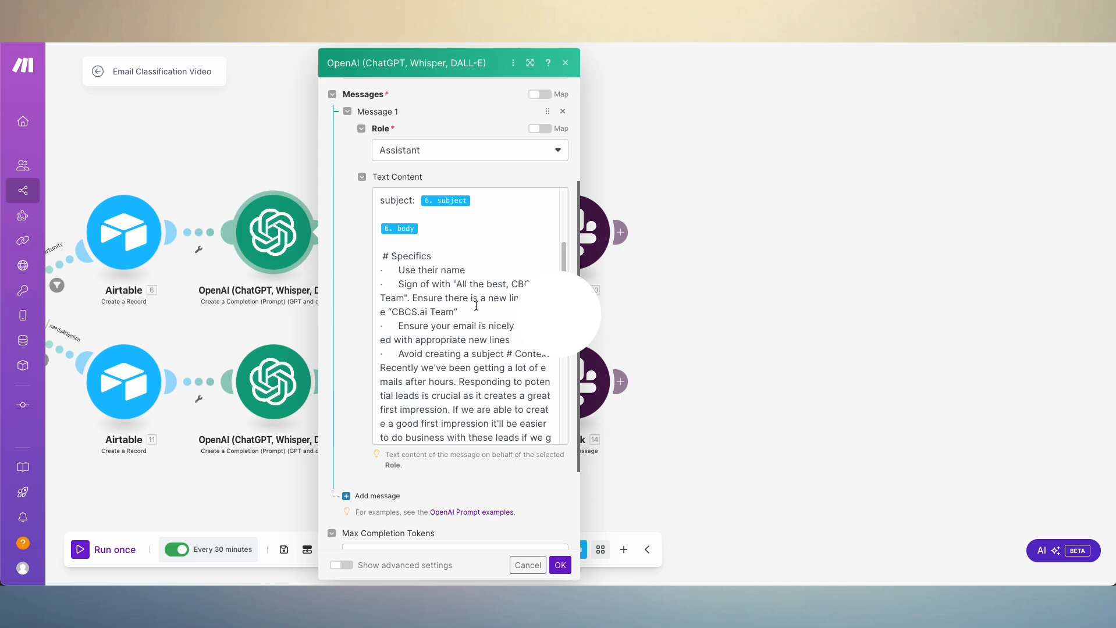
scroll(475, 305, "down", 8)
scroll(482, 314, "up", 3)
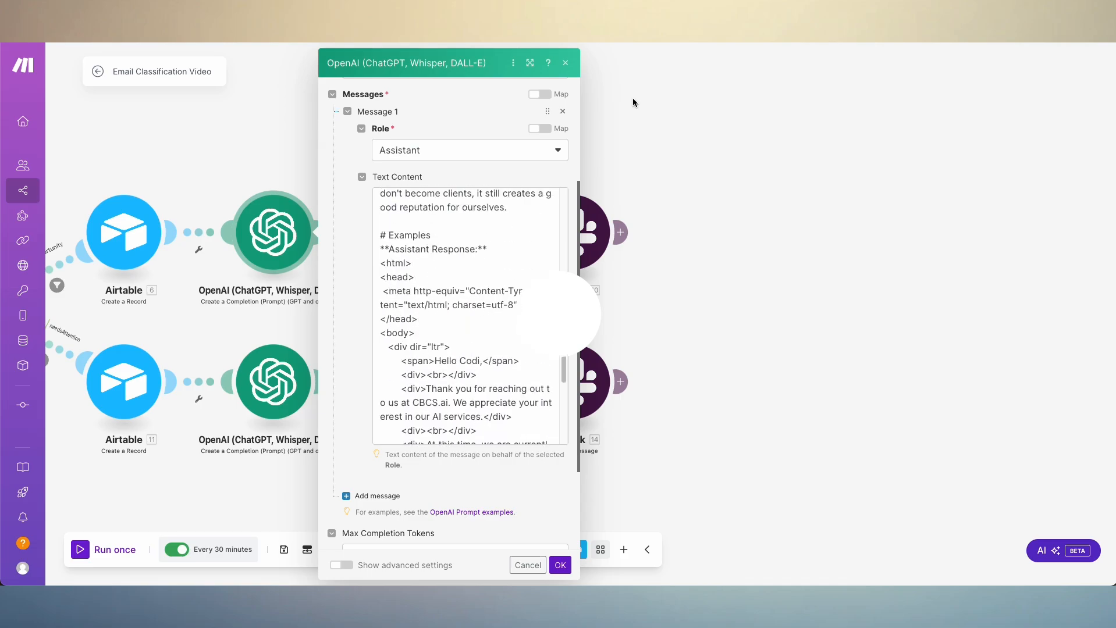
- Enlarge the OpenAI module's settings and examine the HTML example of the assistant response in the prompt
left_click(529, 62)
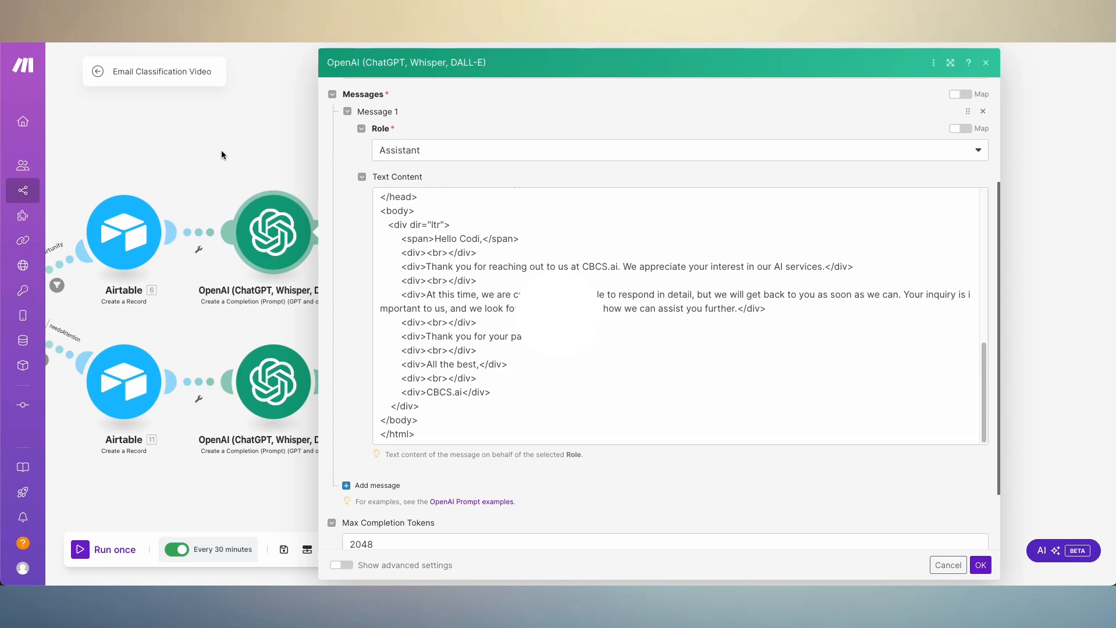
scroll(442, 317, "up", 6)
scroll(433, 308, "down", 4)
scroll(437, 340, "up", 2)
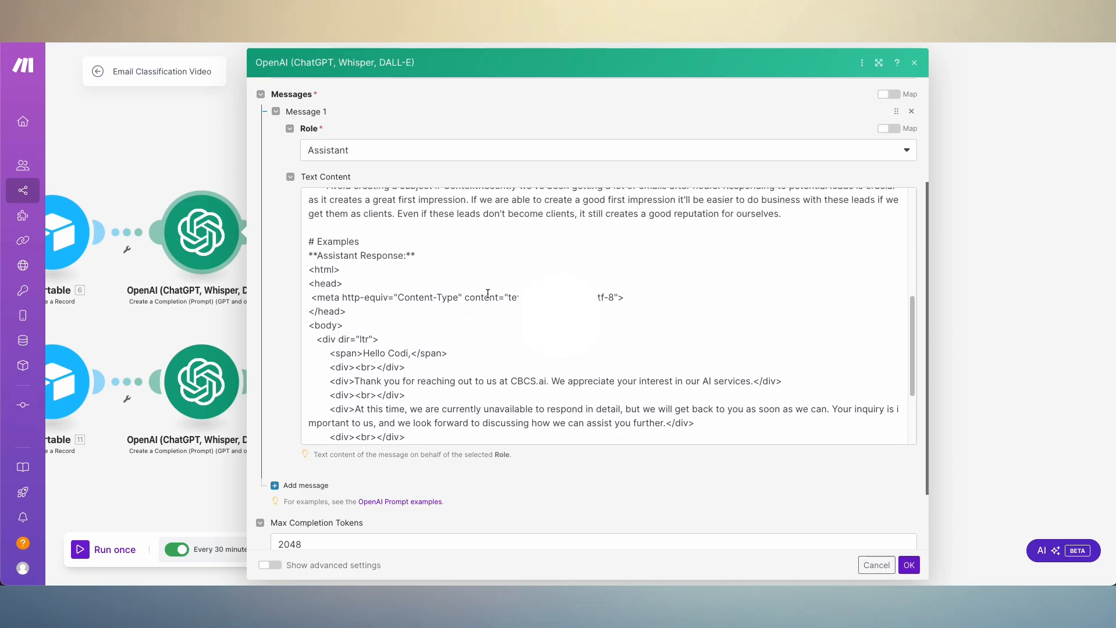
scroll(487, 370, "down", 1)
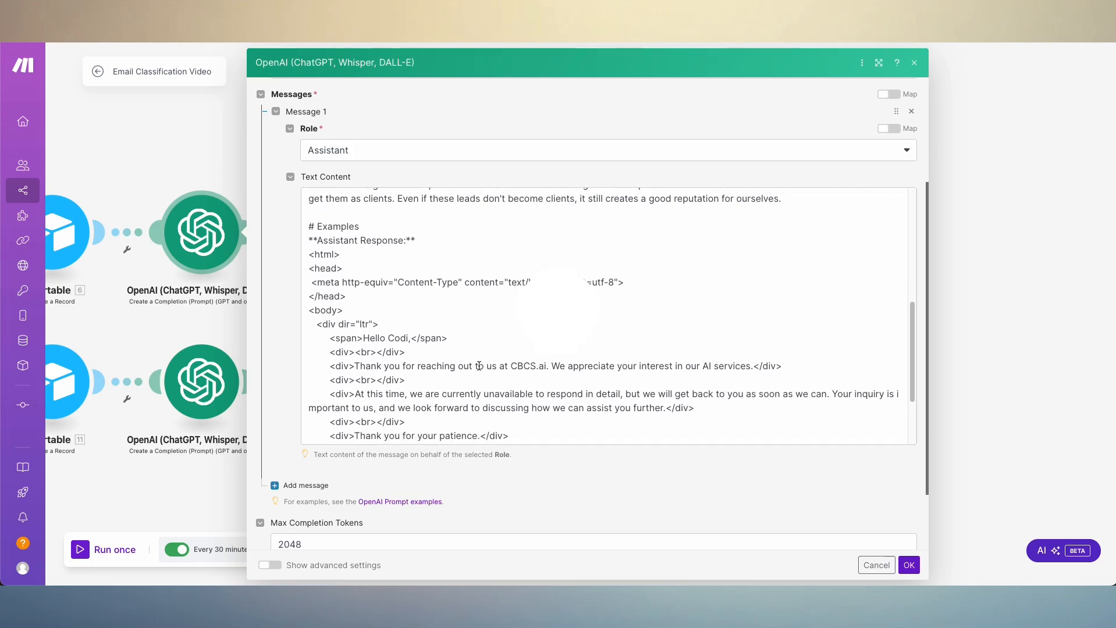
scroll(399, 293, "down", 2)
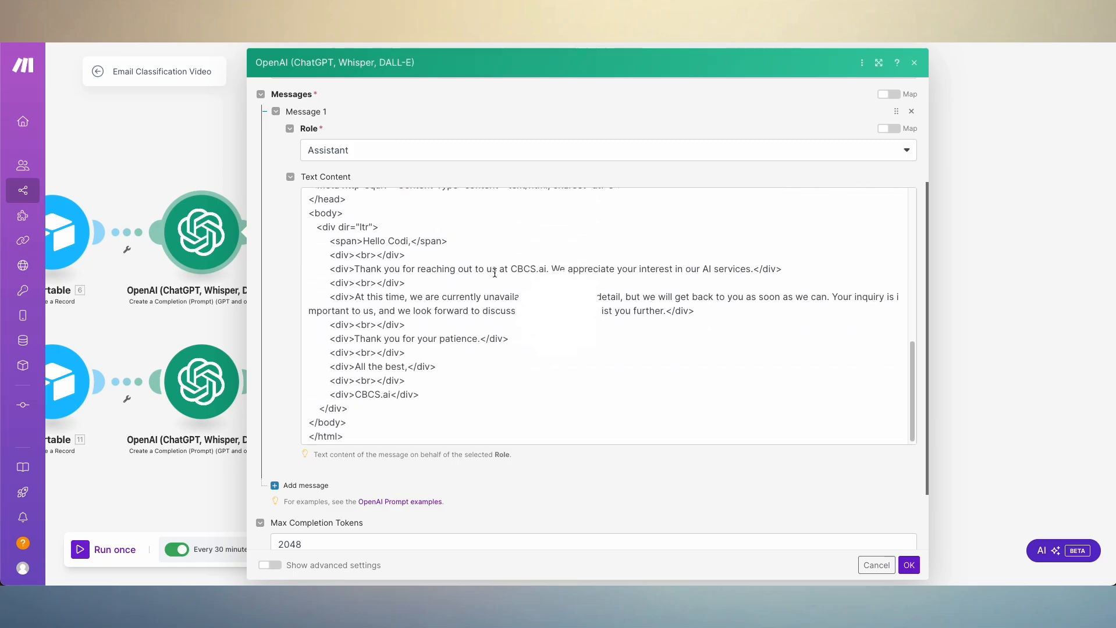
scroll(410, 276, "up", 1)
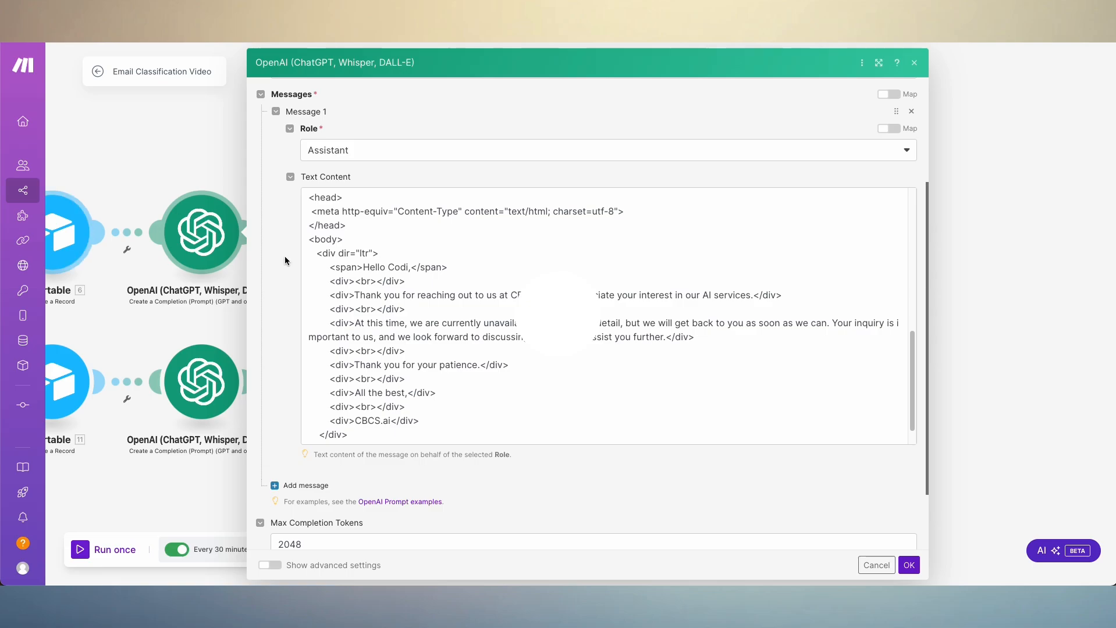
- Replace the whole Text Content of Message 1 with the copied prompt text
left_click(508, 336)
key("ctrl+a")
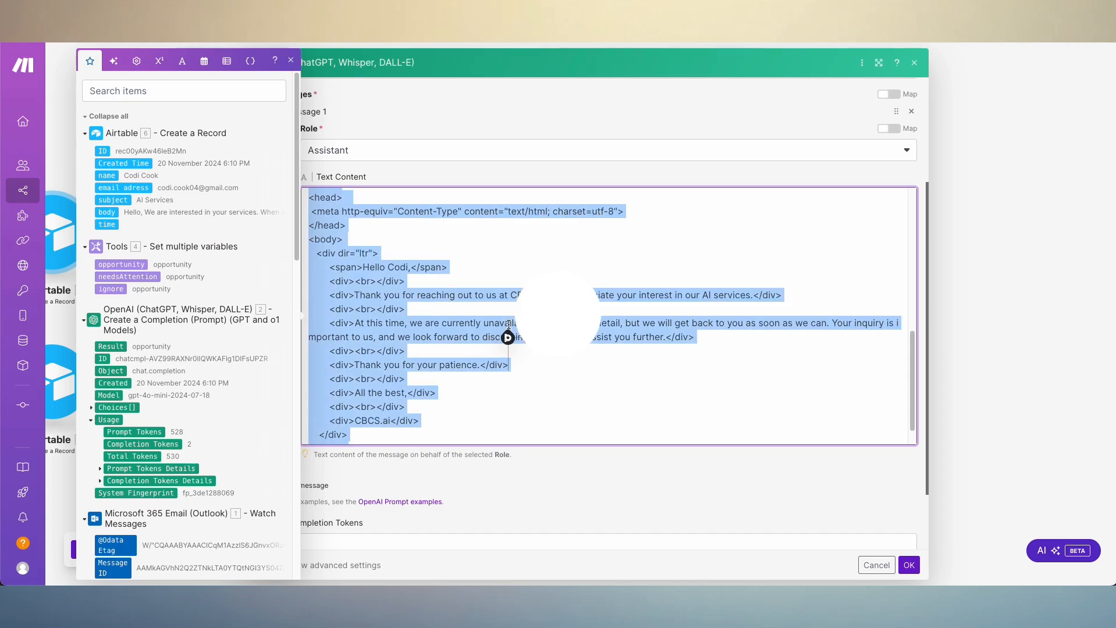
key("BackSpace")
key("ctrl+v")
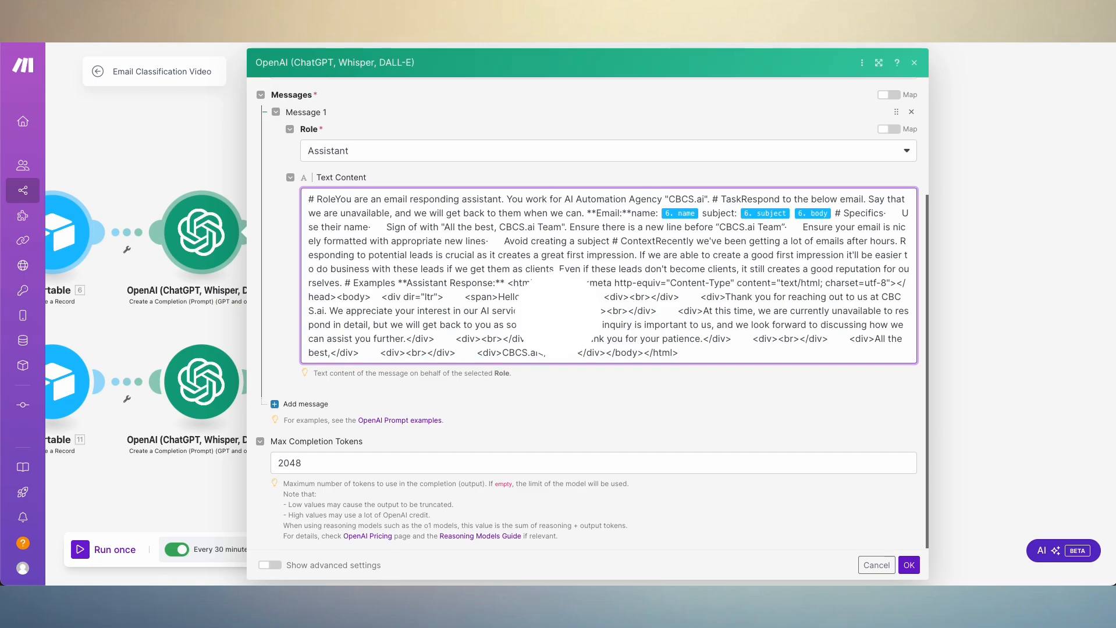
scroll(623, 348, "up", 1)
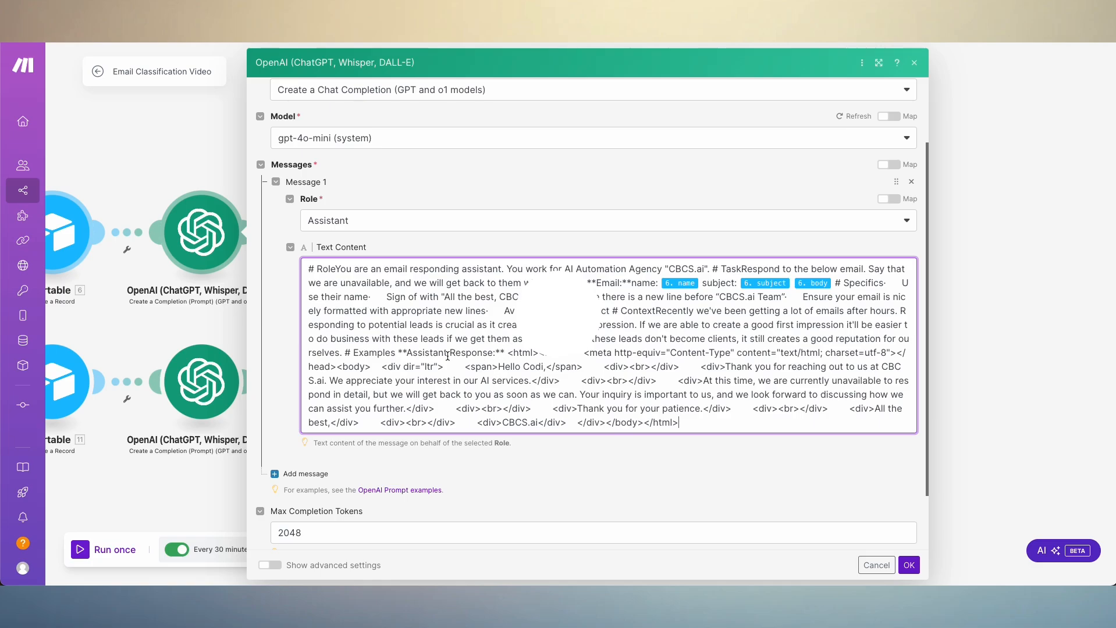
- Separate the HTML example from the "**Assistant Response:**" heading with a blank line, and remove the extra space before <html>
left_click(503, 351)
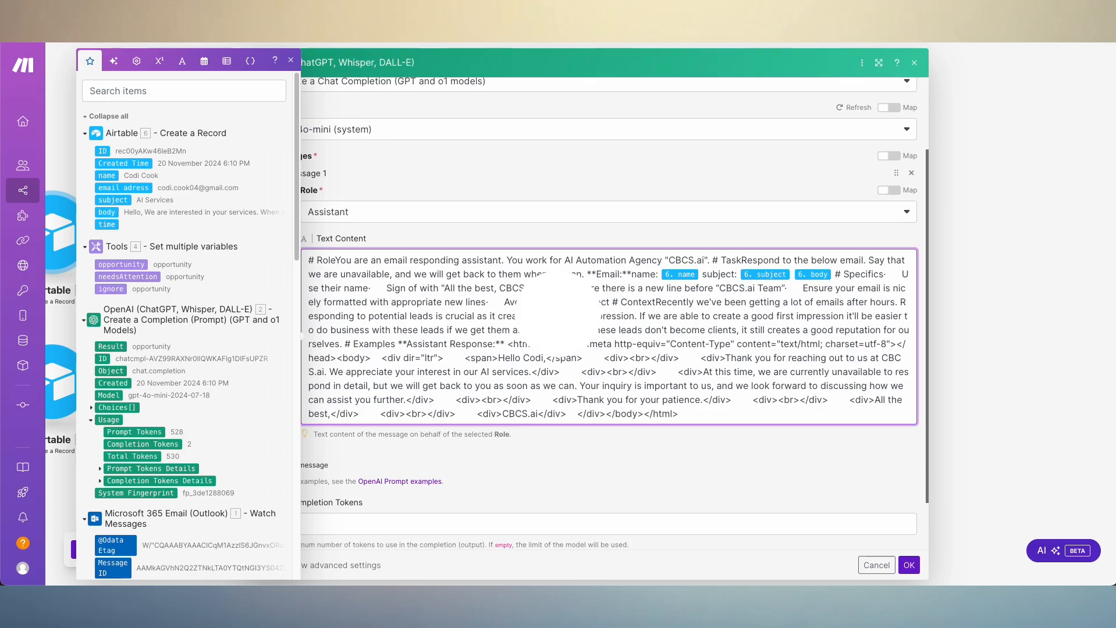
key("Return")
key("Return")
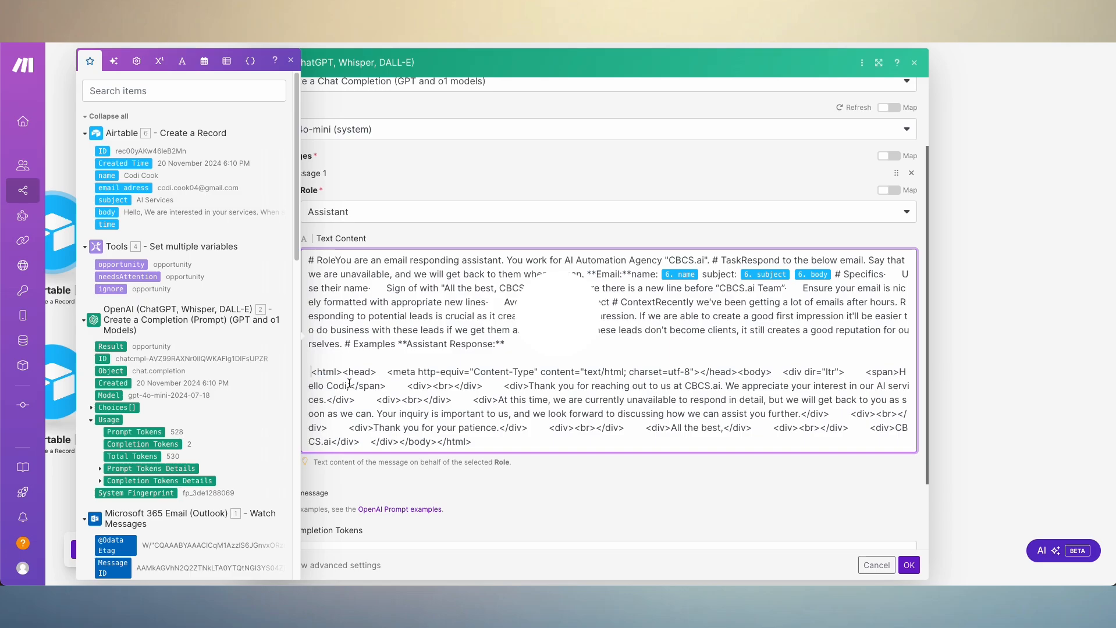
key("BackSpace")
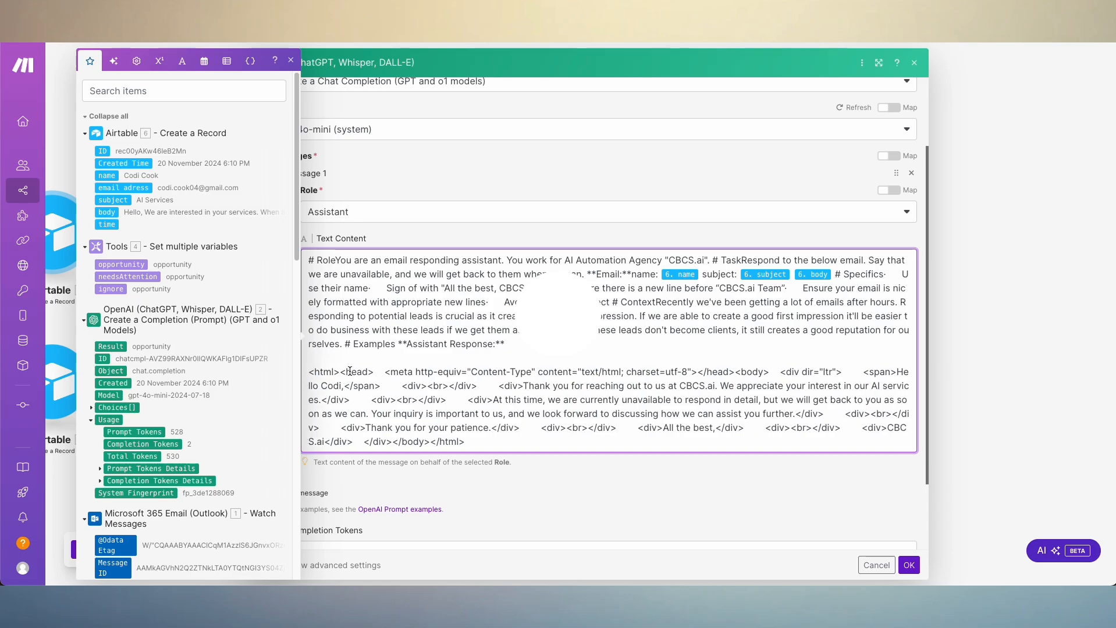
scroll(385, 315, "down", 2)
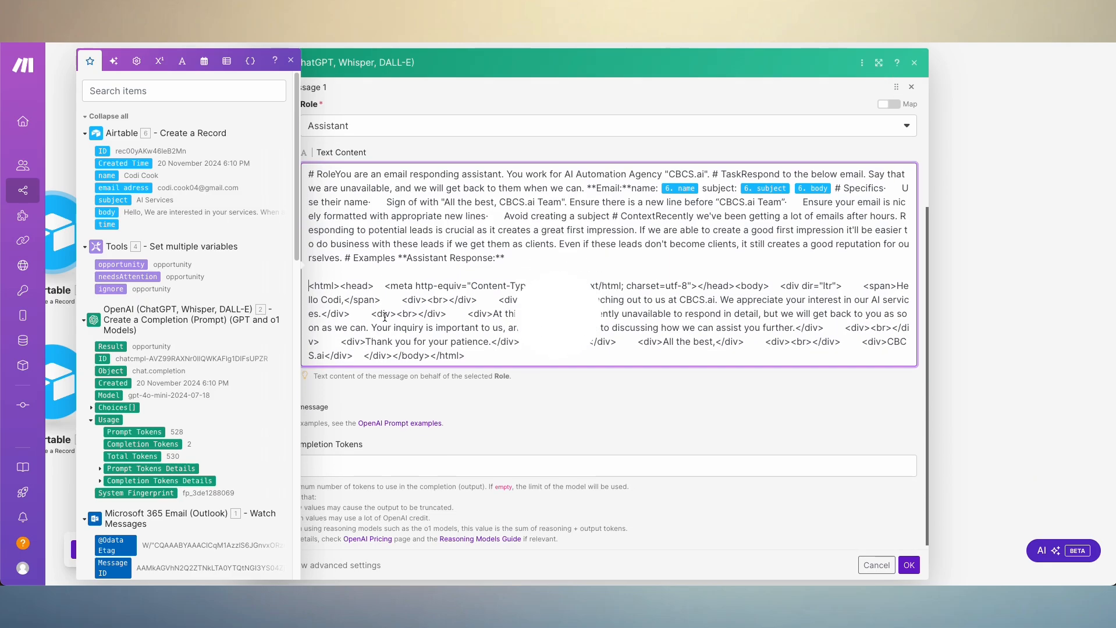
- Put the <head> tag and the <meta> tag of the example response on their own lines
left_click(341, 287)
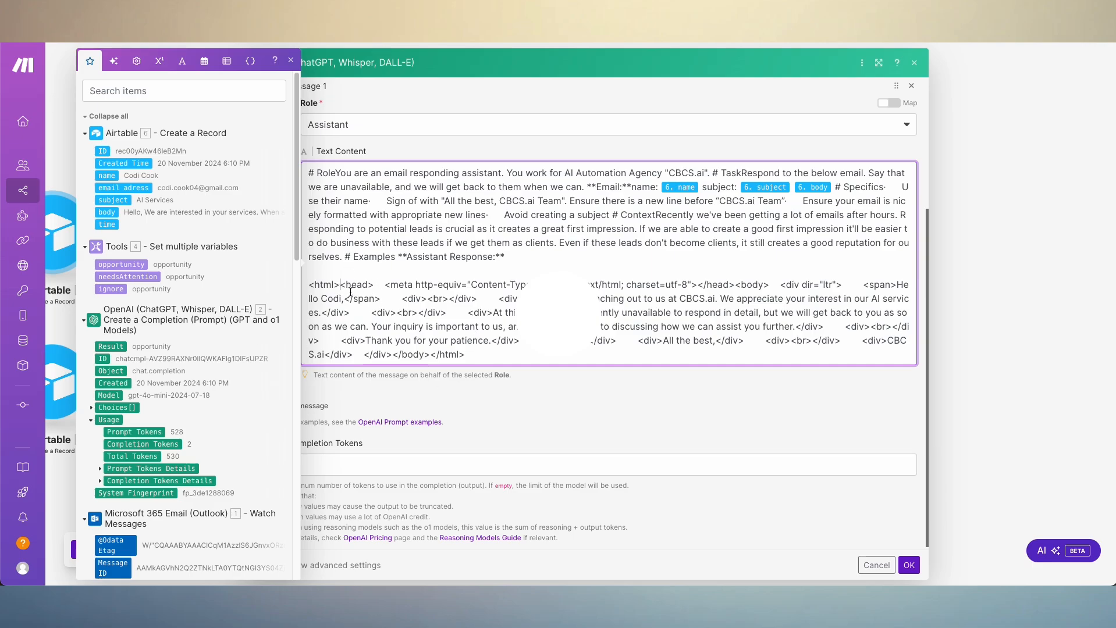
key("Return")
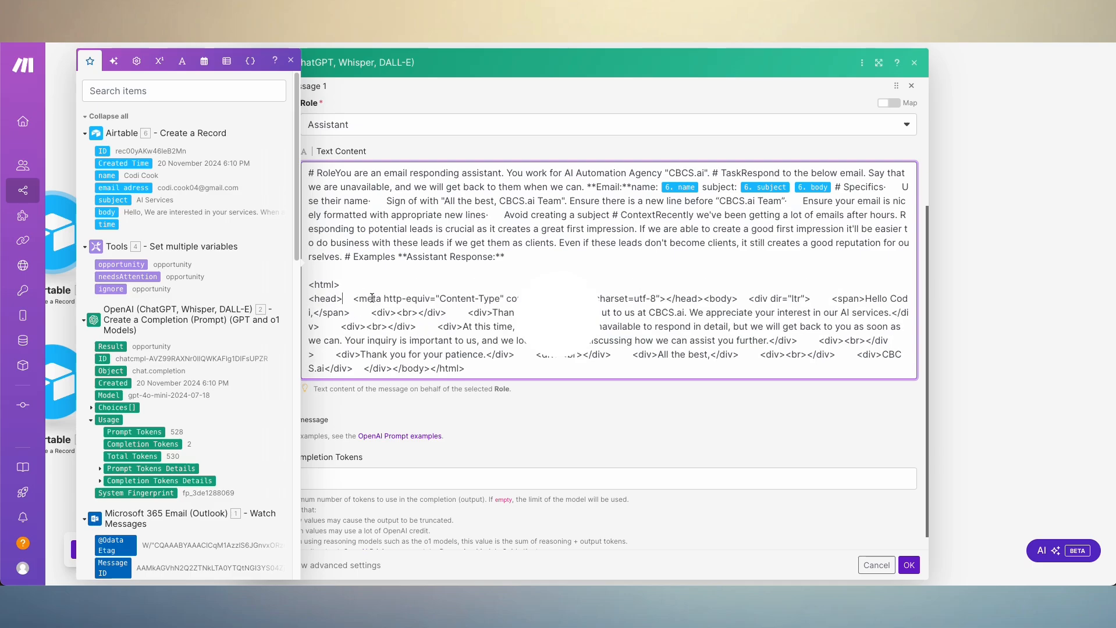
left_click(342, 301)
key("Return")
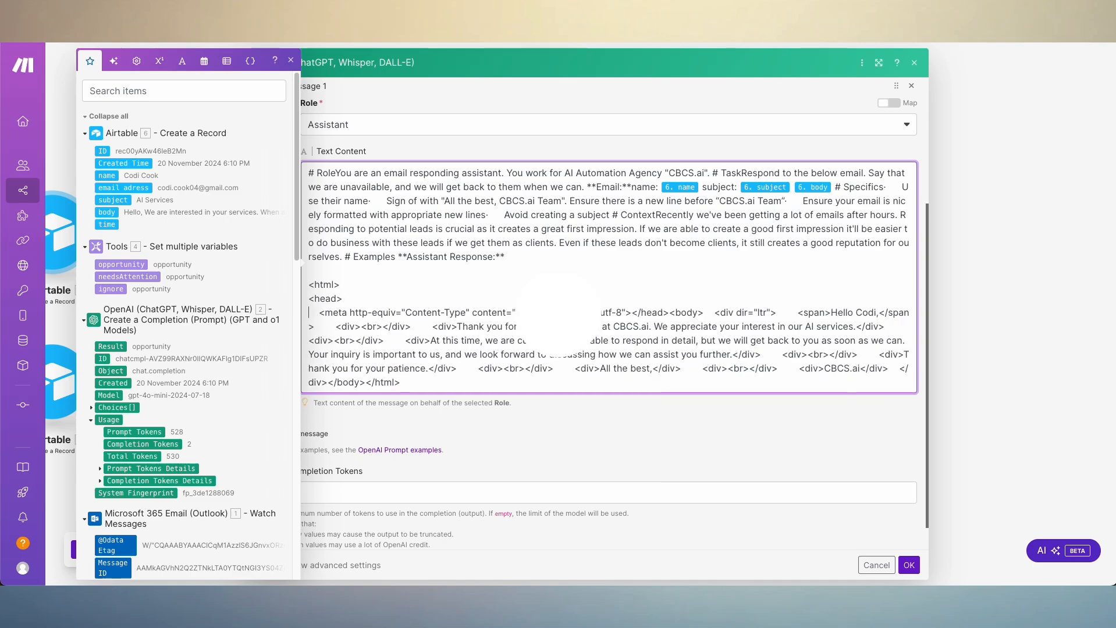
scroll(417, 285, "down", 1)
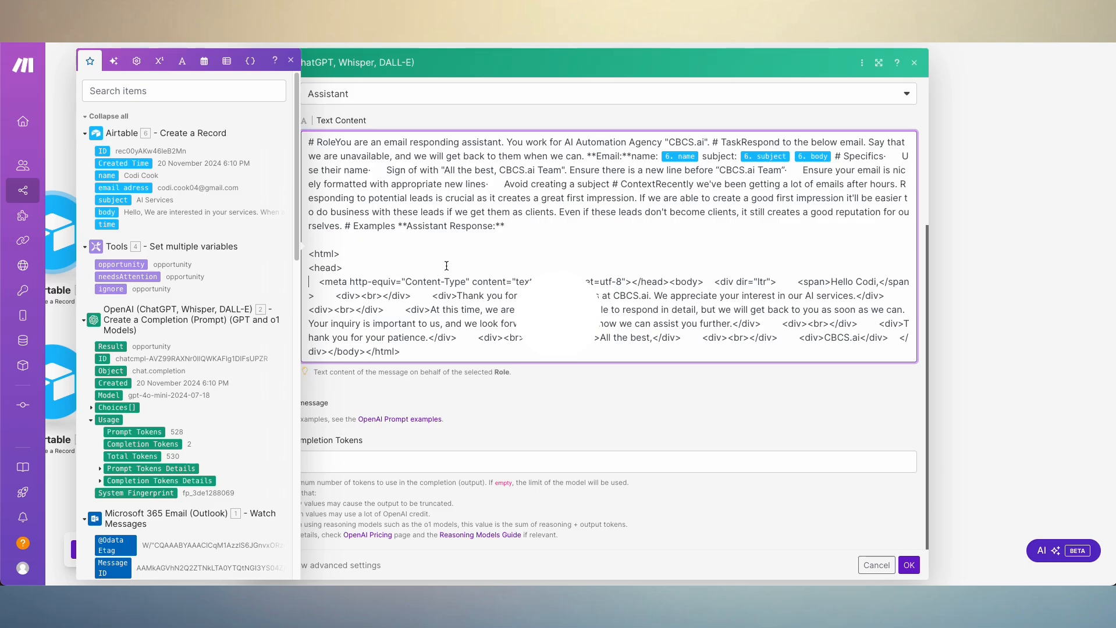
- Break the example response into separate lines after the <meta>, </head>, <body> and <div dir="ltr"> tags
left_click(632, 283)
key("Return")
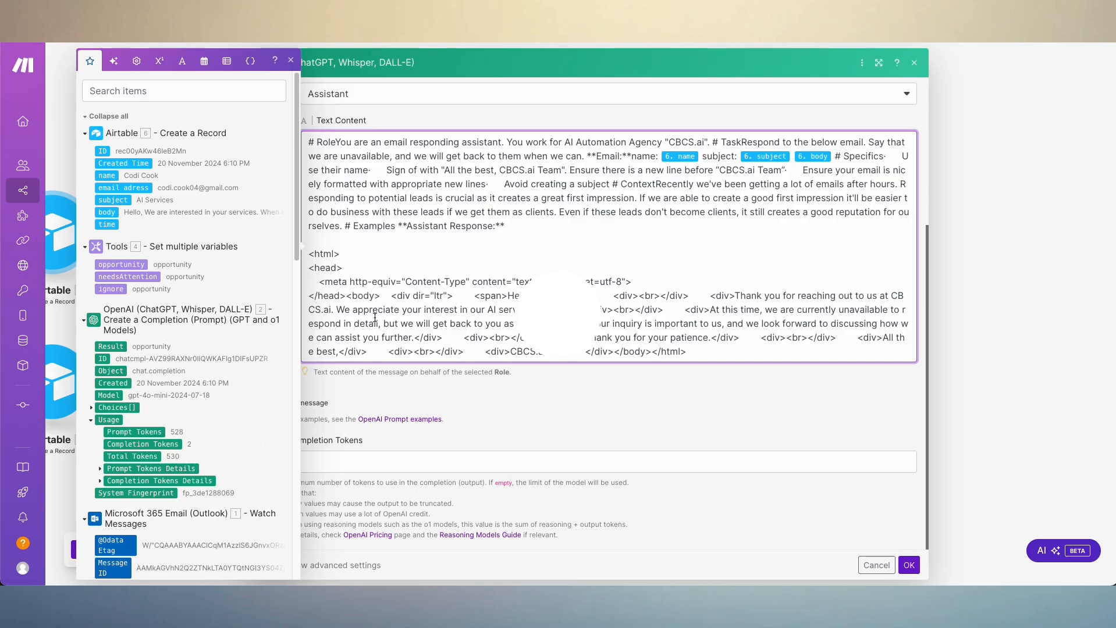
key("Return")
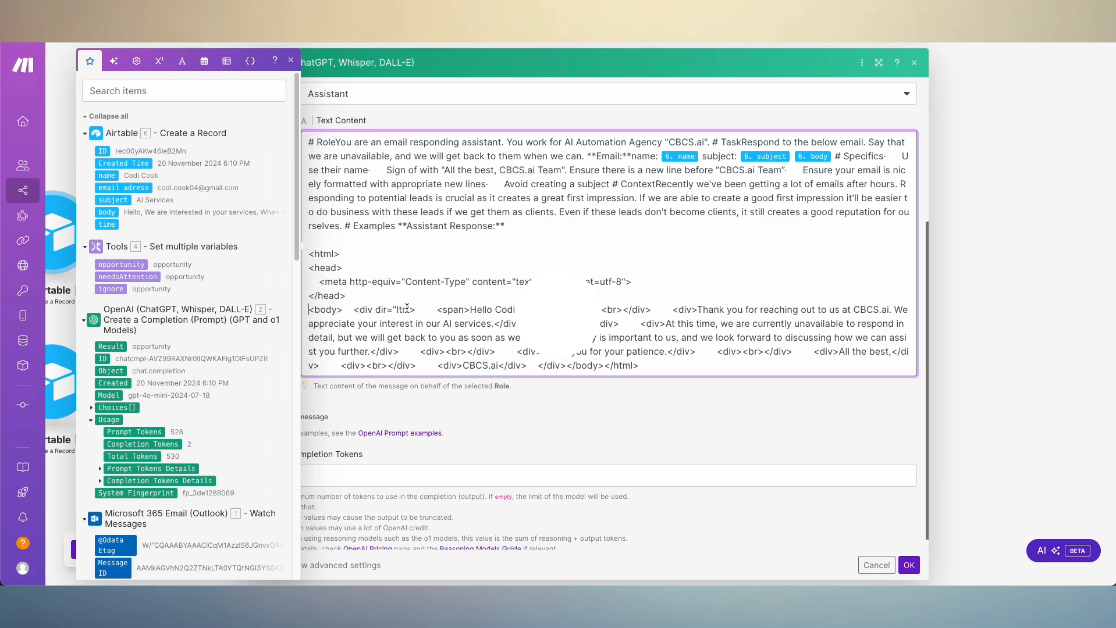
key("Return")
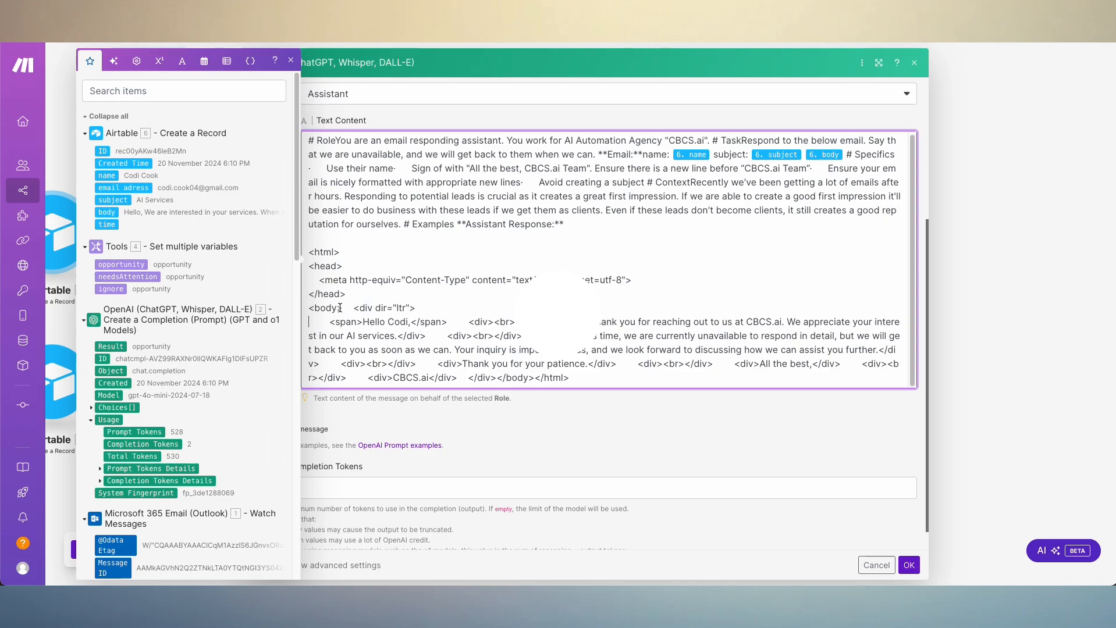
key("Return")
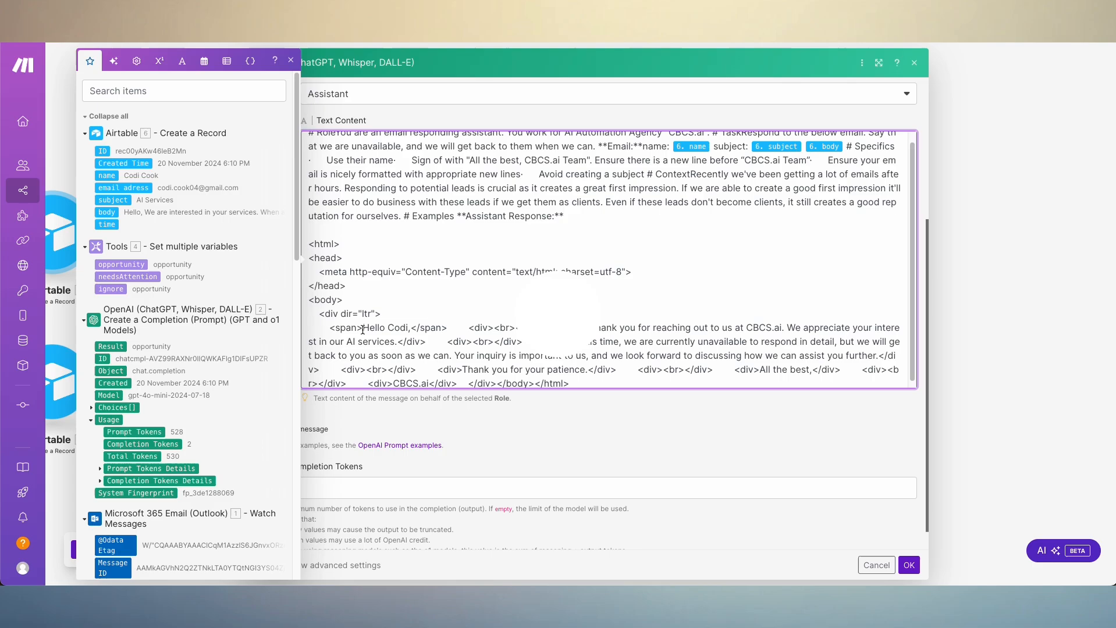
- Try a line break after the <span> tag, remove it again, and save the OpenAI module's settings
scroll(360, 331, "up", 1)
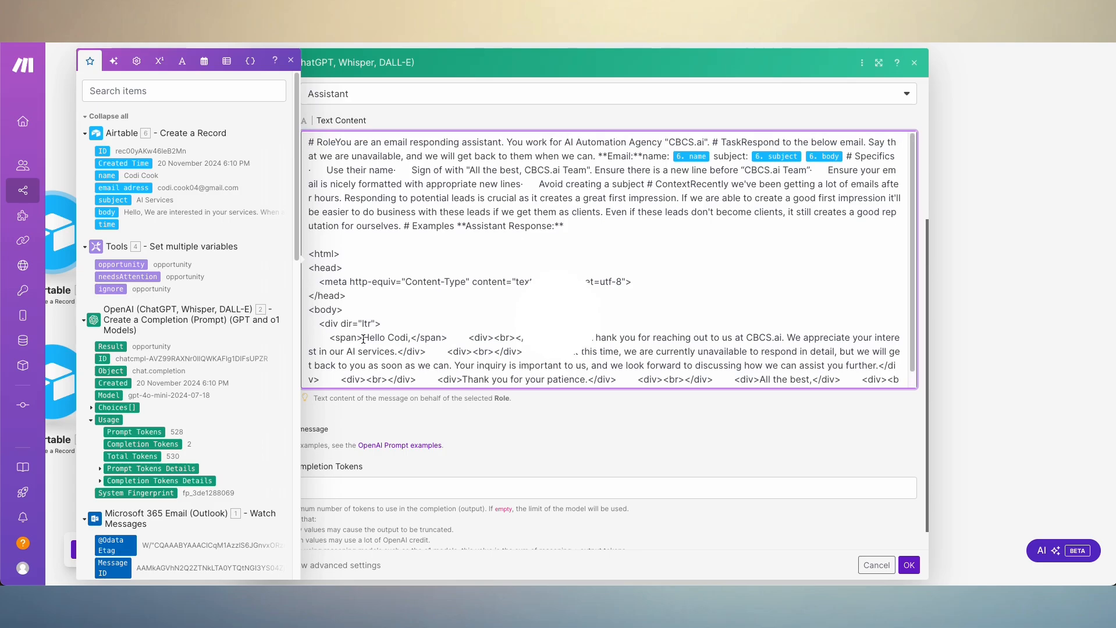
scroll(370, 342, "down", 1)
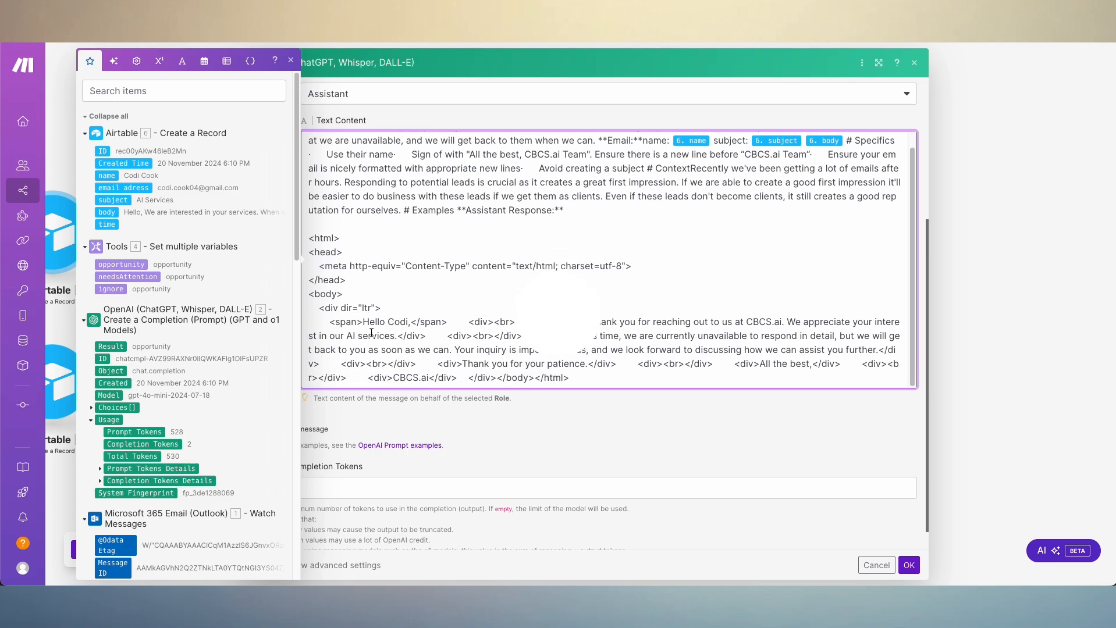
key("Return")
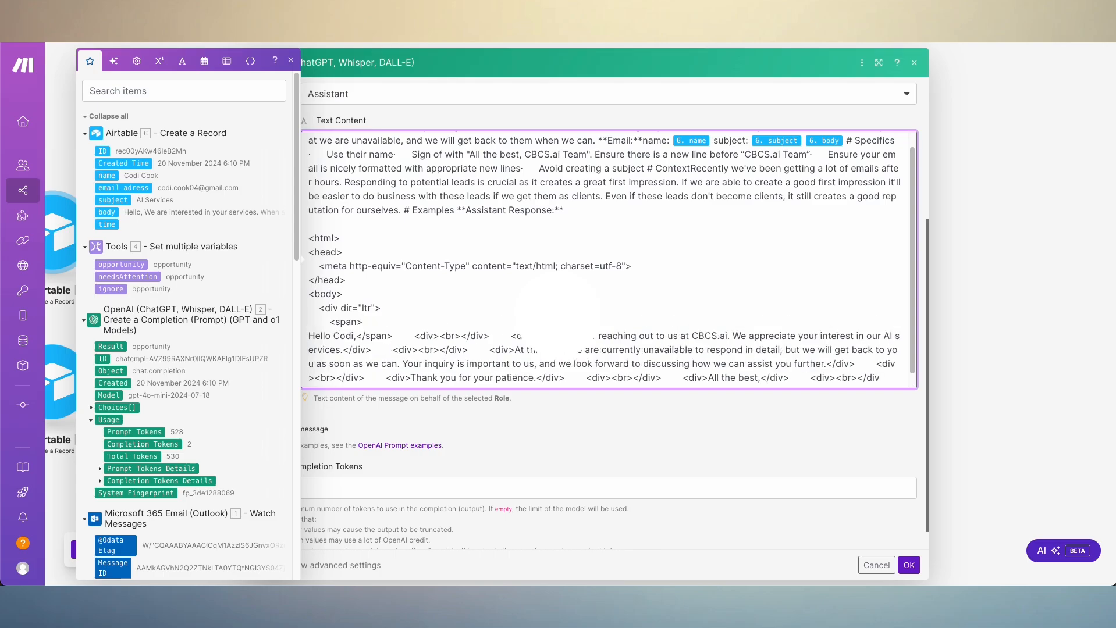
key("BackSpace")
scroll(403, 341, "down", 1)
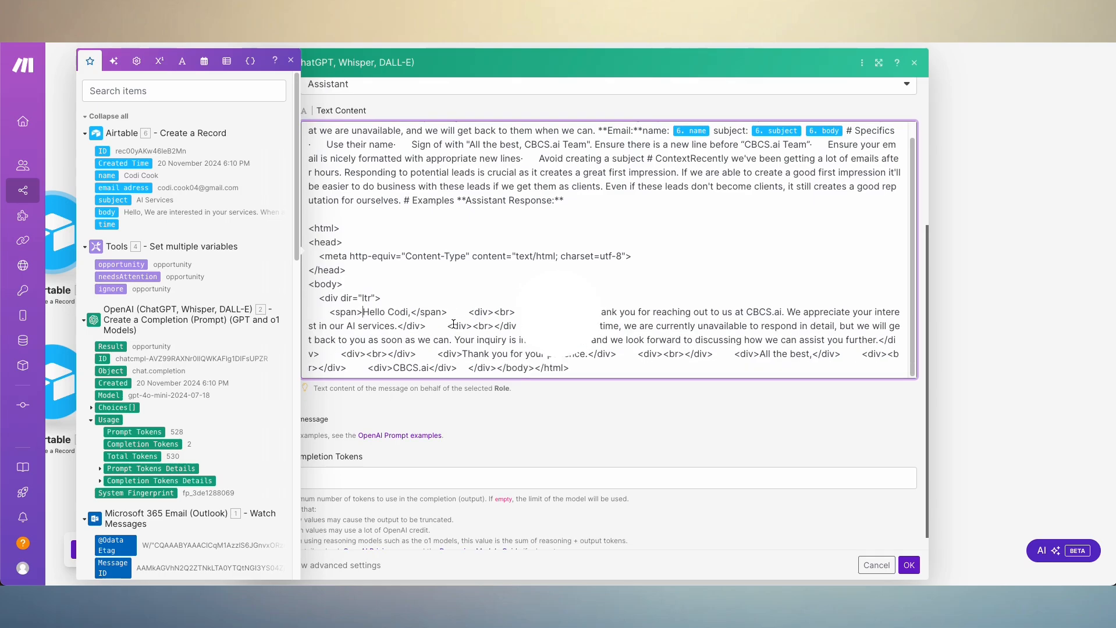
left_click(909, 565)
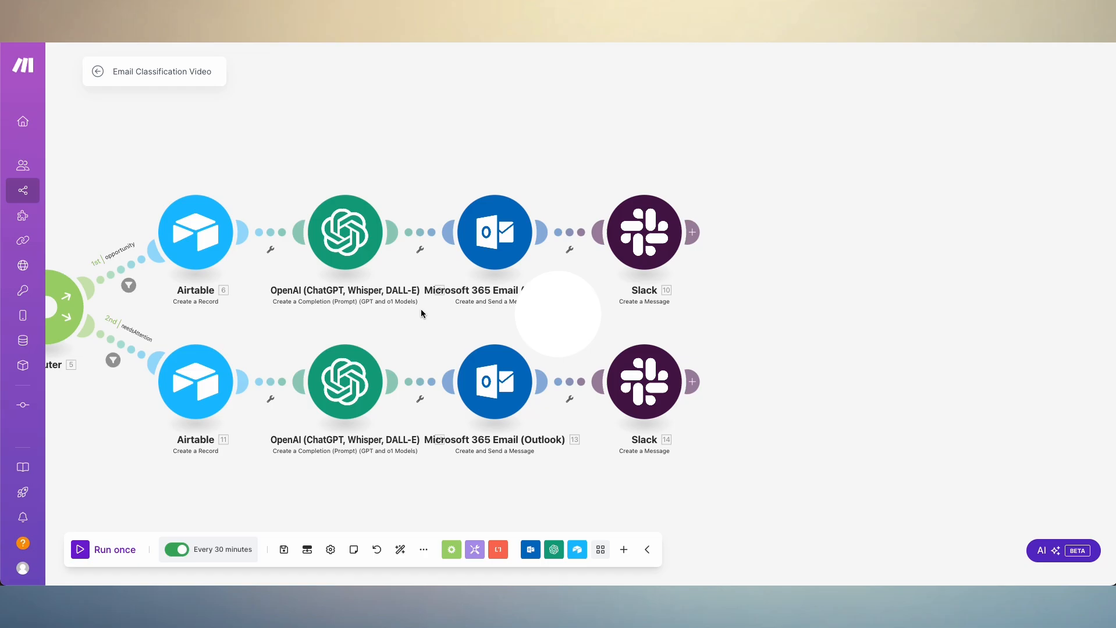
- Inspect the opportunity route's Outlook send module, checking the Subject, the Body Content mapped to the OpenAI Result, To Recipients and From
left_click(495, 239)
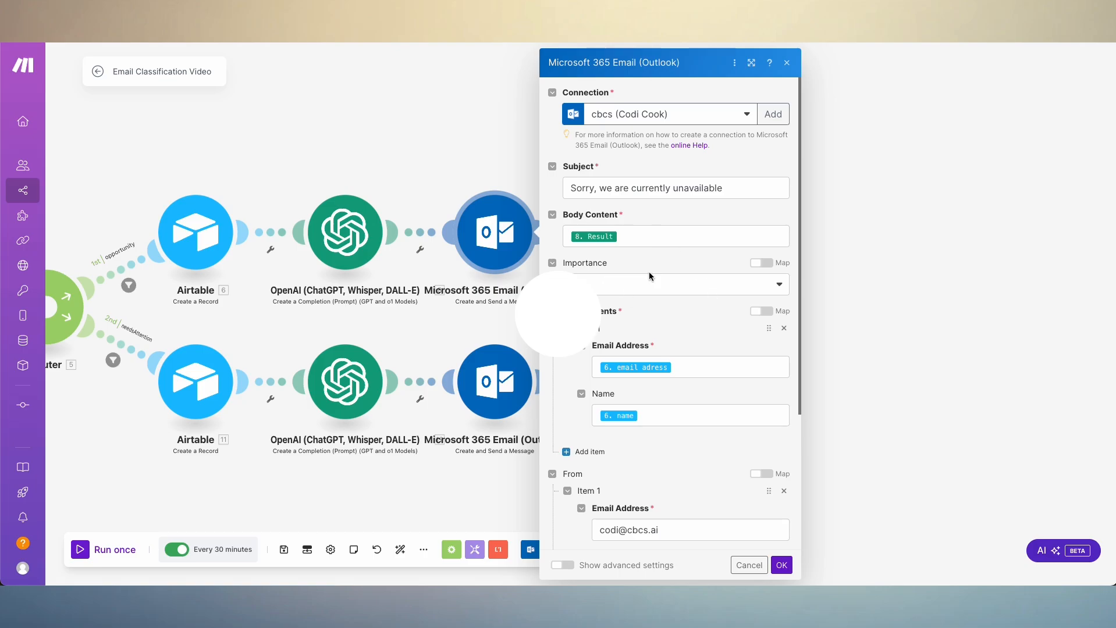
left_click(671, 236)
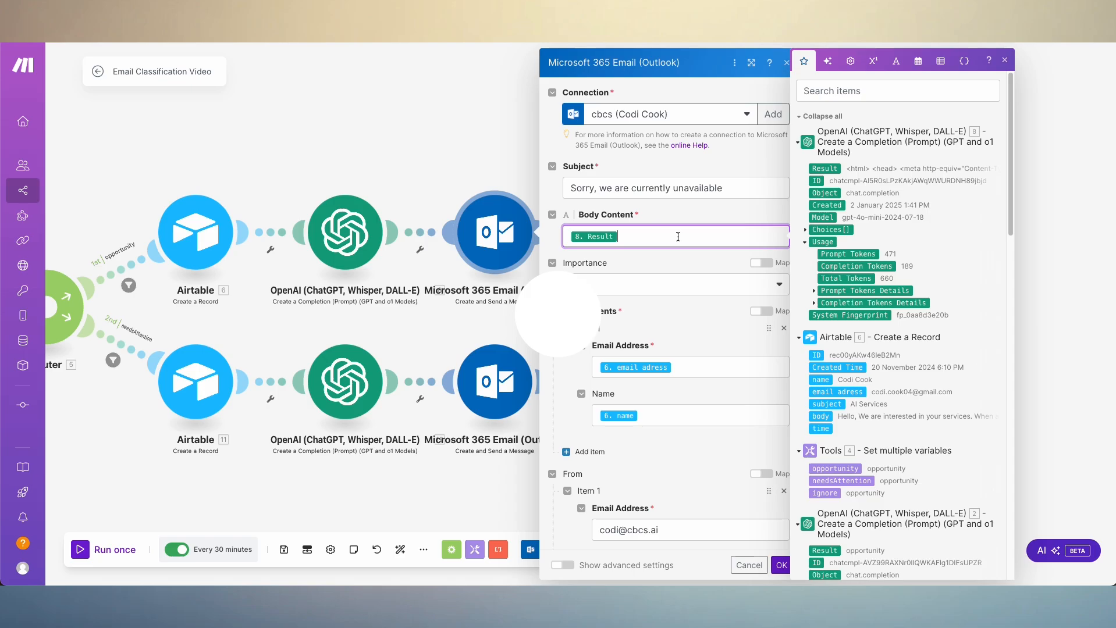
scroll(679, 210, "down", 3)
scroll(681, 219, "up", 3)
scroll(667, 282, "down", 1)
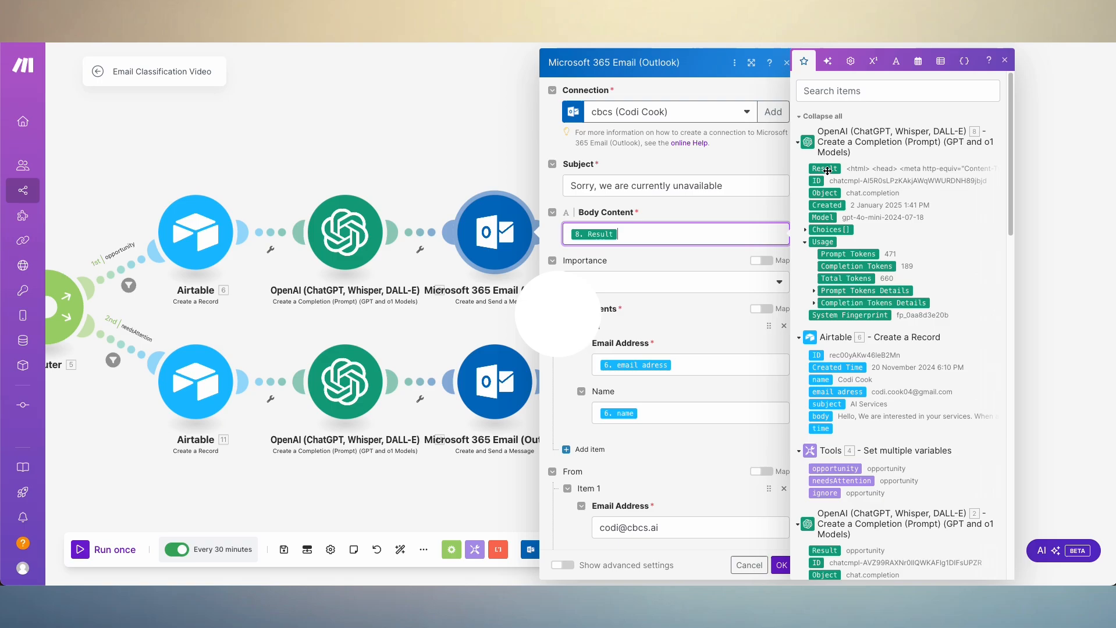
scroll(640, 303, "down", 2)
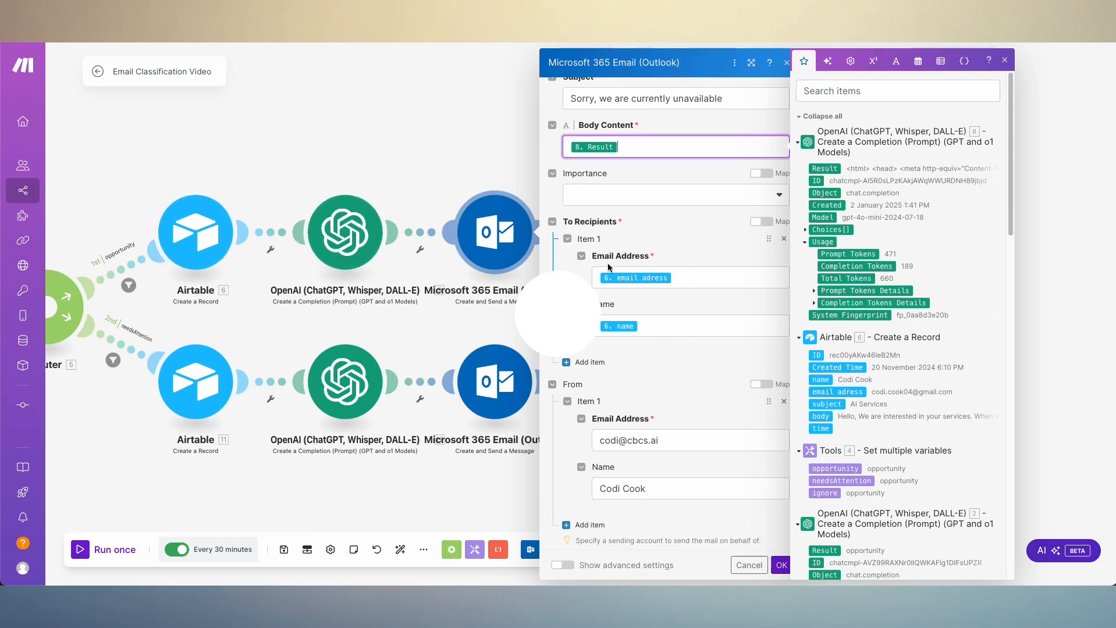
- Check the sender's email address and name under From in the opportunity route's Outlook send module, and confirm the module's settings
scroll(647, 329, "down", 2)
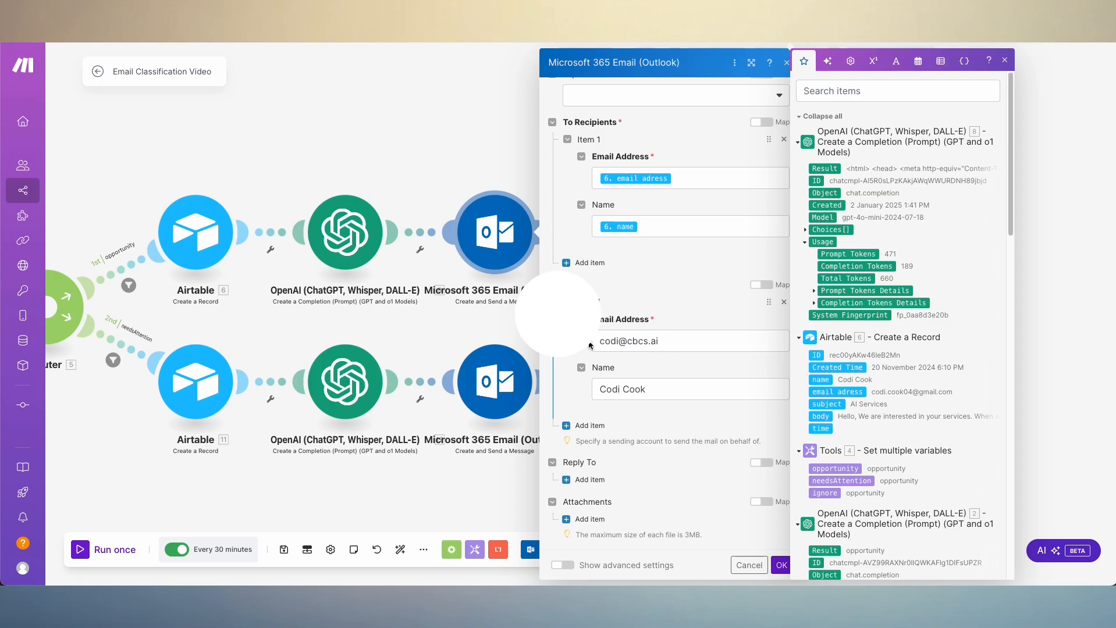
left_click(615, 342)
left_click(682, 388)
scroll(694, 361, "up", 4)
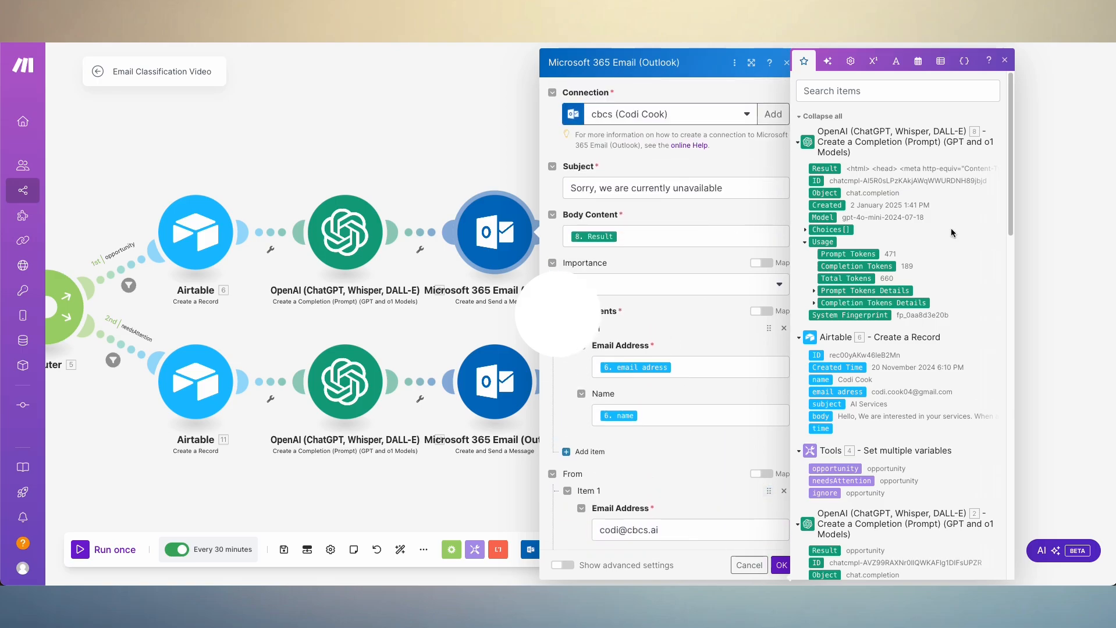
left_click(1003, 60)
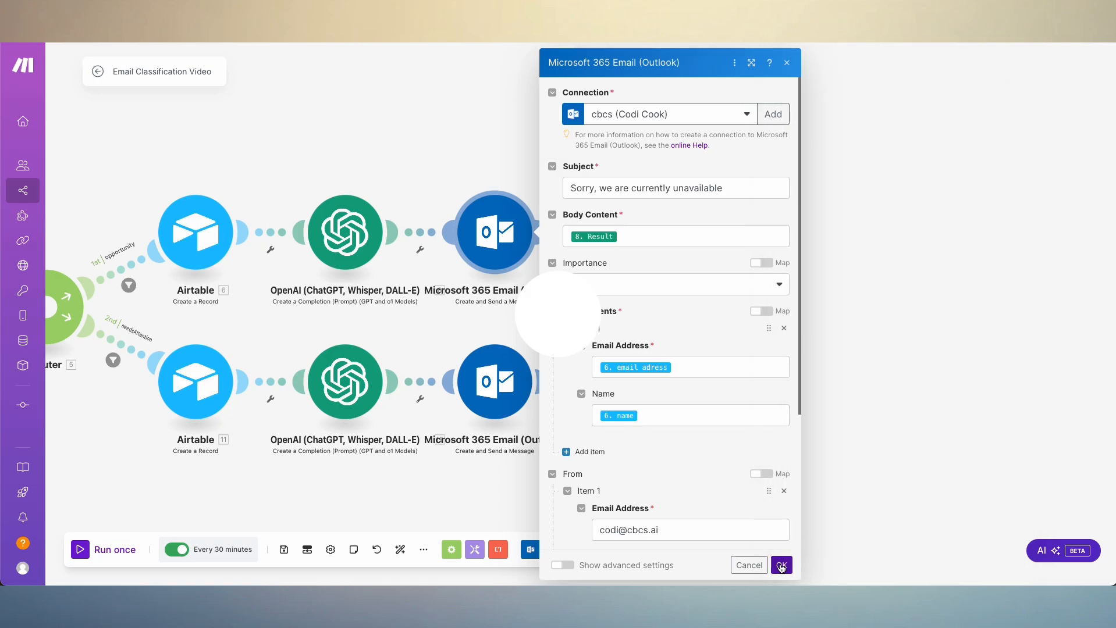
left_click(781, 565)
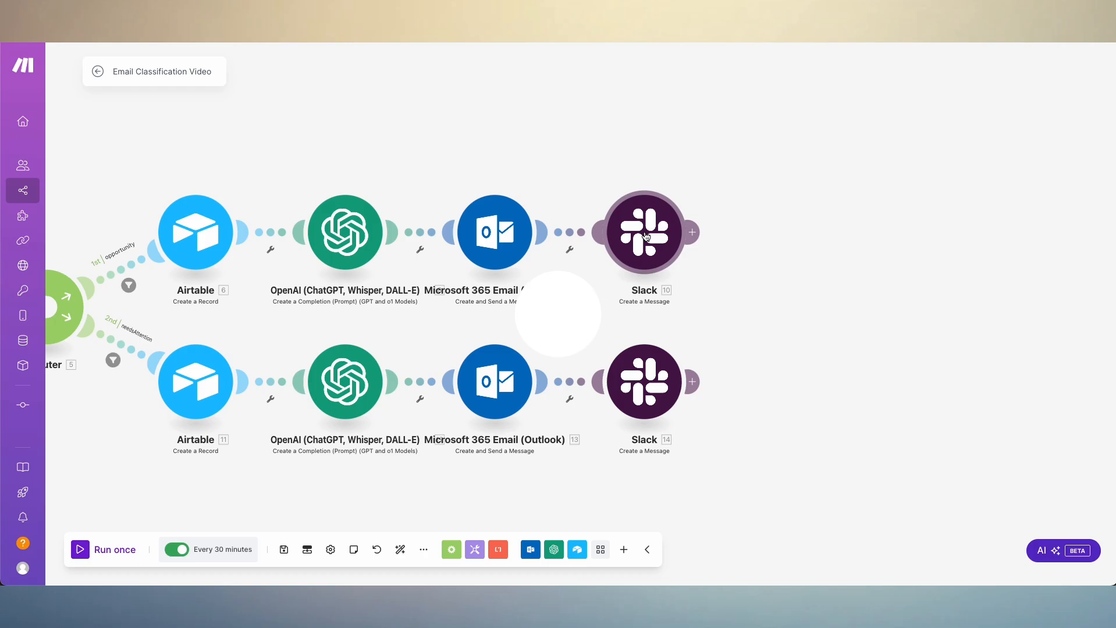
left_click(645, 235)
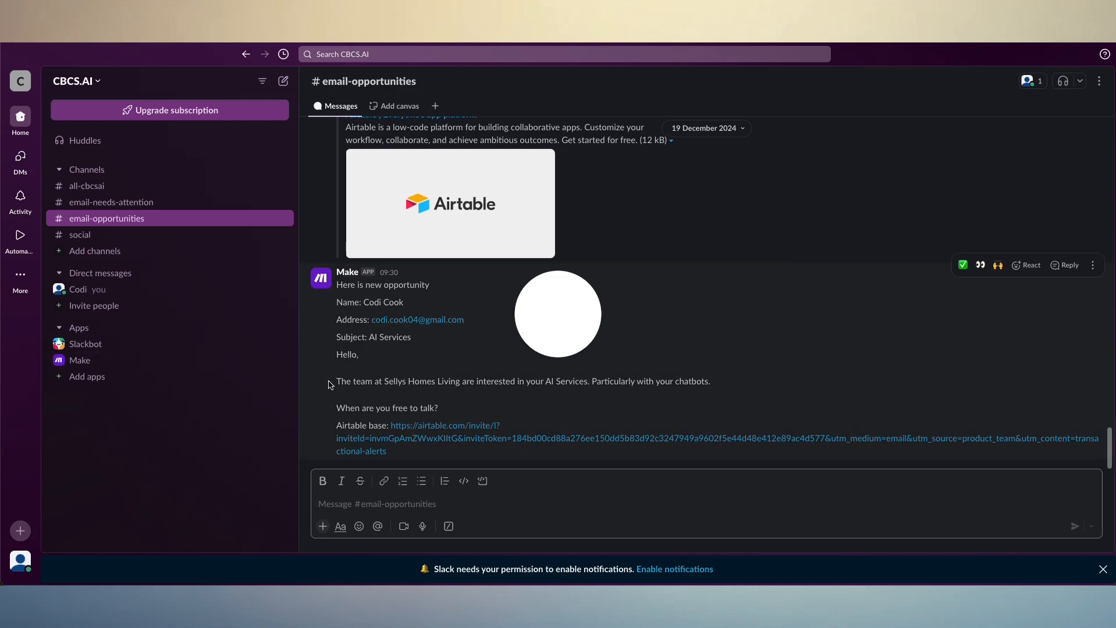
left_click(431, 440)
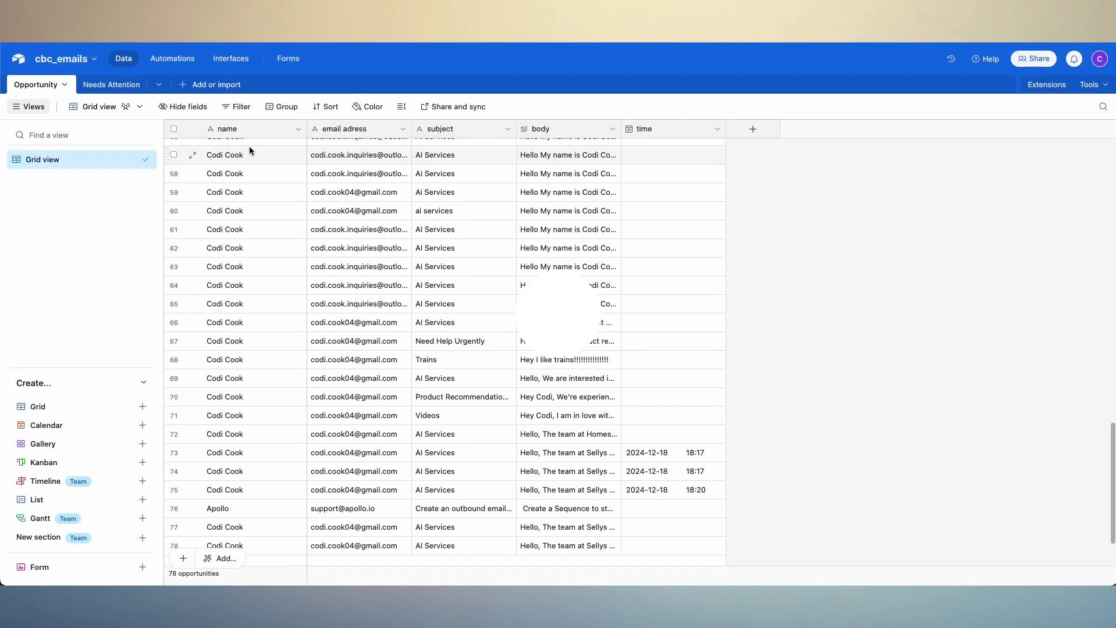
key("ctrl+shift+Tab")
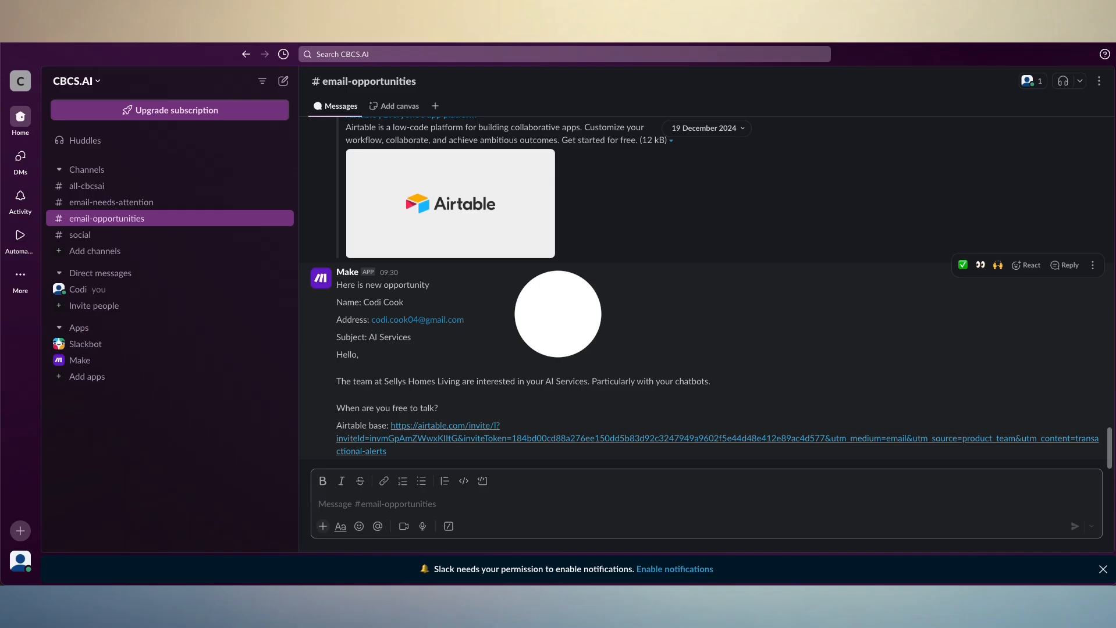
key("ctrl+shift+Tab")
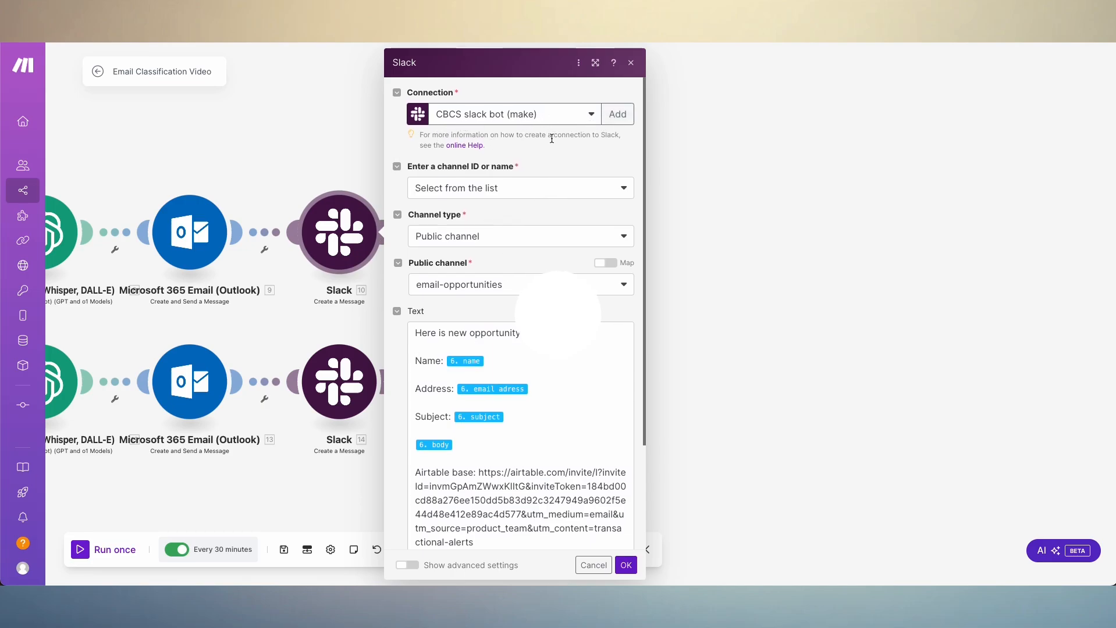
- Examine the opportunity route's Slack module, checking the Public channel, the mapped message Text with its Airtable base link, and Blocks
scroll(524, 146, "down", 2)
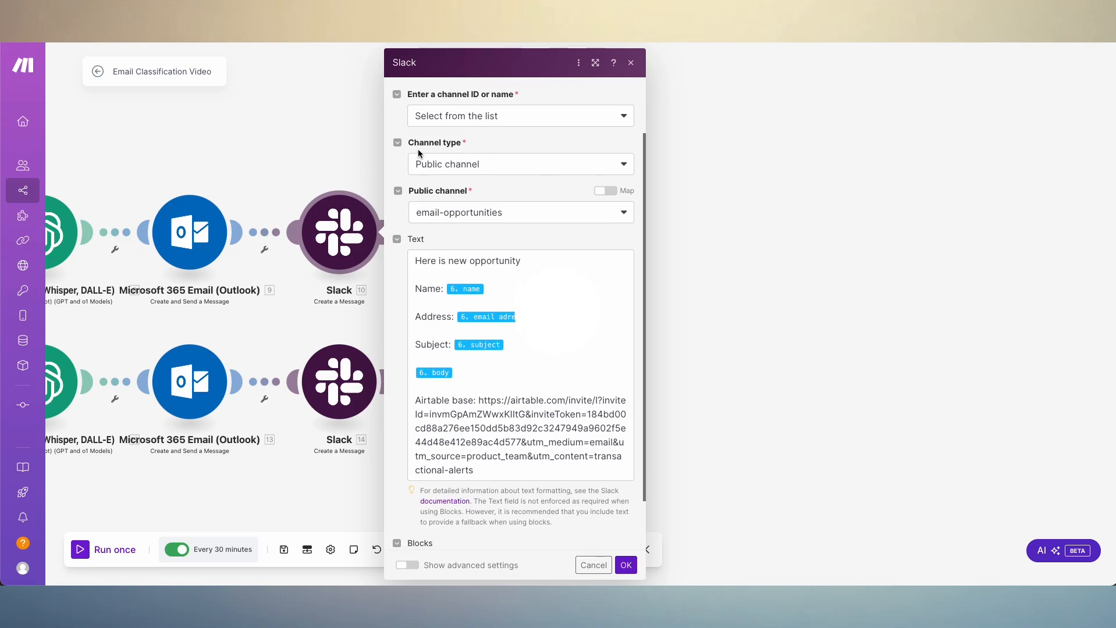
scroll(515, 178, "down", 1)
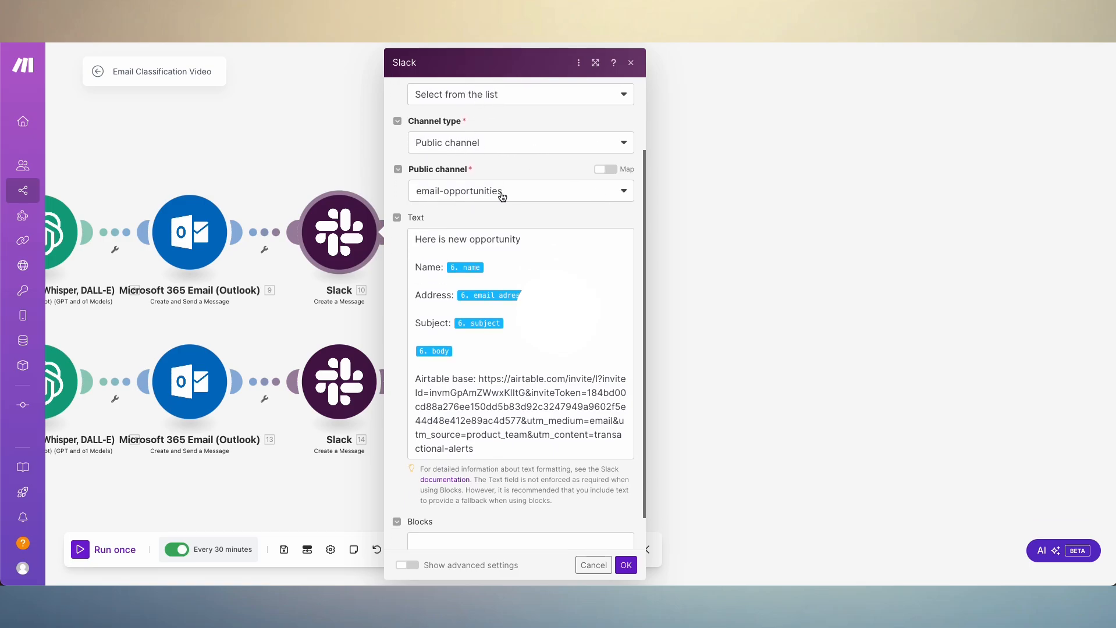
scroll(493, 310, "down", 1)
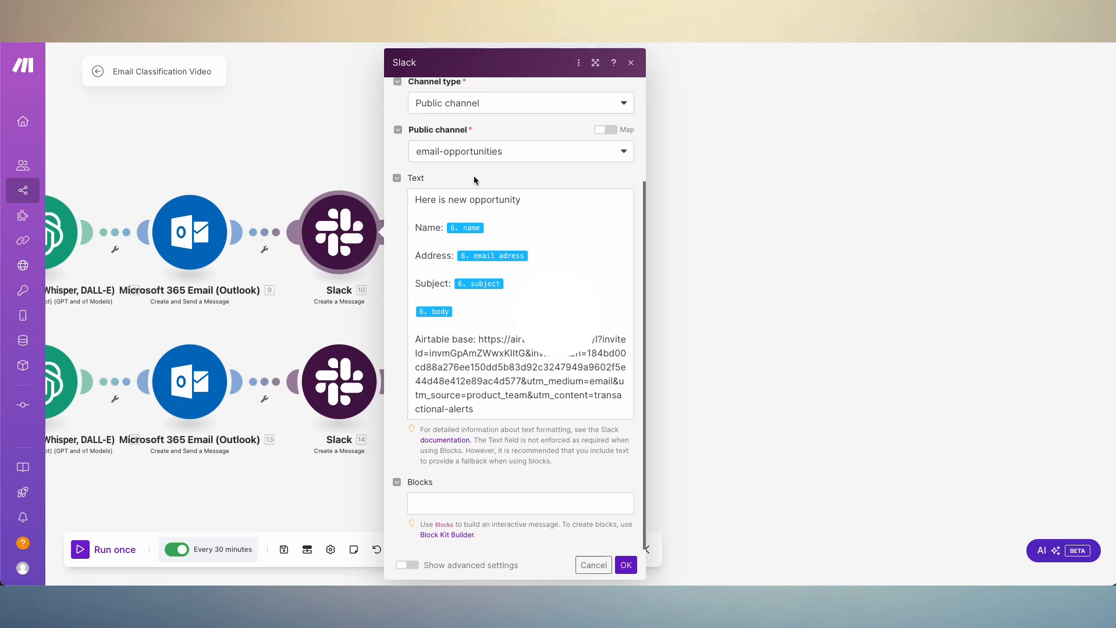
- View the invite link in the Airtable cbc_emails base's sharing options, and close the Slack module back in Make
left_click(471, 9)
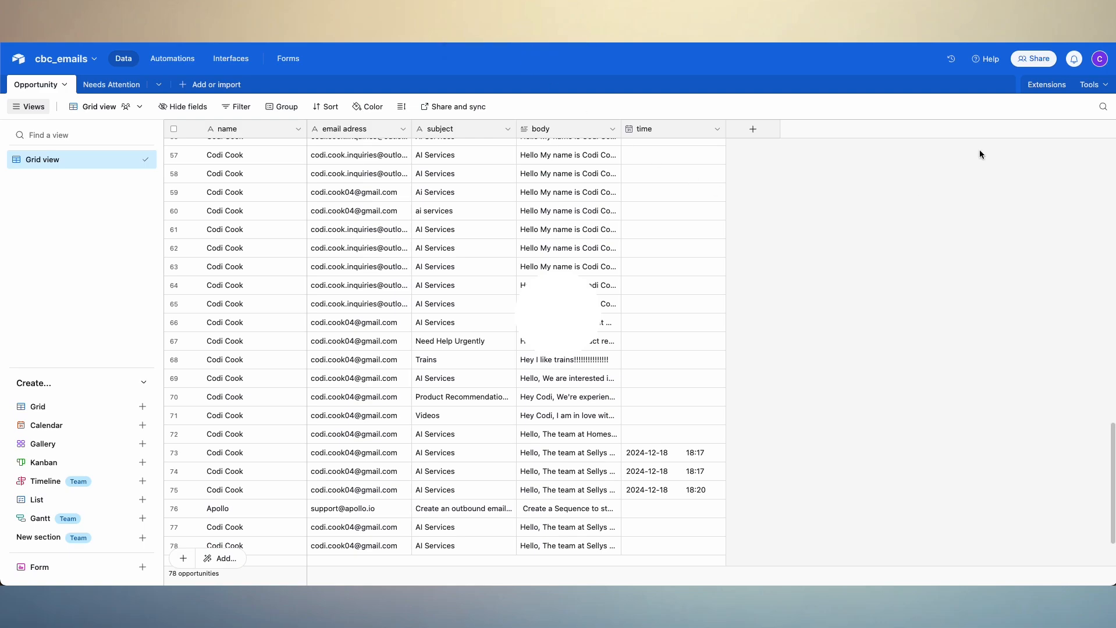
left_click(1034, 59)
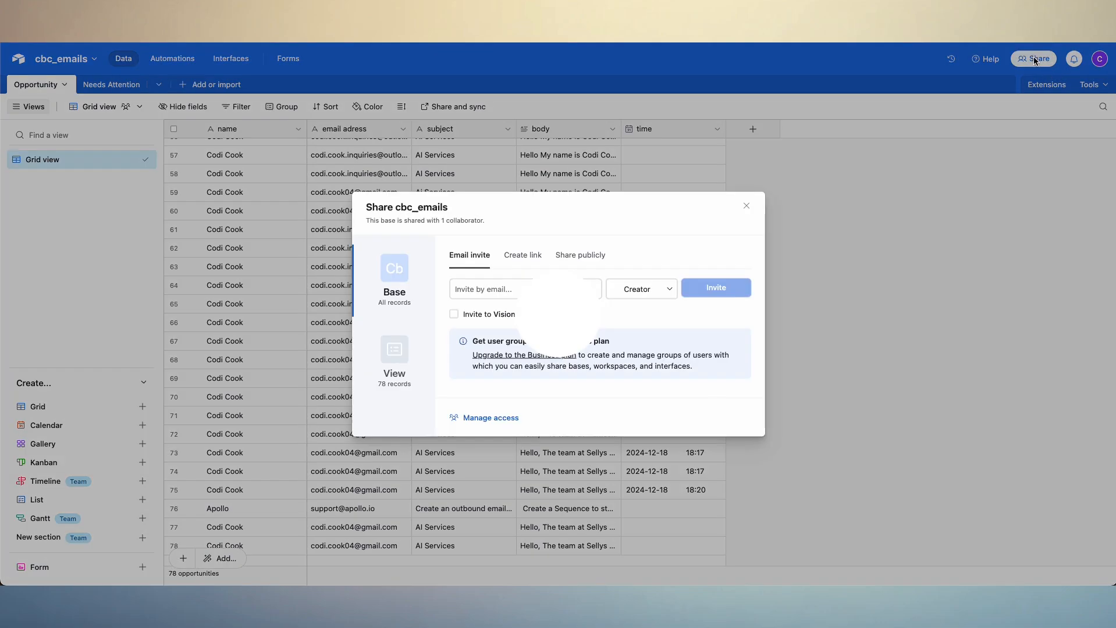
left_click(526, 255)
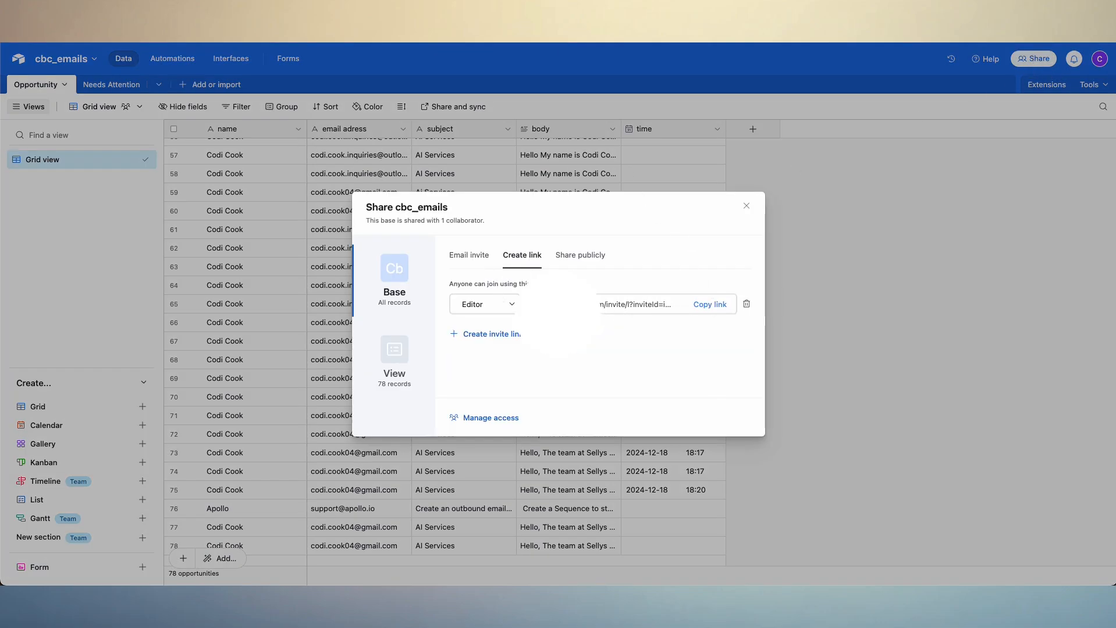
left_click(746, 206)
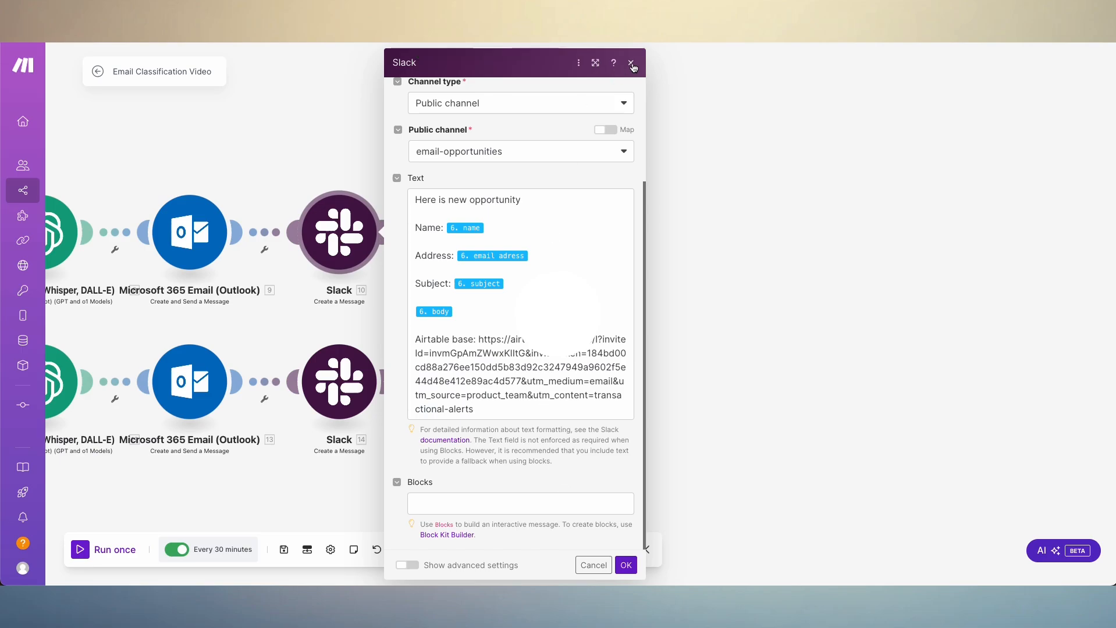
left_click(630, 63)
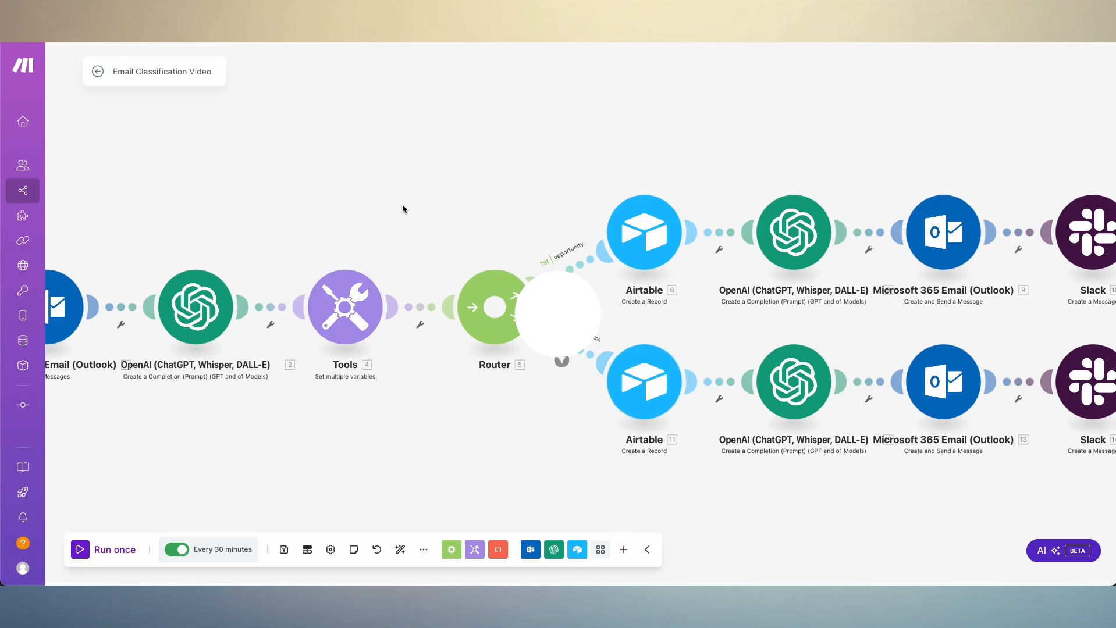
- Inspect the needsAttention route's Airtable module, checking the Base, the Table, the mapped Record fields and Smart links
scroll(413, 206, "up", 2)
scroll(510, 252, "down", 5)
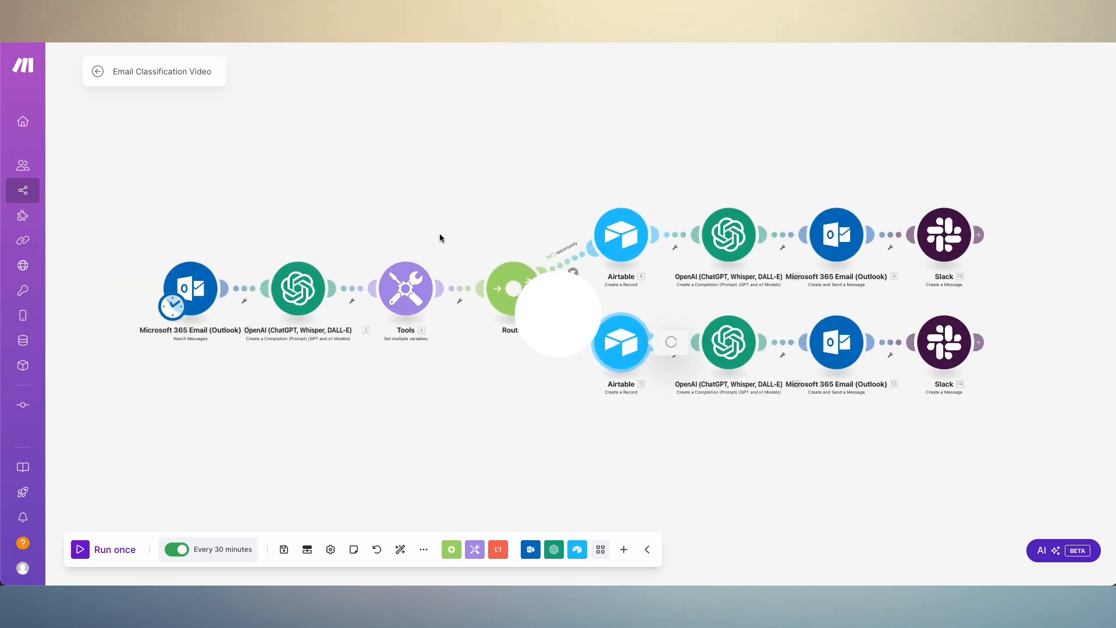
left_click(608, 326)
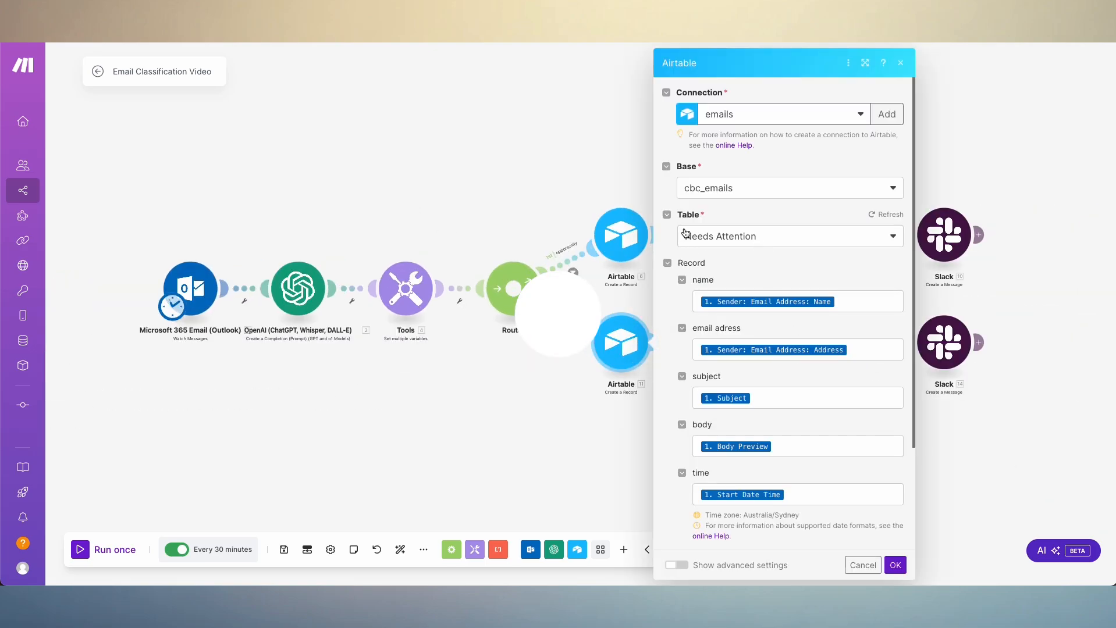
scroll(799, 373, "down", 3)
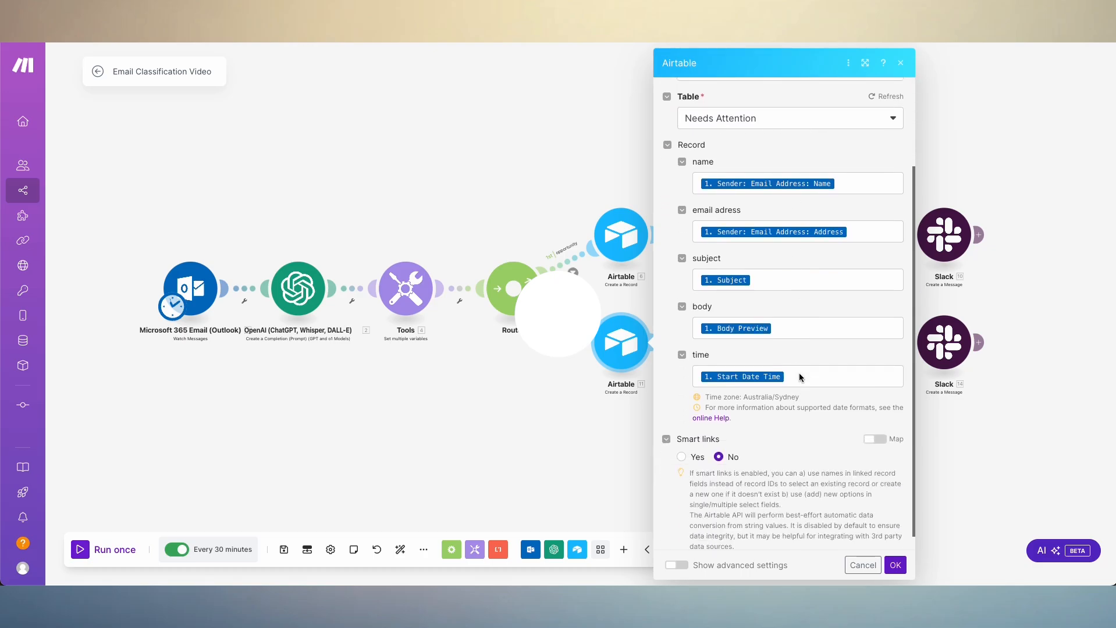
left_click(516, 446)
- Review the needsAttention route's OpenAI module, checking the prompt's Role, Task, mapped email fields and Specifics, and Max Completion Tokens
left_click(721, 334)
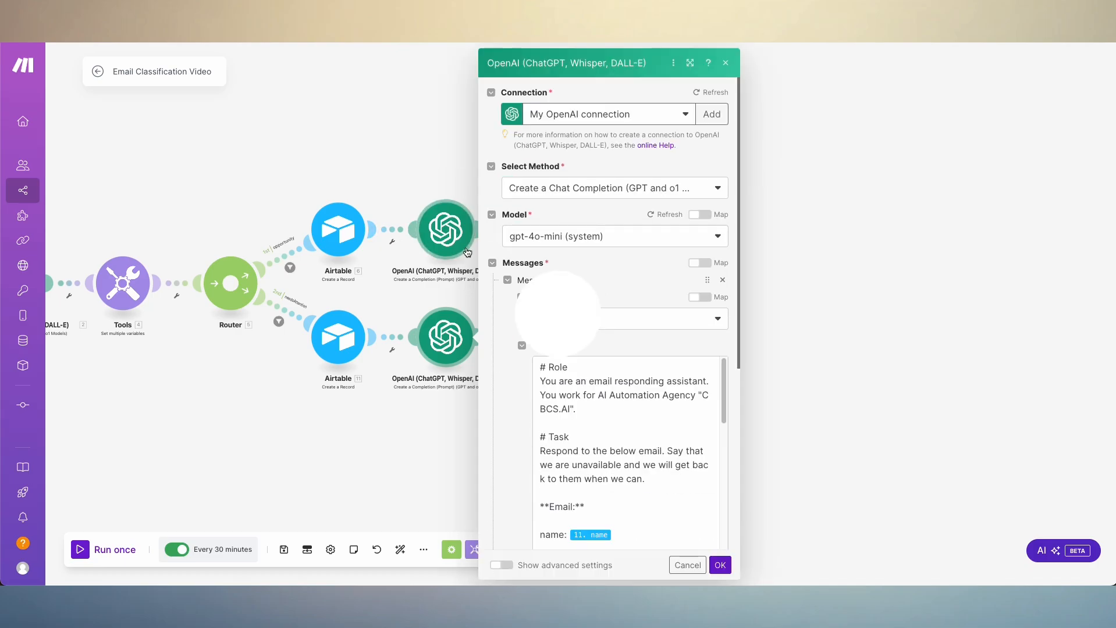
scroll(639, 244, "down", 5)
scroll(655, 237, "down", 3)
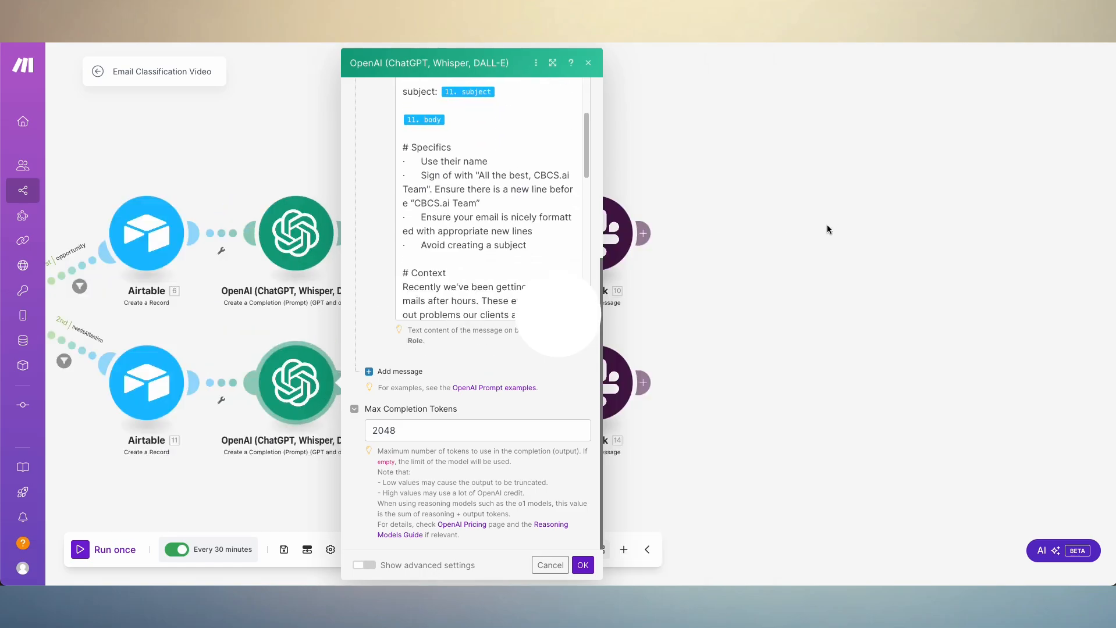
scroll(378, 203, "up", 3)
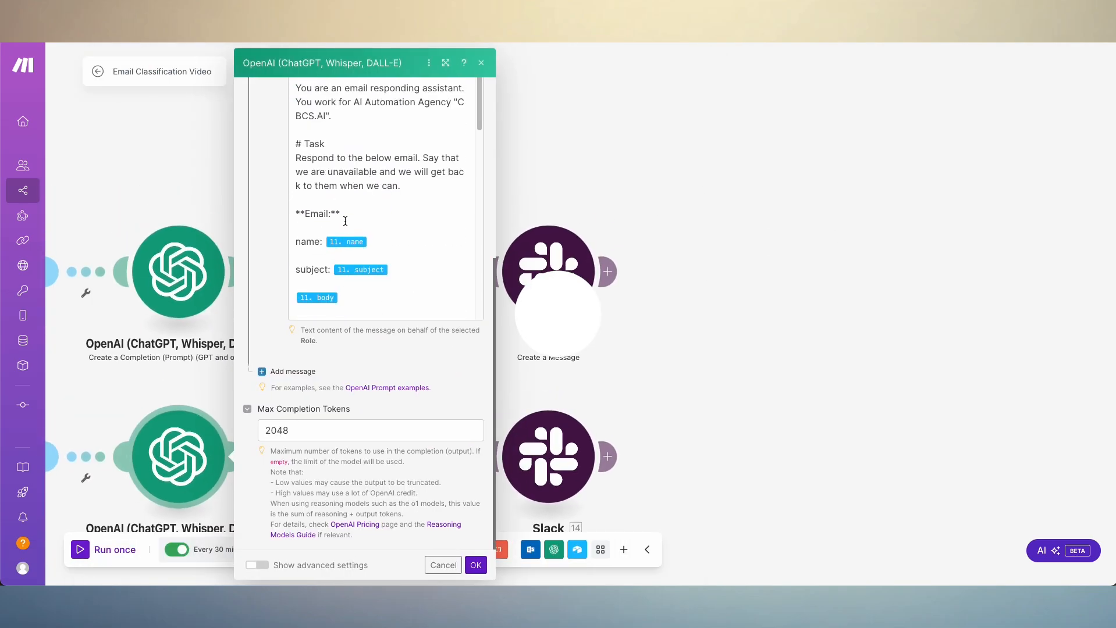
scroll(236, 316, "up", 5)
left_click(227, 363)
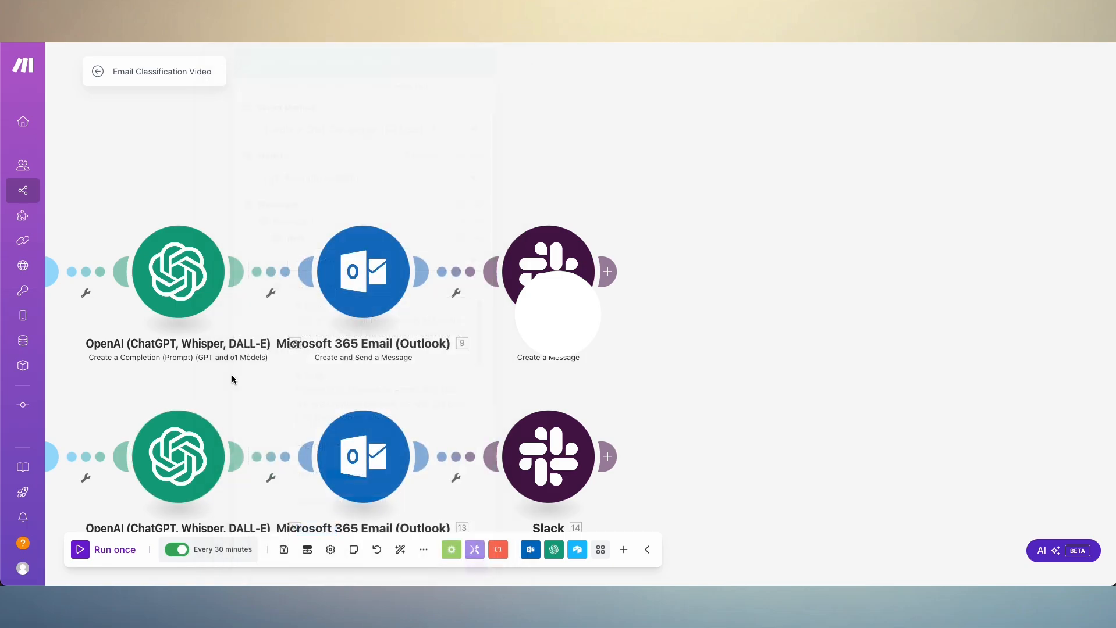
- Inspect the needsAttention route's Outlook send module, checking the mapped Subject, Body Content, To Recipients and From, and close the module settings
left_click(385, 437)
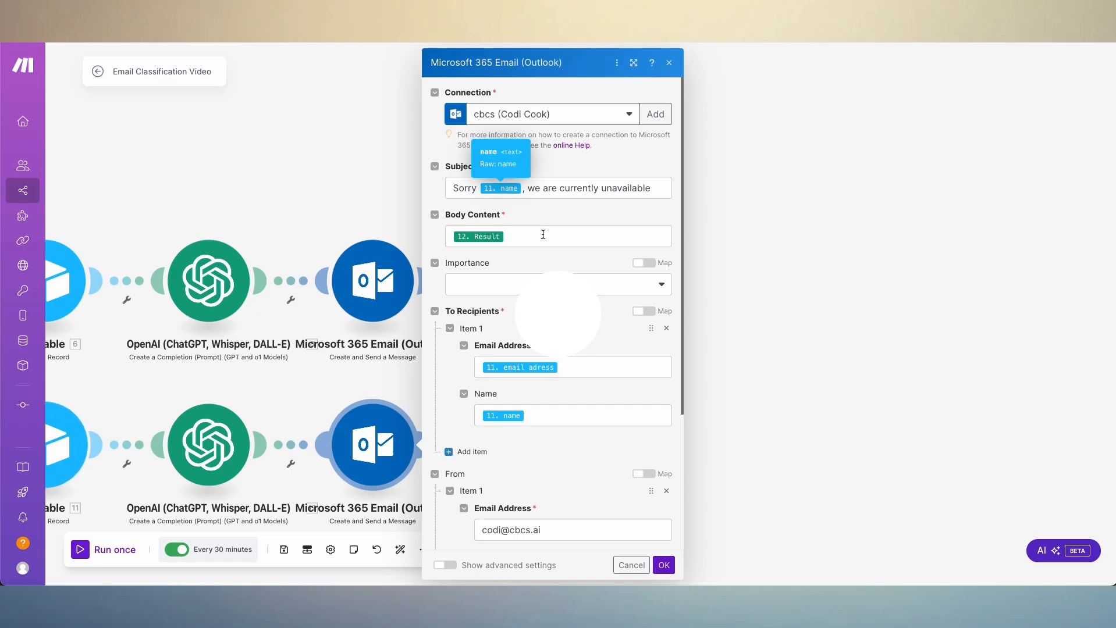
scroll(584, 226, "down", 3)
scroll(584, 227, "up", 3)
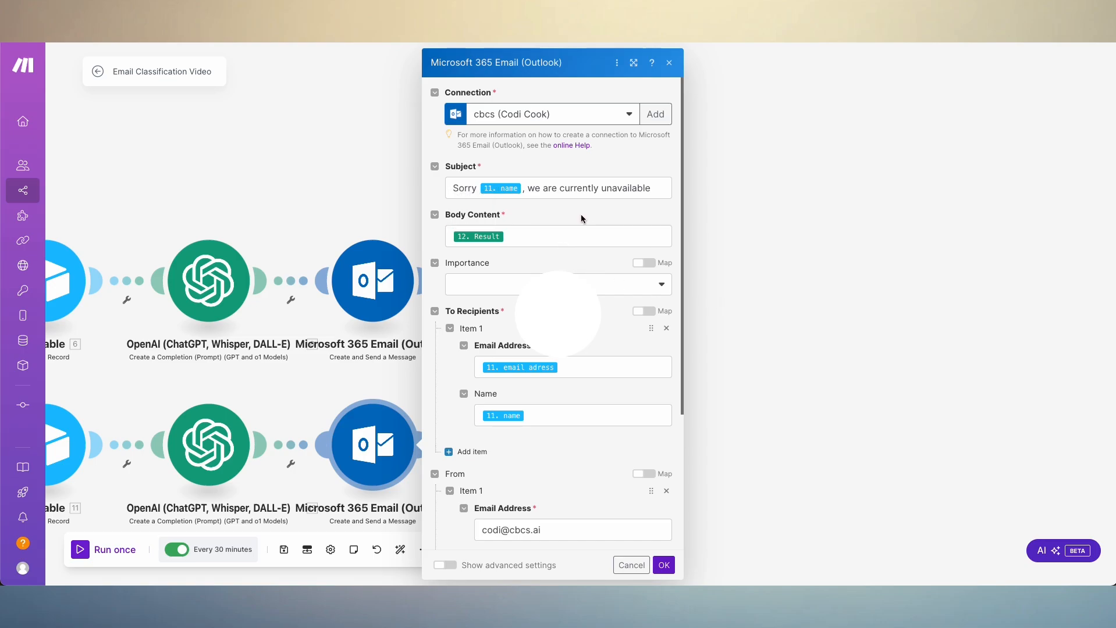
left_click(208, 284)
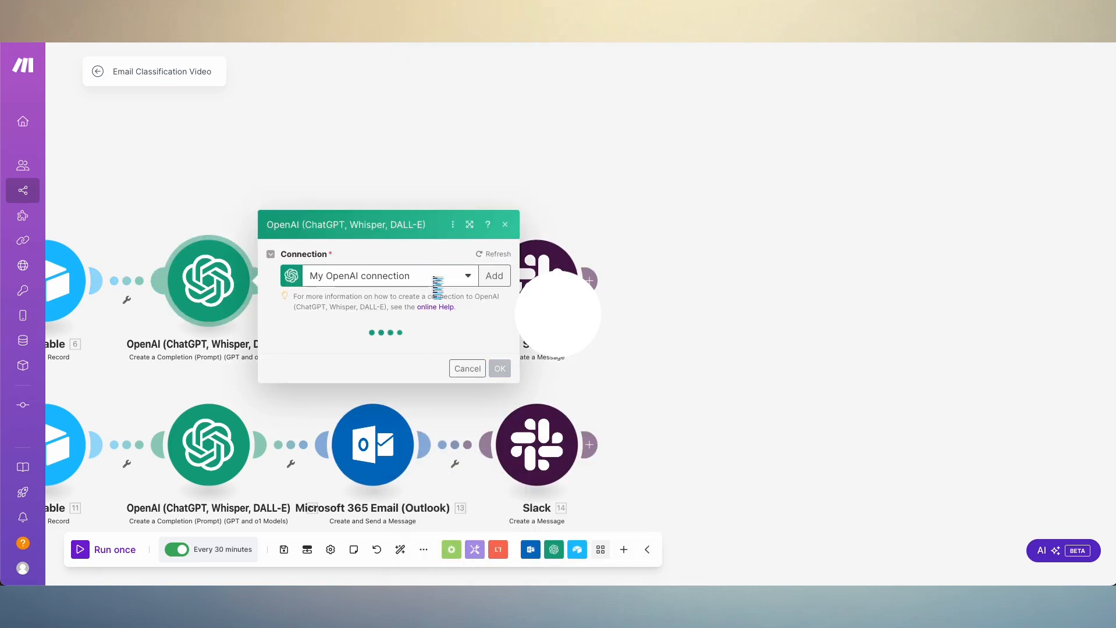
left_click(768, 297)
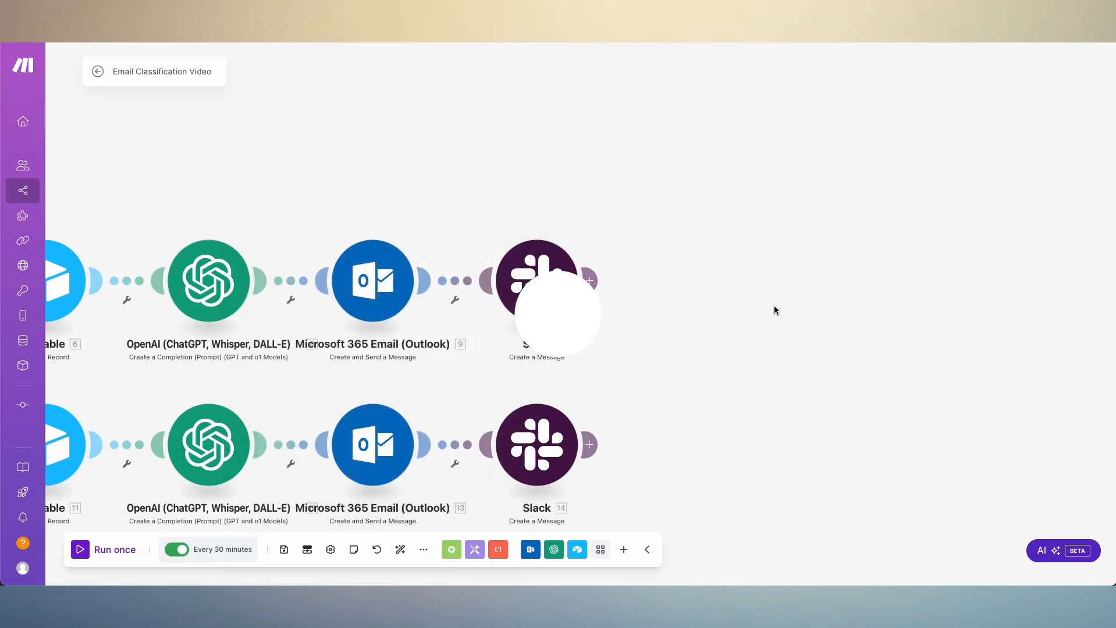
- Examine the Public channel and mapped message Text in the needsAttention route's Slack module, and confirm its settings
scroll(516, 355, "down", 1)
left_click_drag(703, 367, 849, 279)
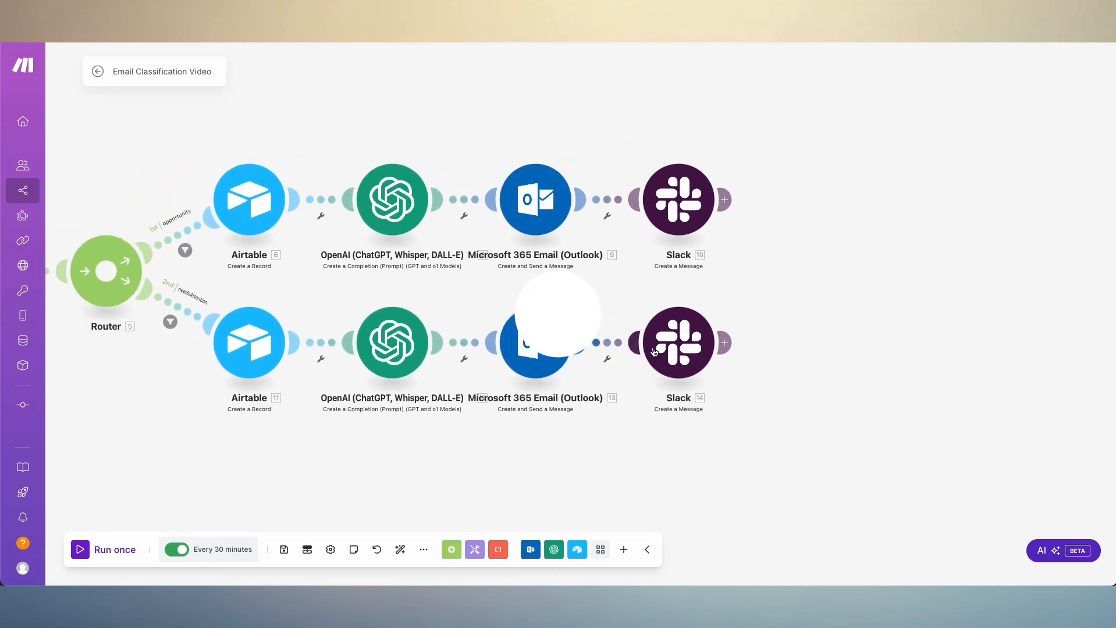
left_click(679, 344)
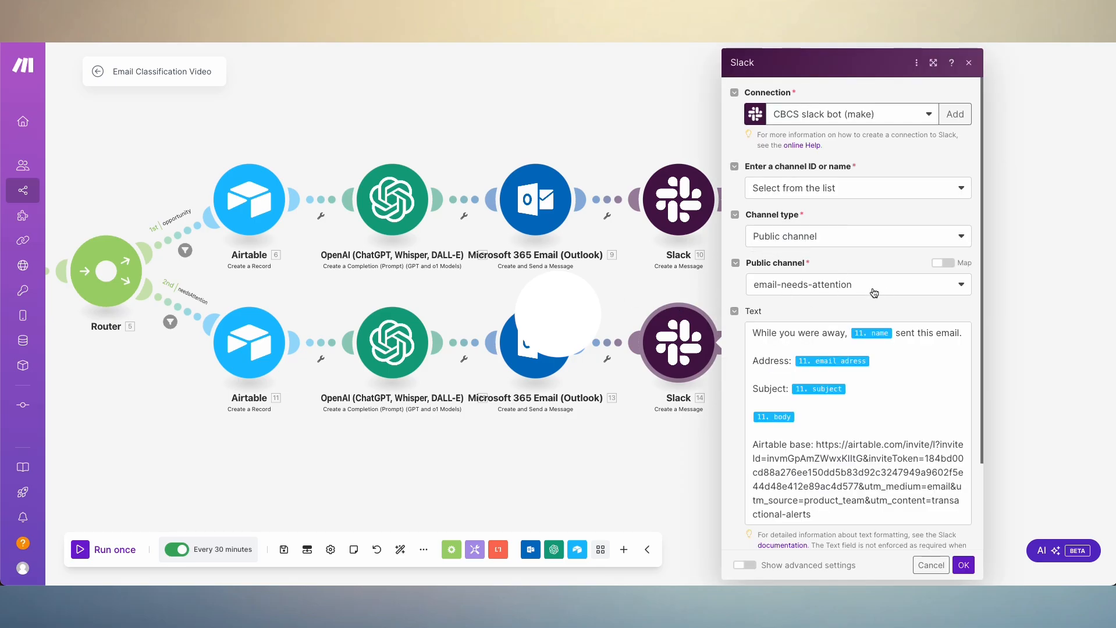
scroll(849, 372, "down", 1)
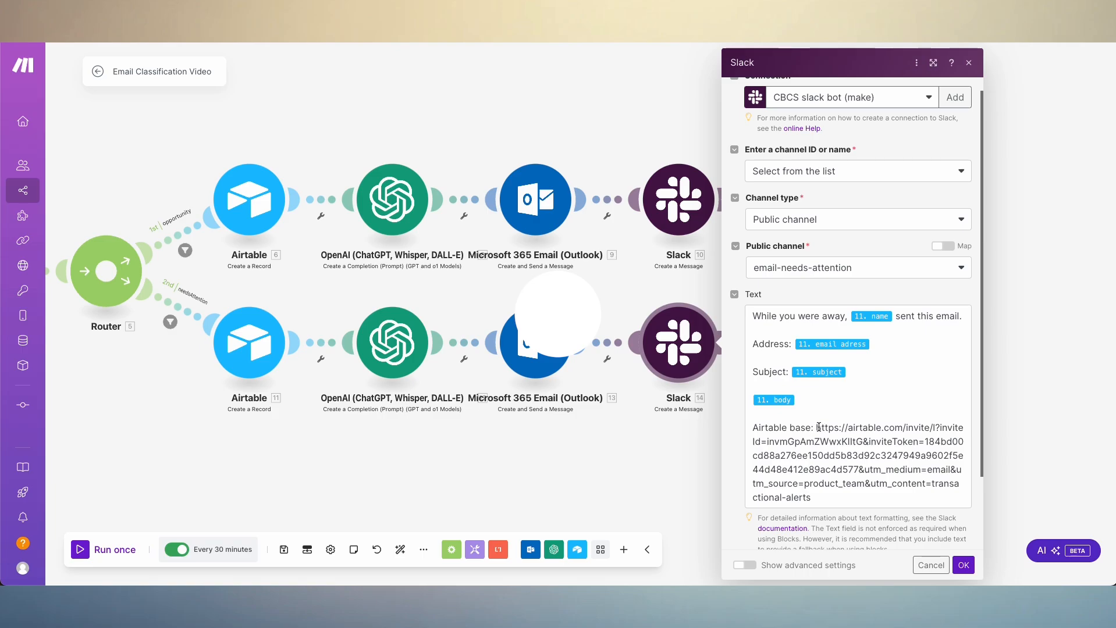
scroll(856, 341, "down", 2)
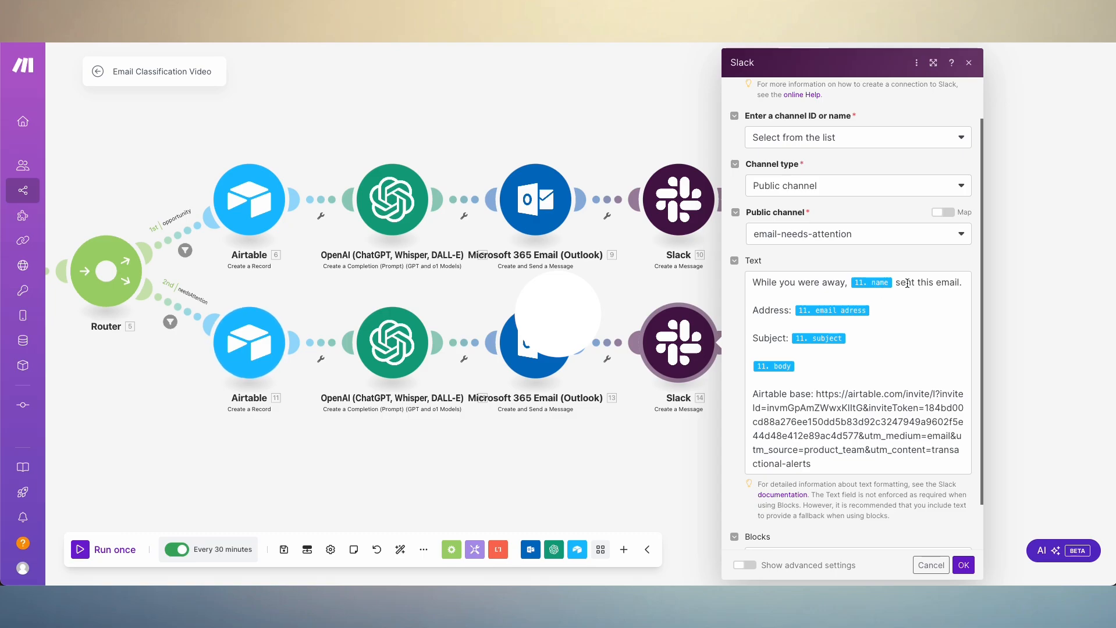
scroll(853, 378, "down", 3)
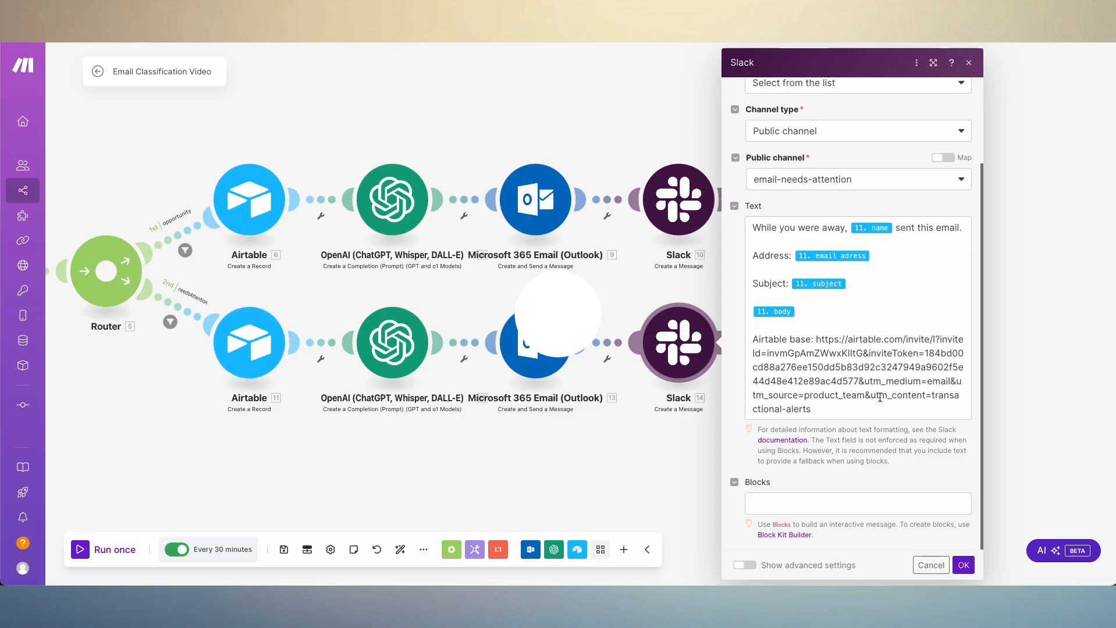
scroll(871, 394, "up", 5)
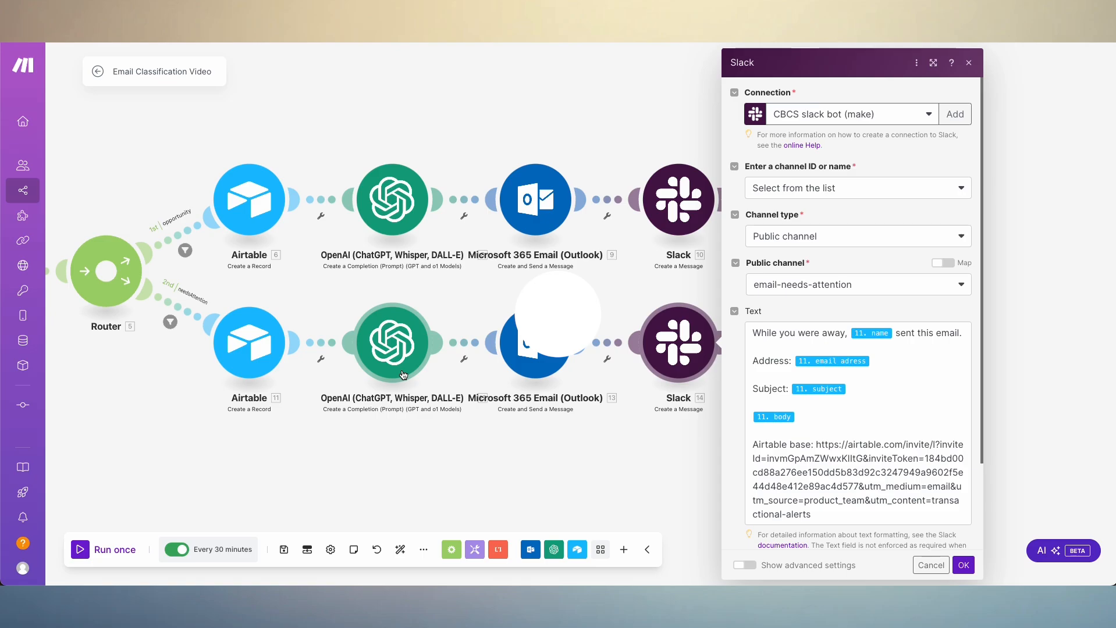
left_click(963, 564)
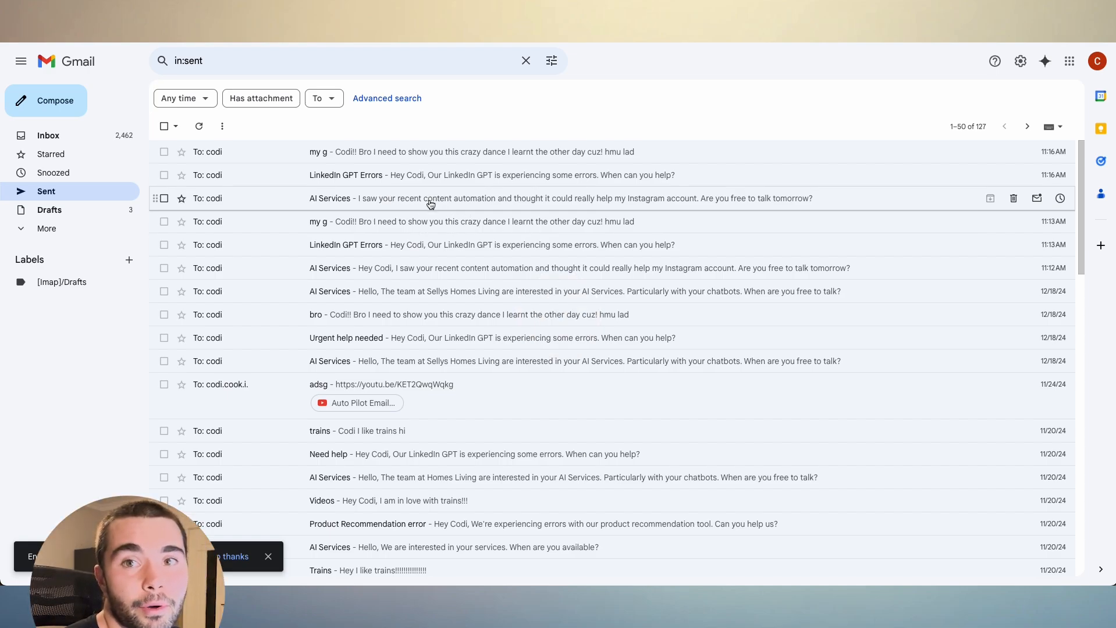
- Switch to Gmail and open the most recent AI Services email in the Sent folder
left_click(335, 200)
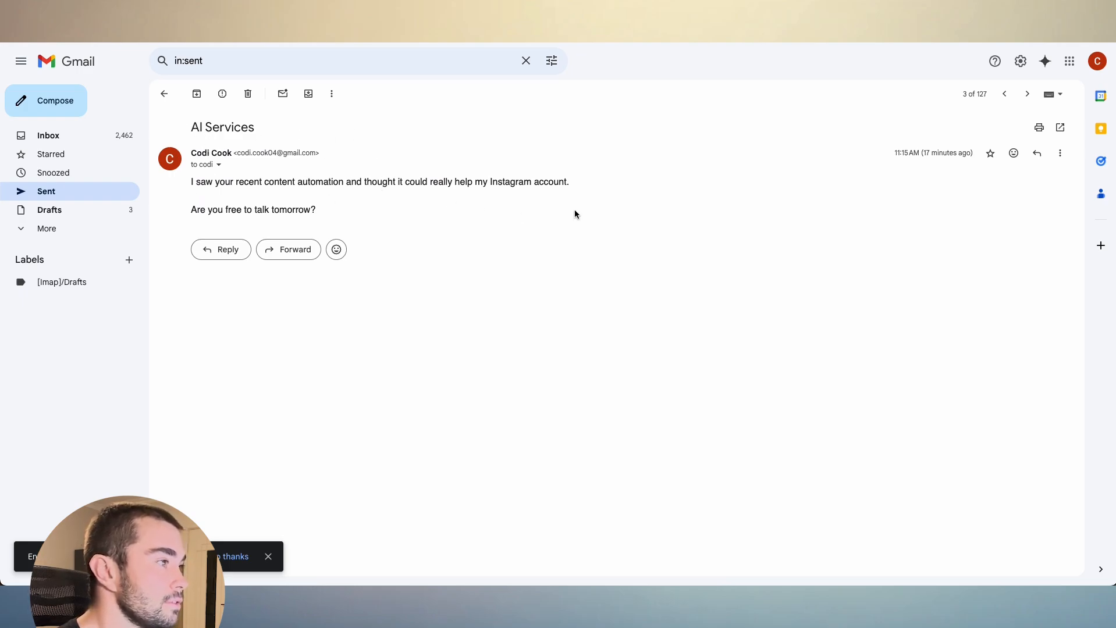
- Read the most recent LinkedIn GPT Errors and my g emails in the Sent folder, and return to the list
left_click(164, 94)
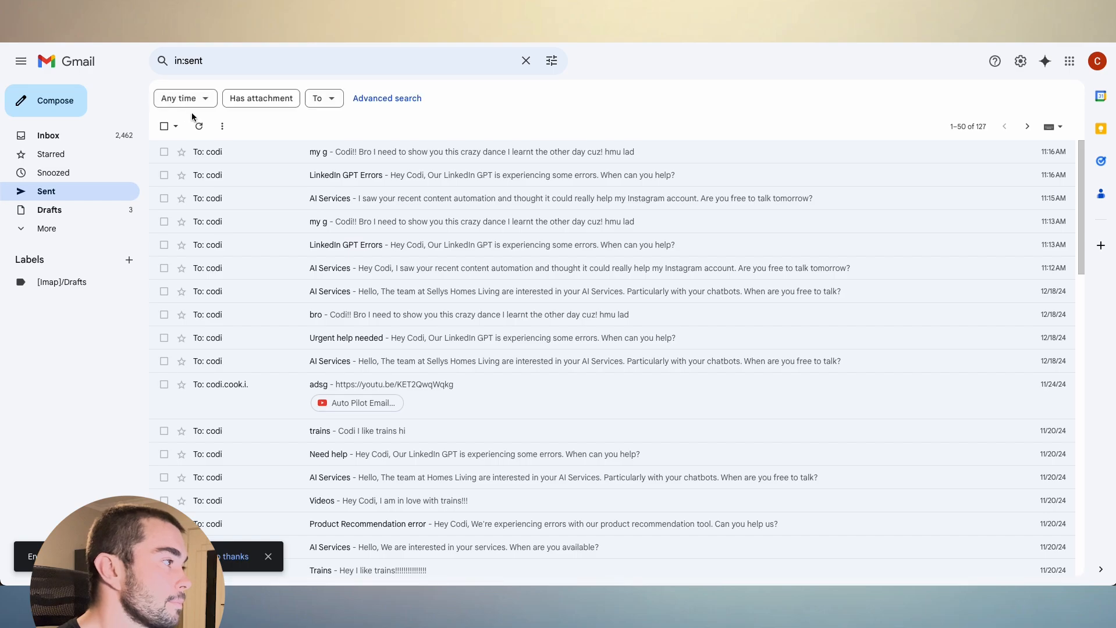
left_click(250, 174)
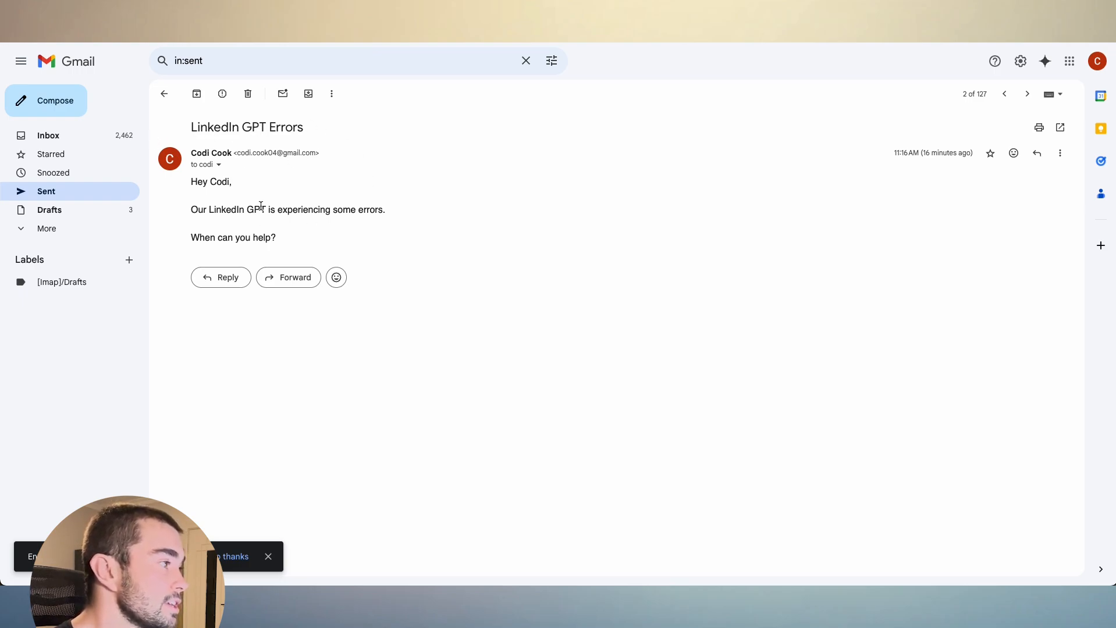
left_click(165, 94)
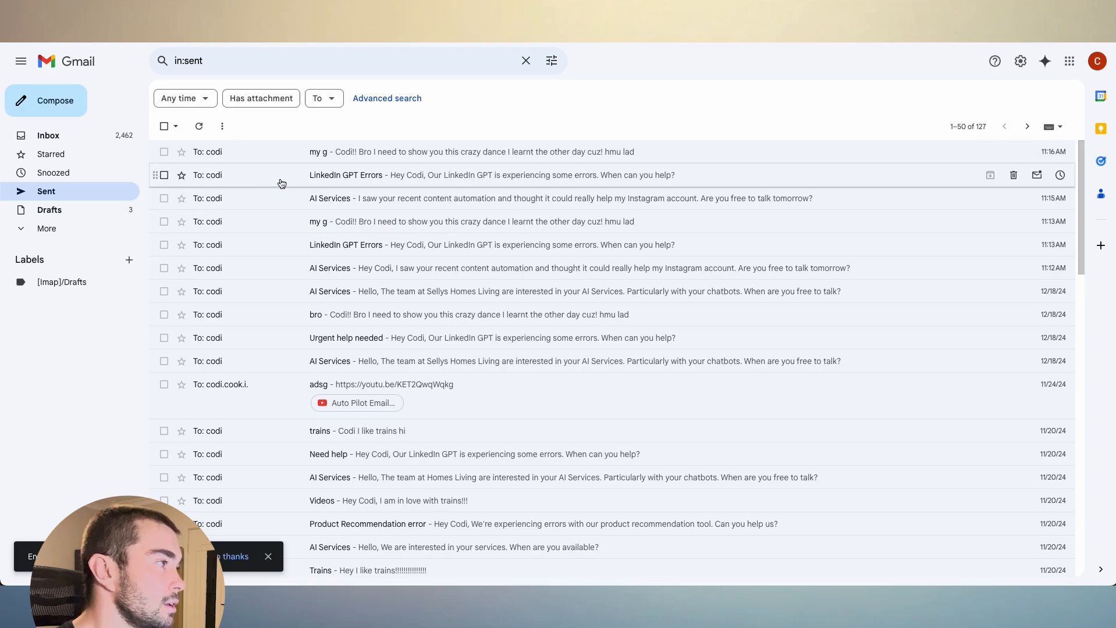
left_click(311, 154)
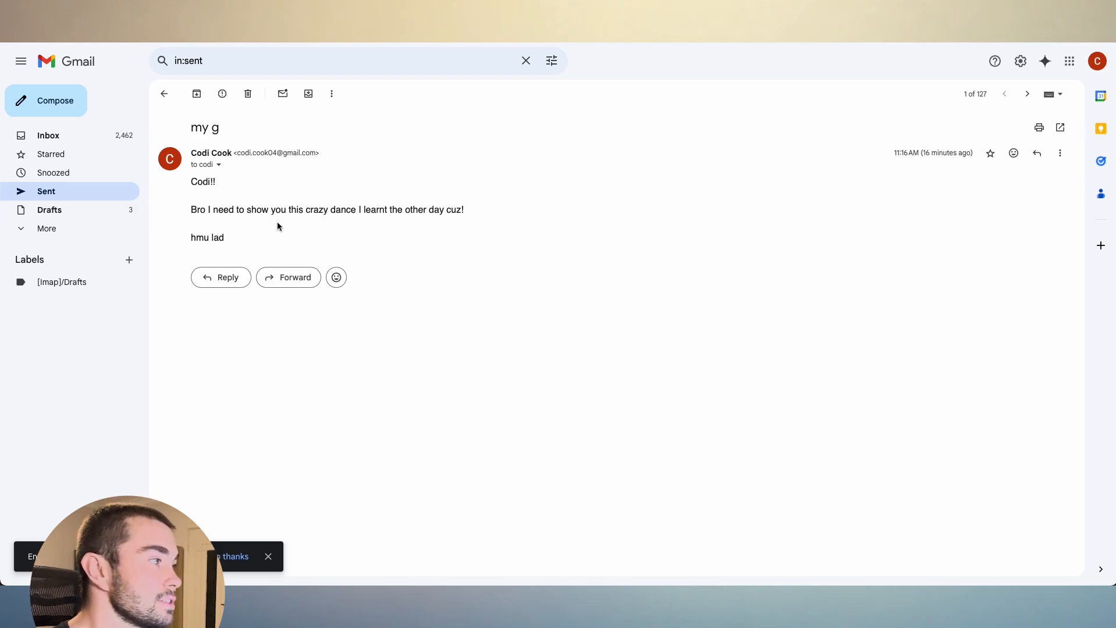
left_click(165, 96)
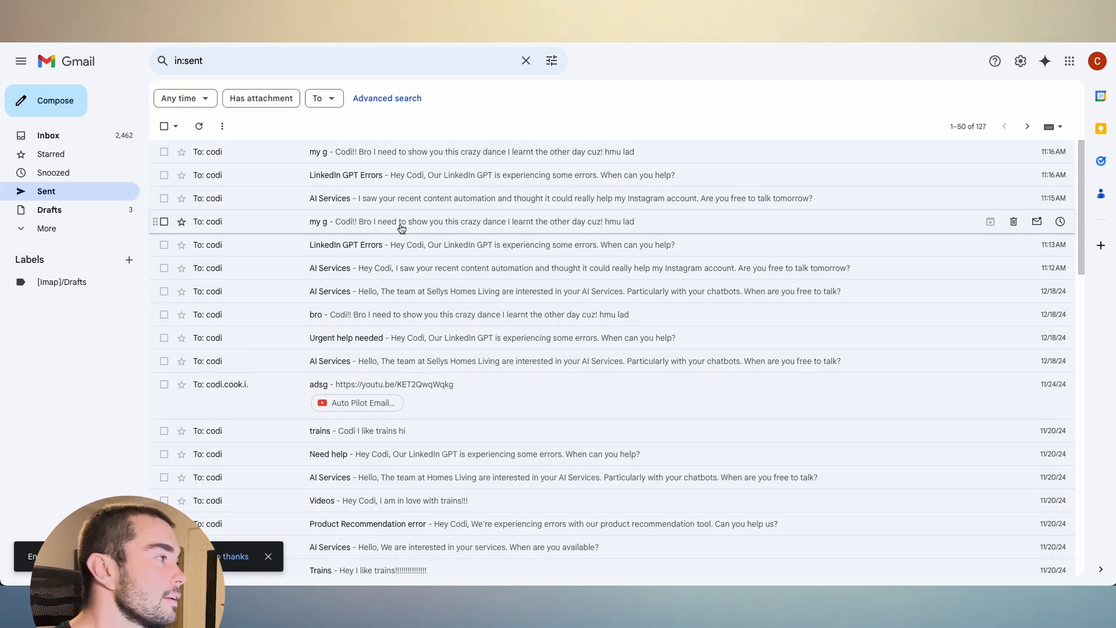
- Switch to the Make scenario and open the starting-point choice for the Outlook Watch Messages module
left_click(465, 29)
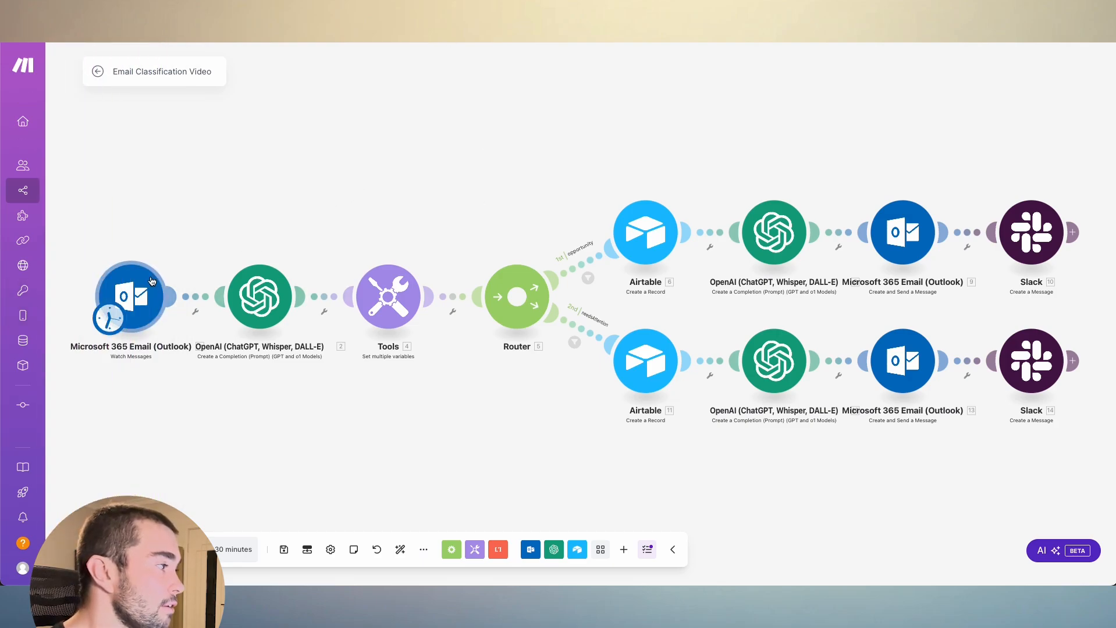
right_click(140, 289)
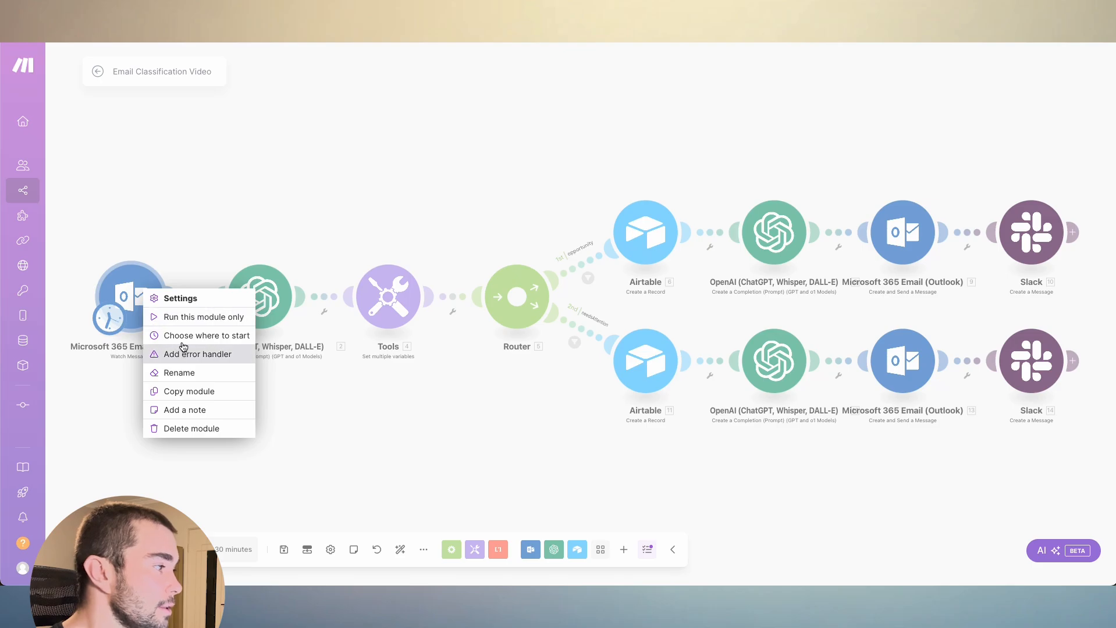
left_click(207, 336)
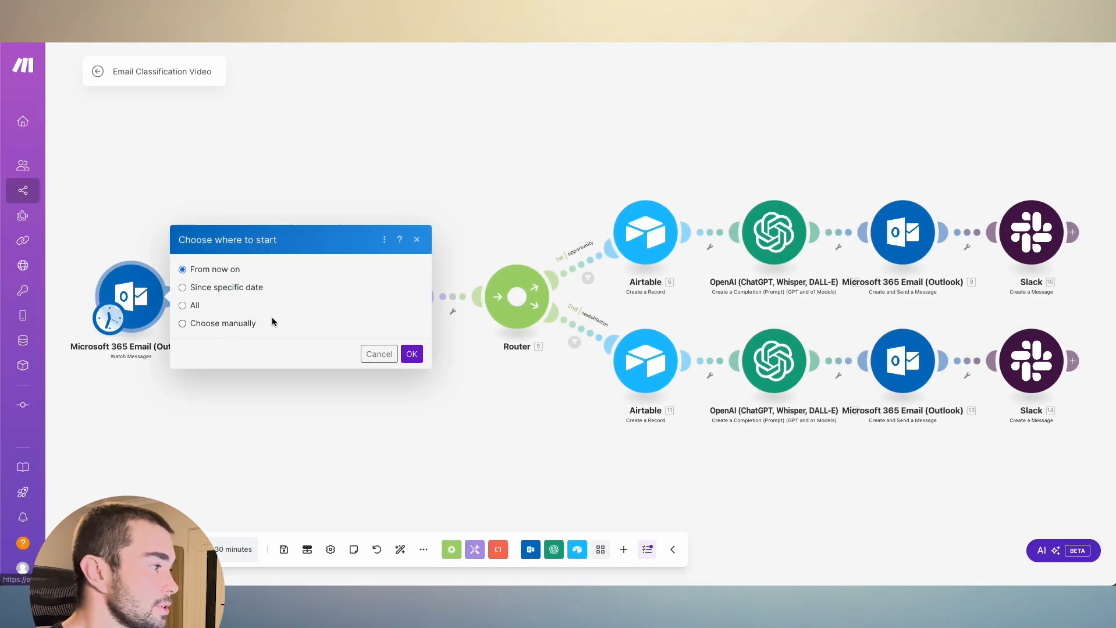
left_click(182, 288)
left_click(256, 292)
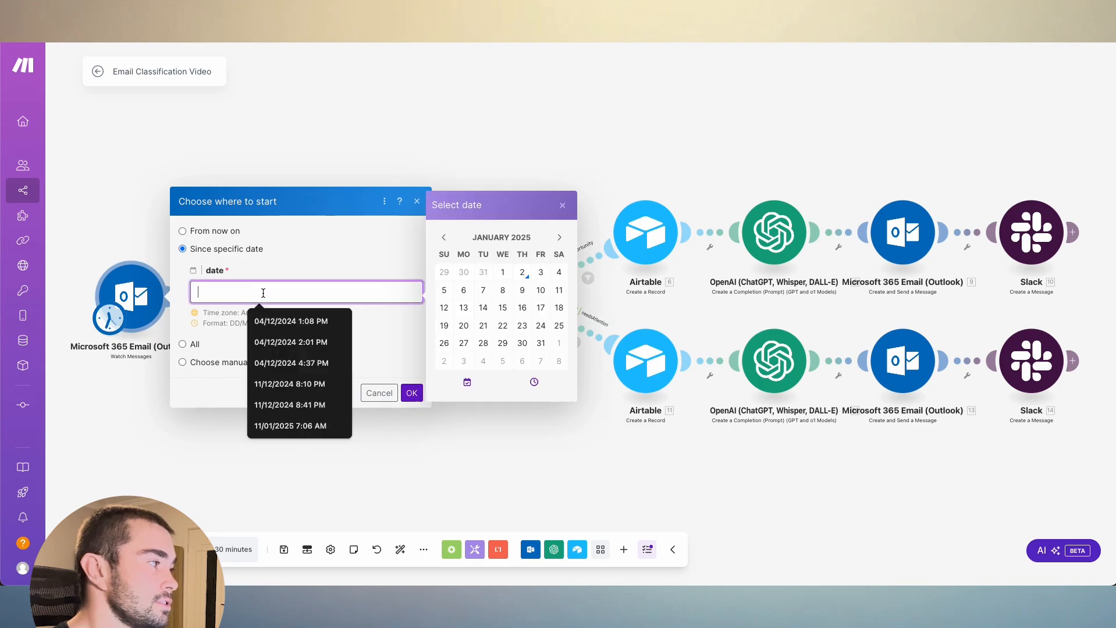
left_click(502, 272)
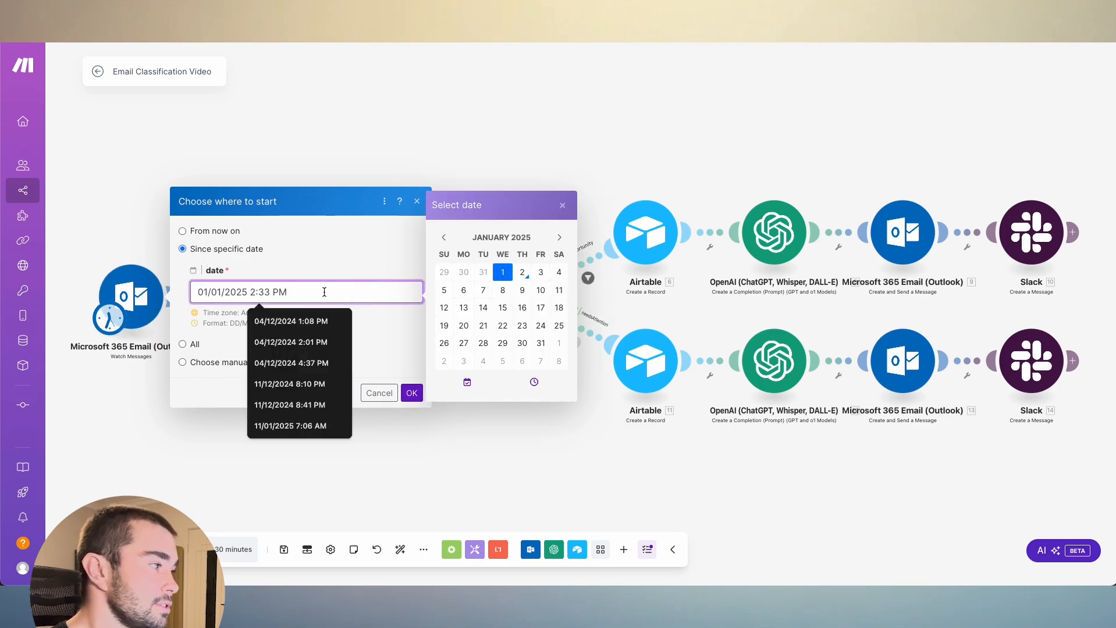
left_click(306, 260)
- Manually choose the AI Services email from 02/01/2025 11:16 AM as the starting point, and run the scenario once
left_click(183, 362)
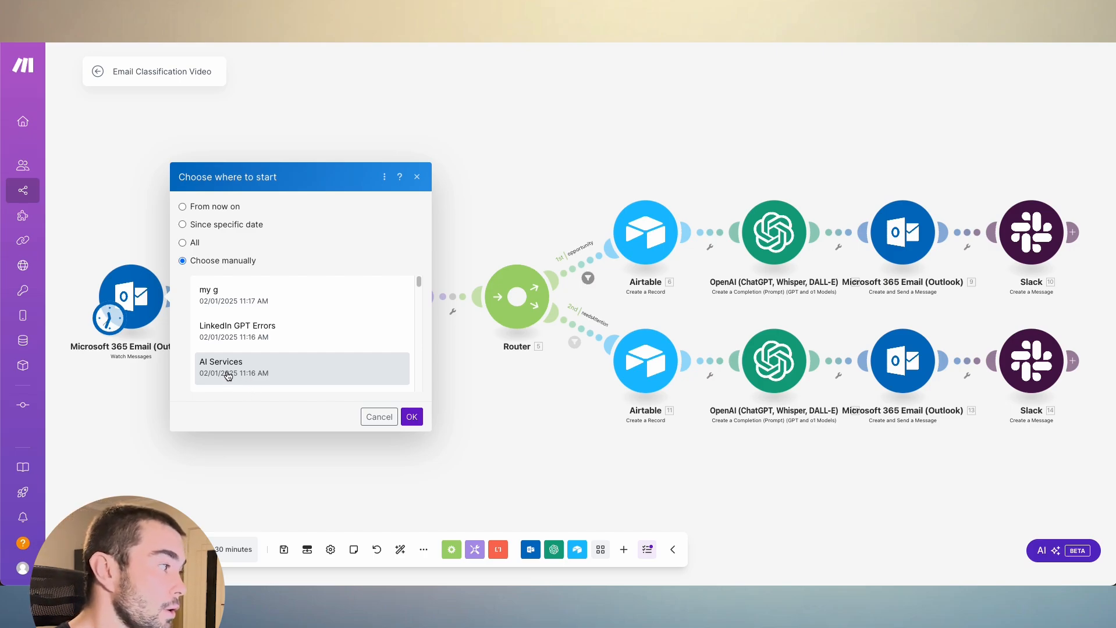
left_click(267, 377)
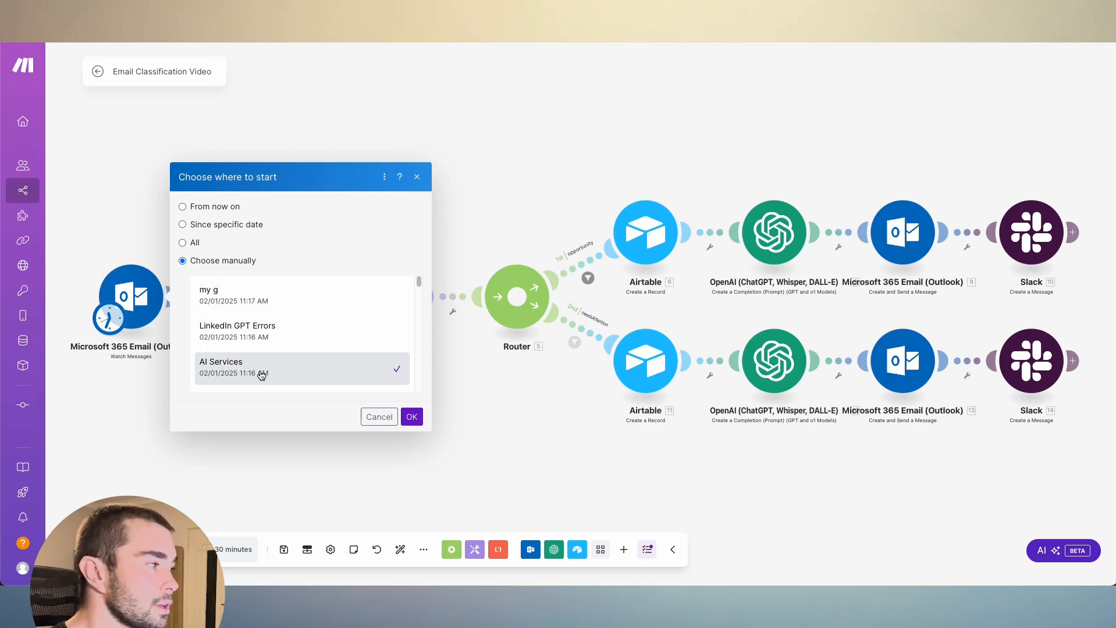
left_click(412, 416)
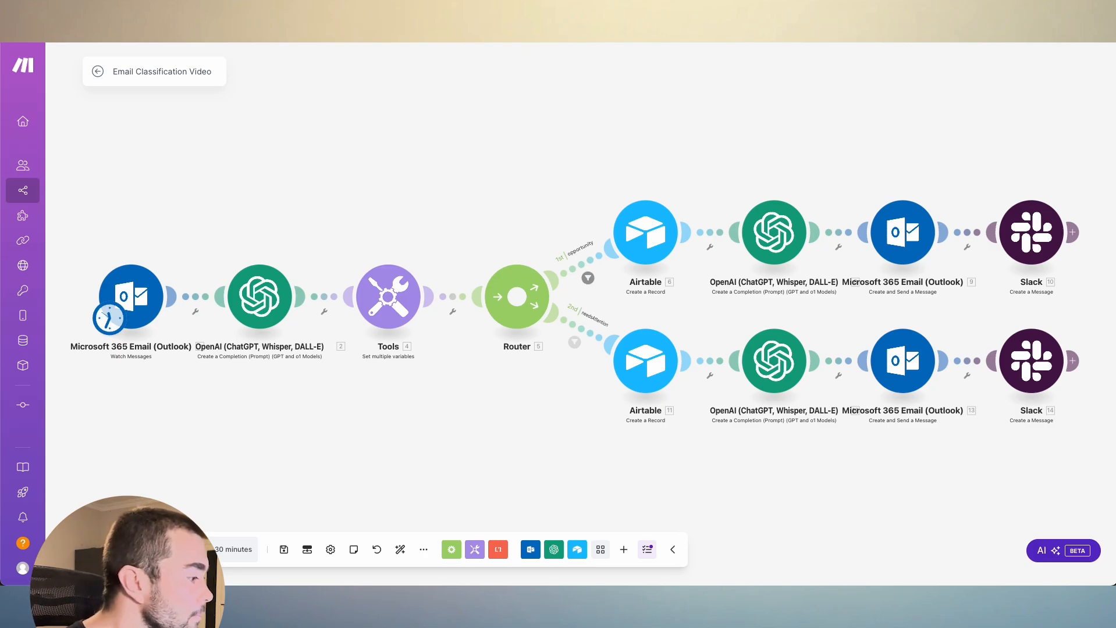
left_click(119, 550)
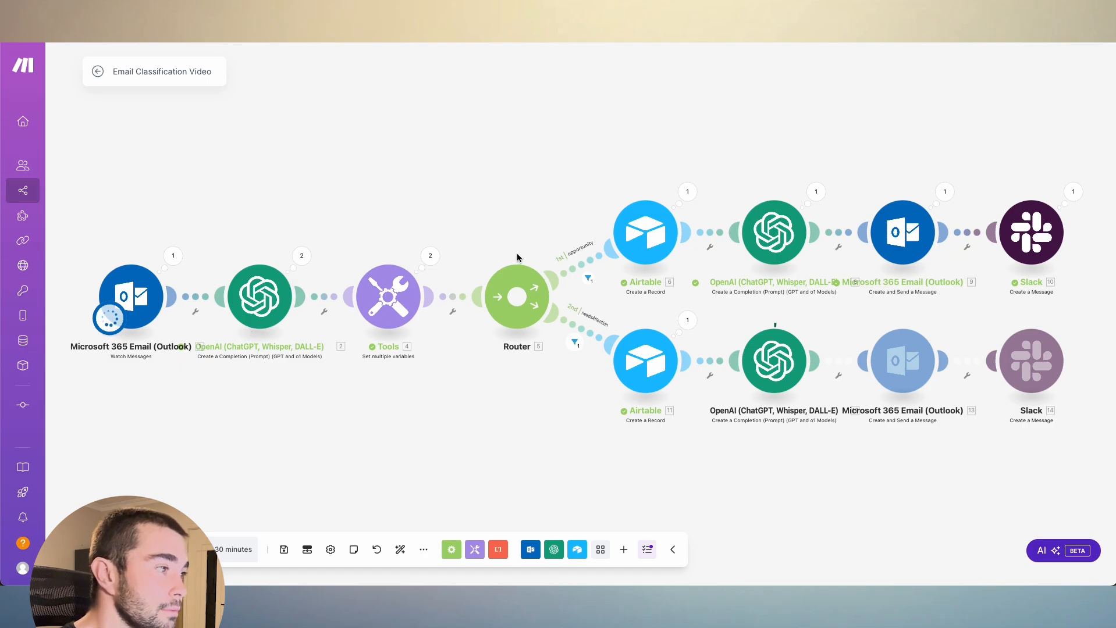
- Inspect how the opportunity and needsAttention route filters evaluated each bundle, closing each filter inspector
left_click(587, 279)
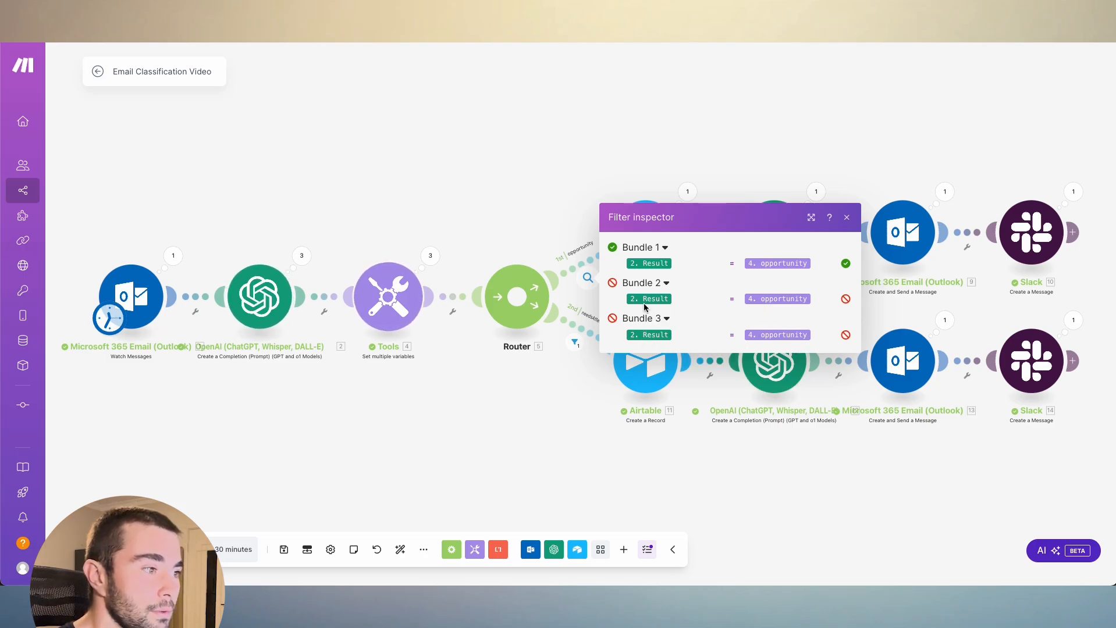
left_click(551, 388)
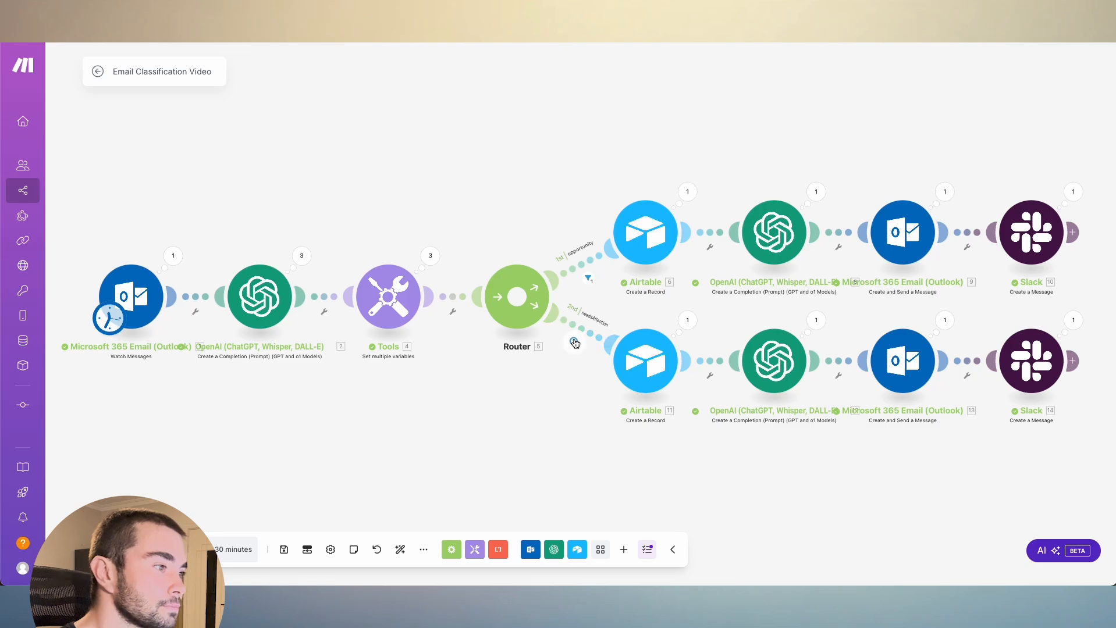
left_click(574, 342)
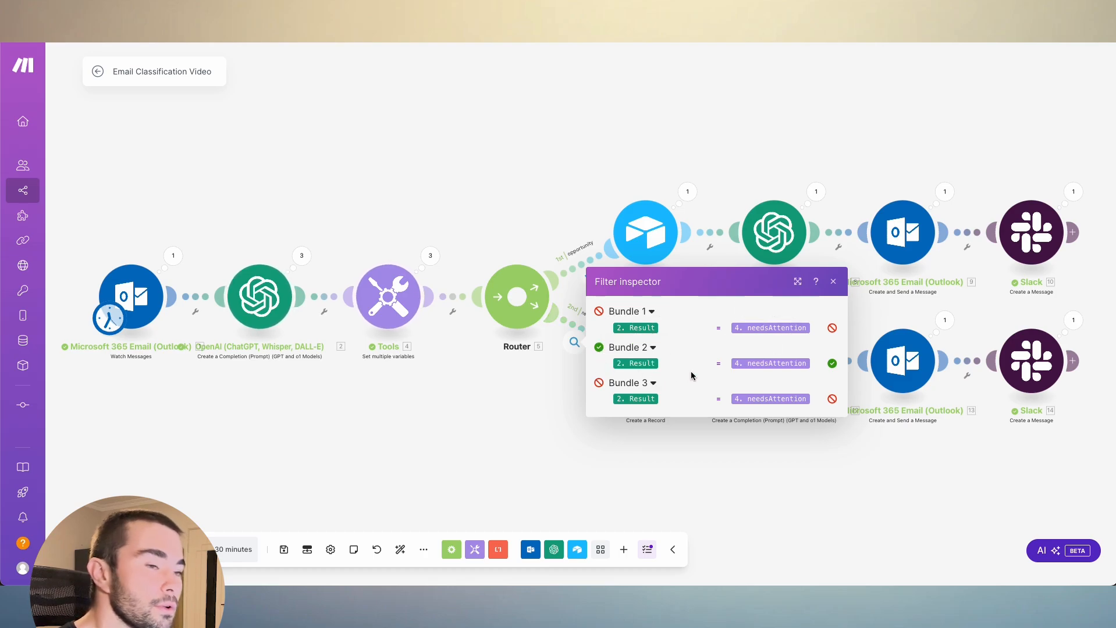
left_click(581, 428)
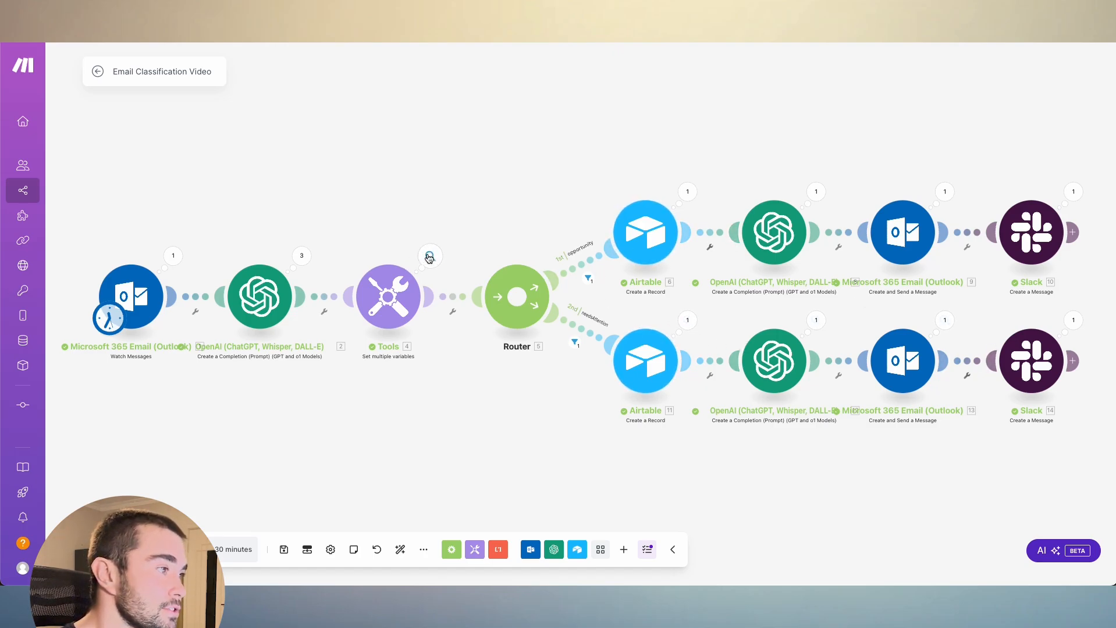
- Examine the classification OpenAI module's results for Operation 1 and Operation 2, including the first operation's Choices, and close the output
left_click(302, 256)
left_click(389, 243)
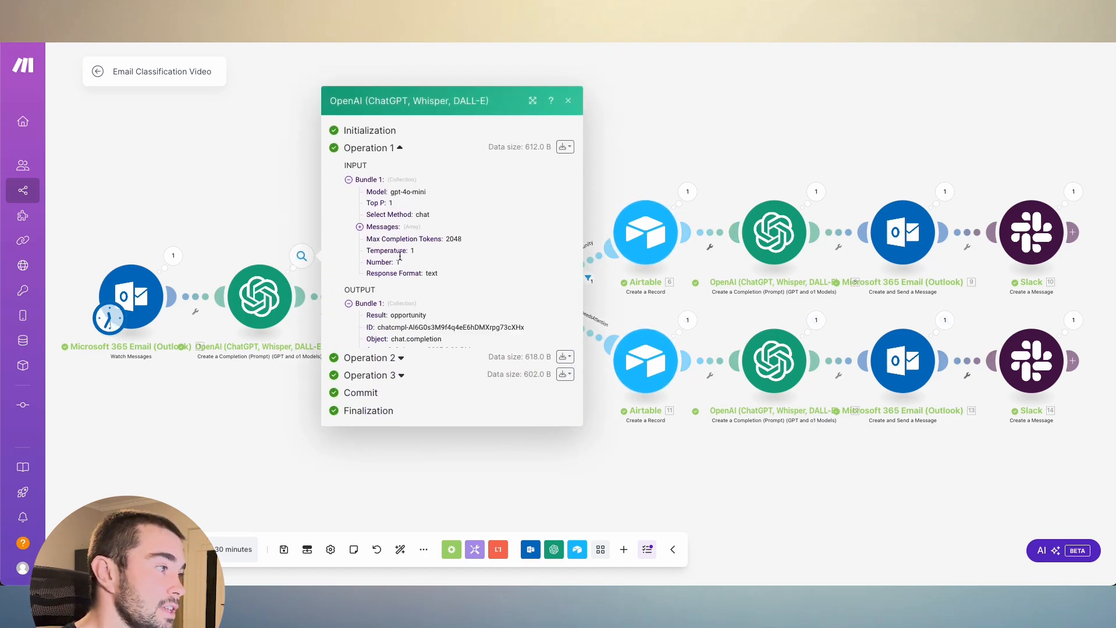
left_click(395, 383)
left_click(379, 336)
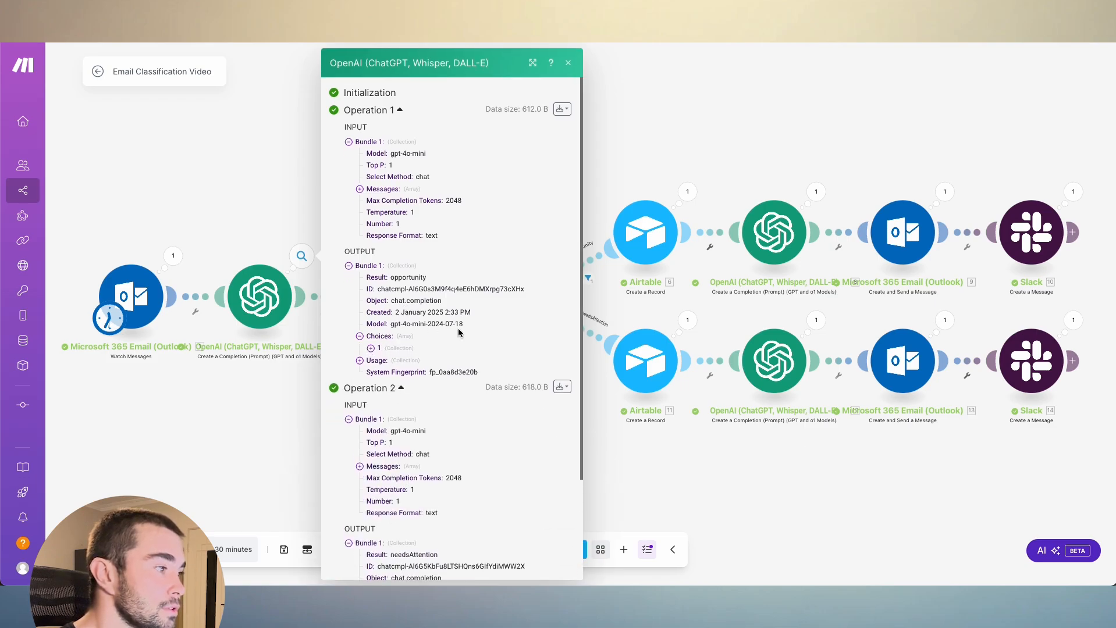
left_click(376, 348)
scroll(408, 353, "down", 3)
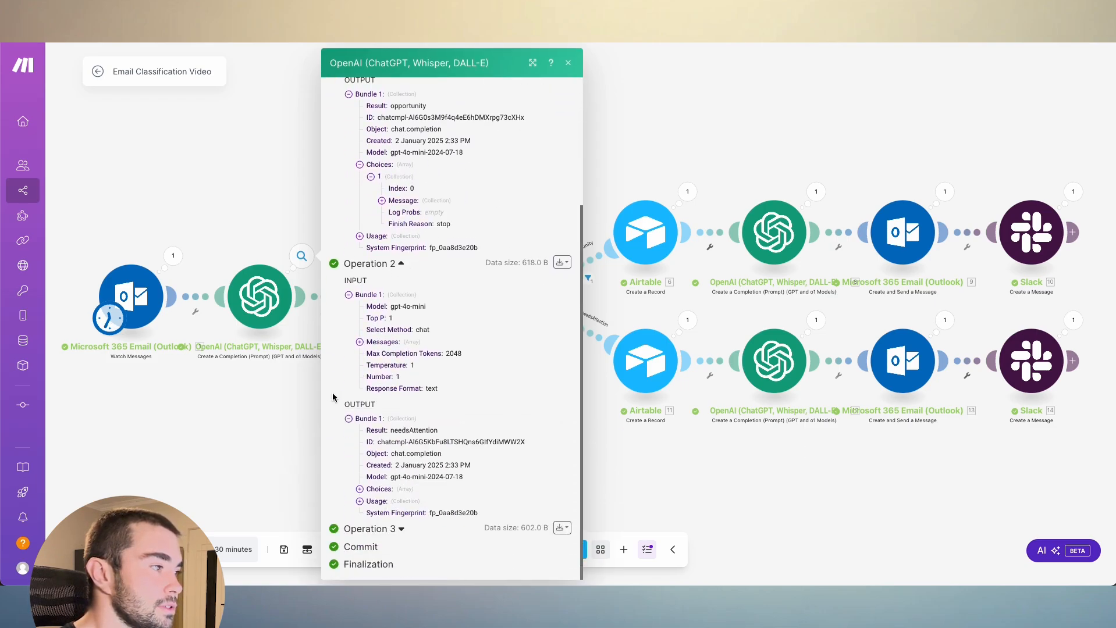
left_click(241, 438)
- Check the Tools module's output variables for Operations 1 and 2, and the record output of the opportunity route's Airtable module
left_click(430, 256)
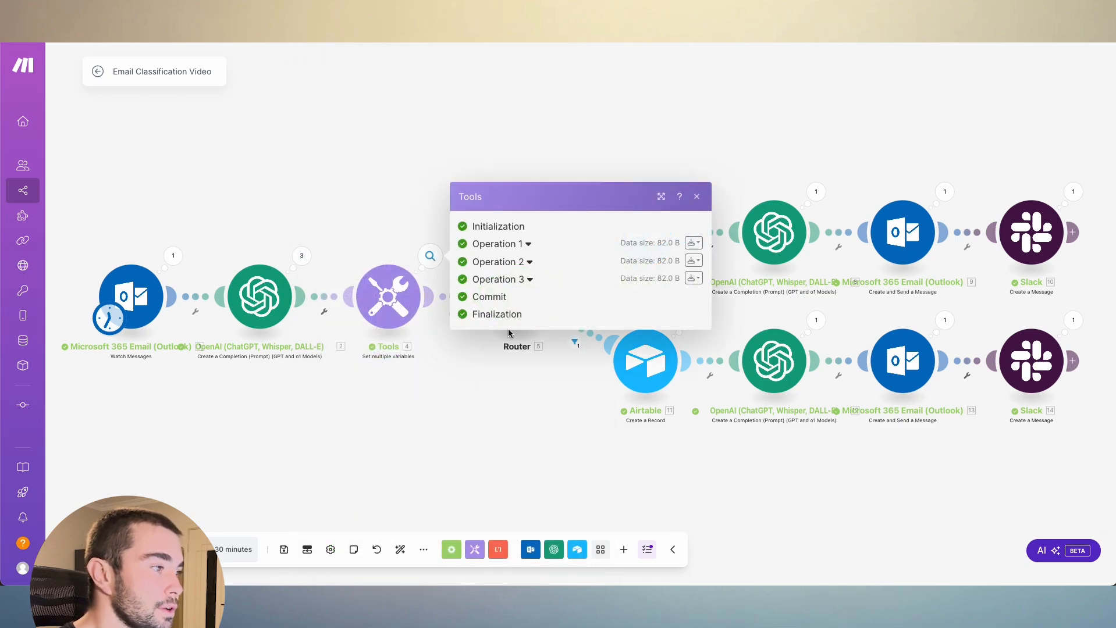
left_click(524, 243)
left_click(532, 322)
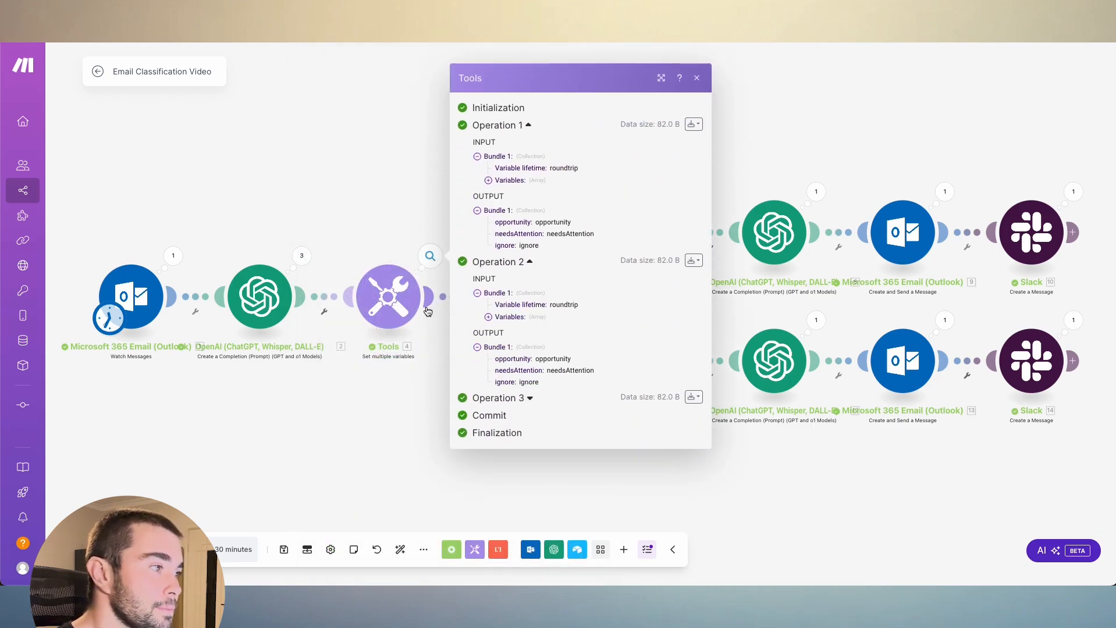
left_click(400, 223)
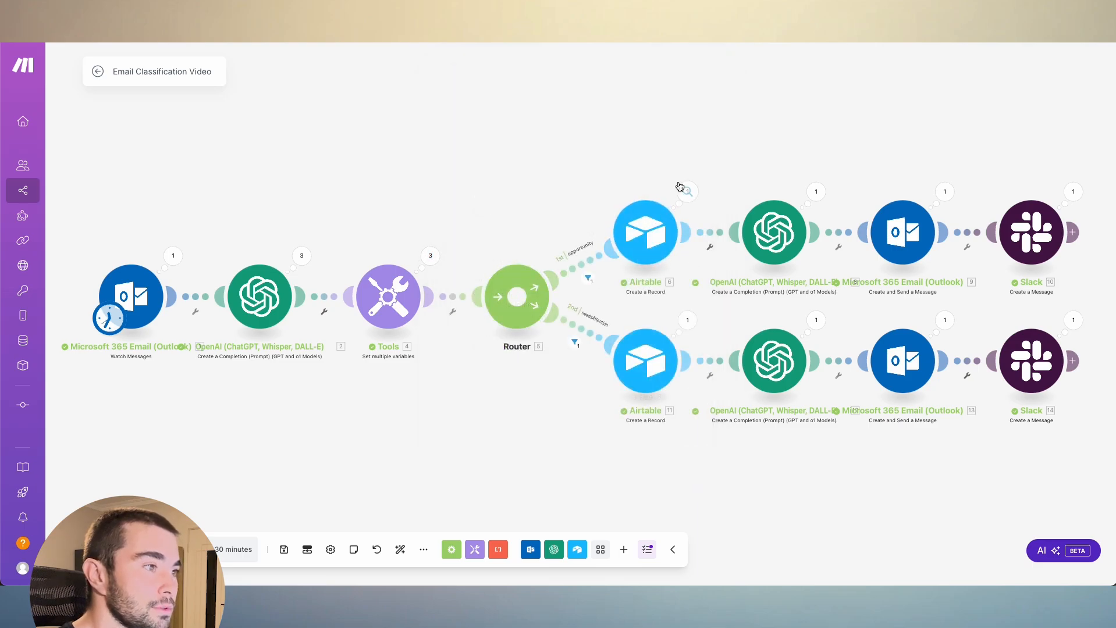
left_click(687, 192)
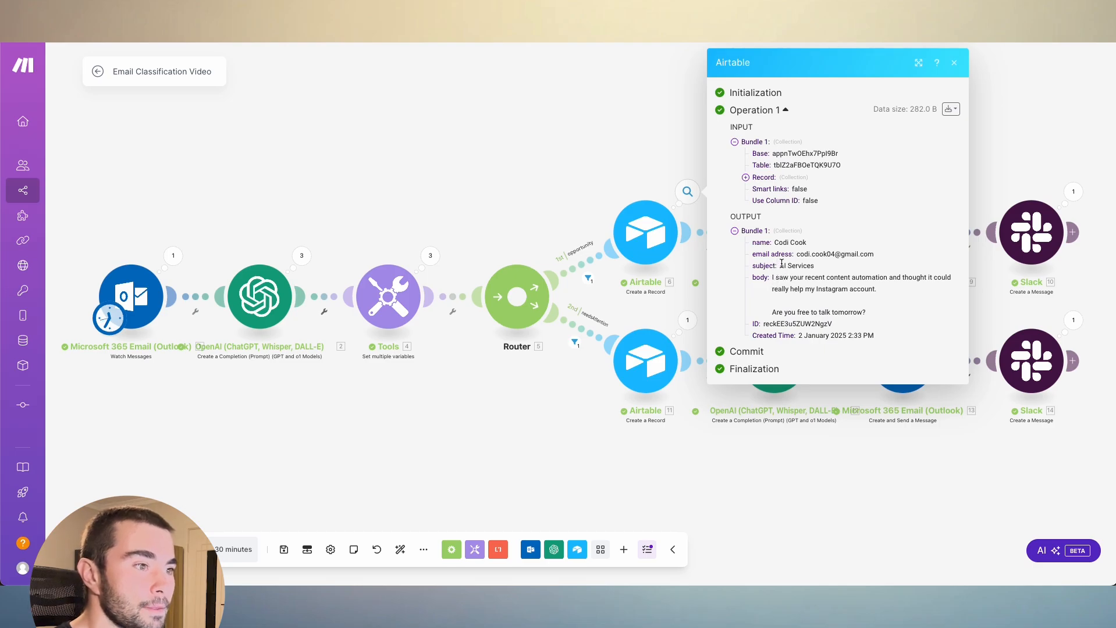
left_click(584, 296)
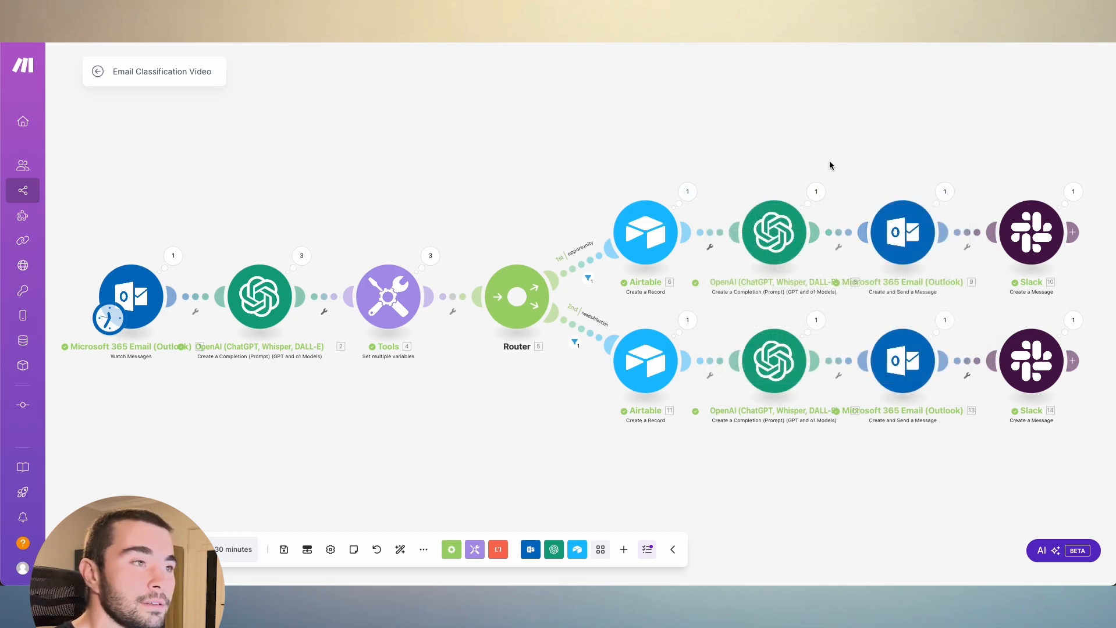
- Switch to Slack, check the Make messages in the email-opportunities and email-needs-attention channels, and return to the Make scenario
key("ctrl+Tab")
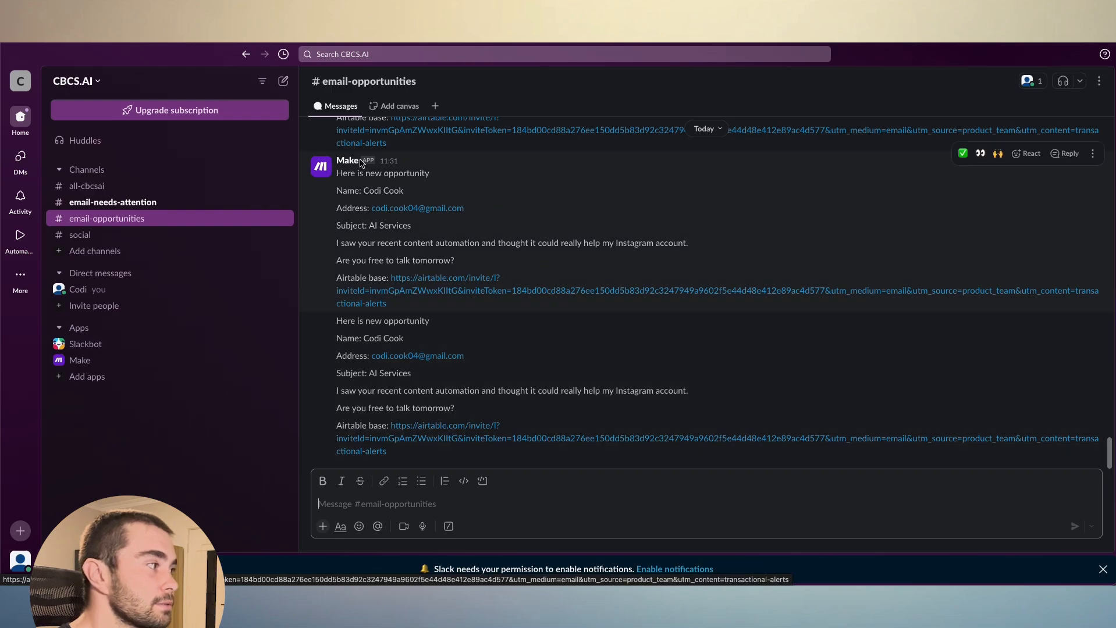
left_click(206, 207)
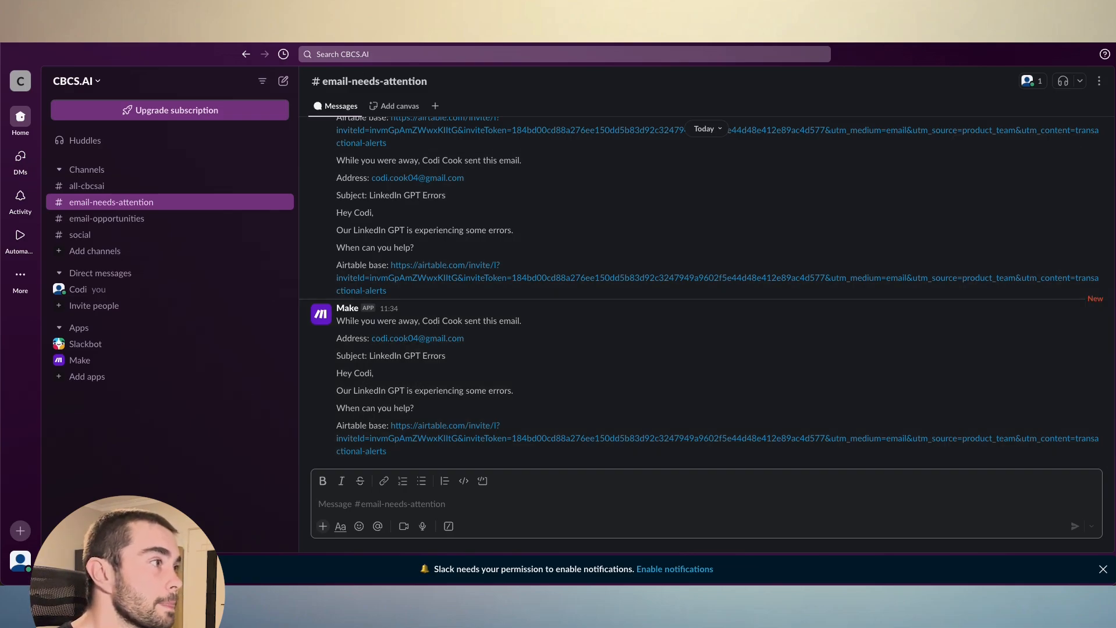
left_click(496, 23)
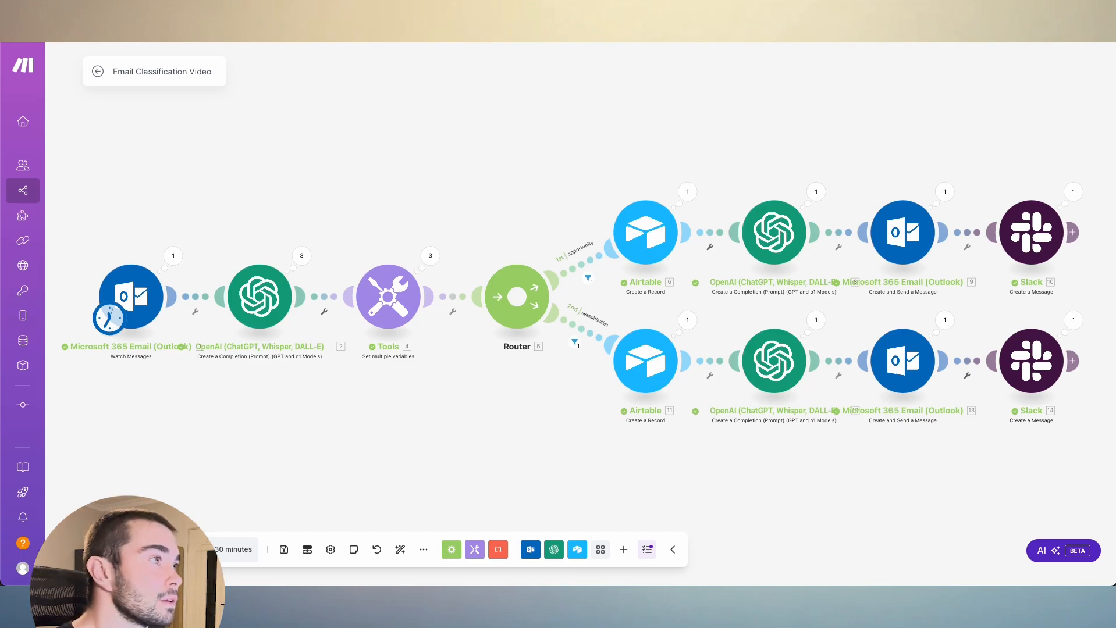
- Switch to Gmail and read the two newest "currently unavailable" auto-replies in the Inbox, returning to the list after each
left_click(416, 23)
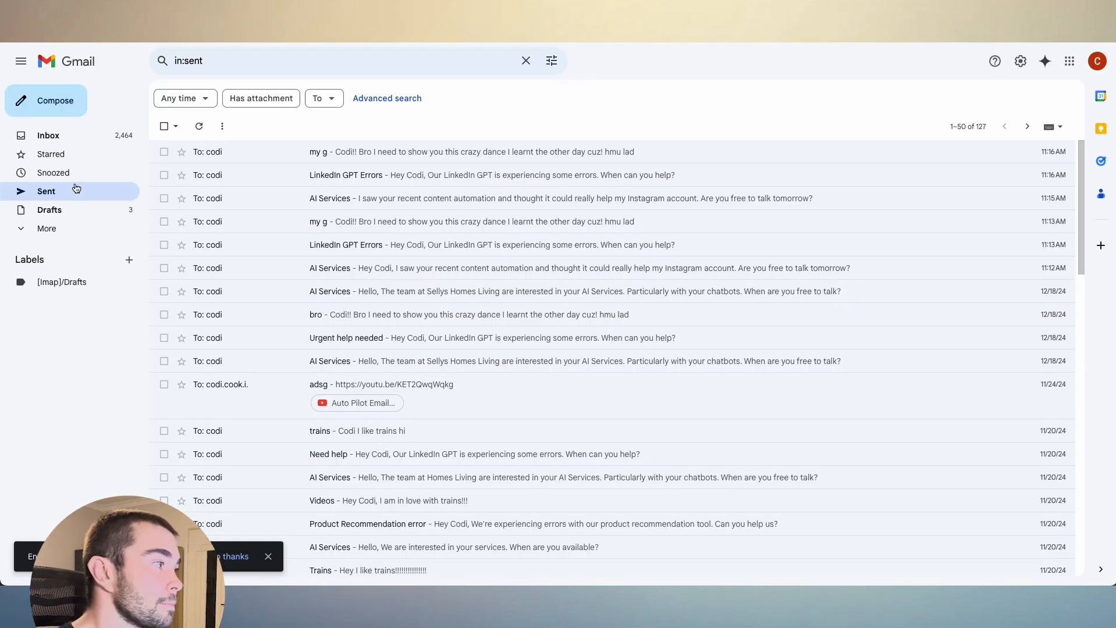
left_click(106, 141)
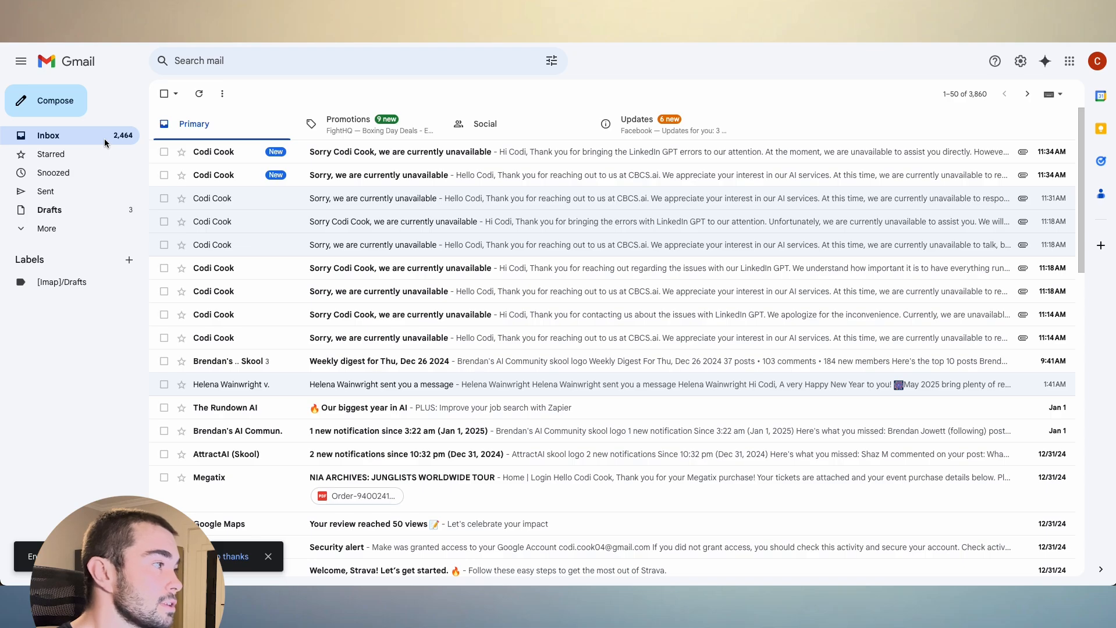
left_click(330, 185)
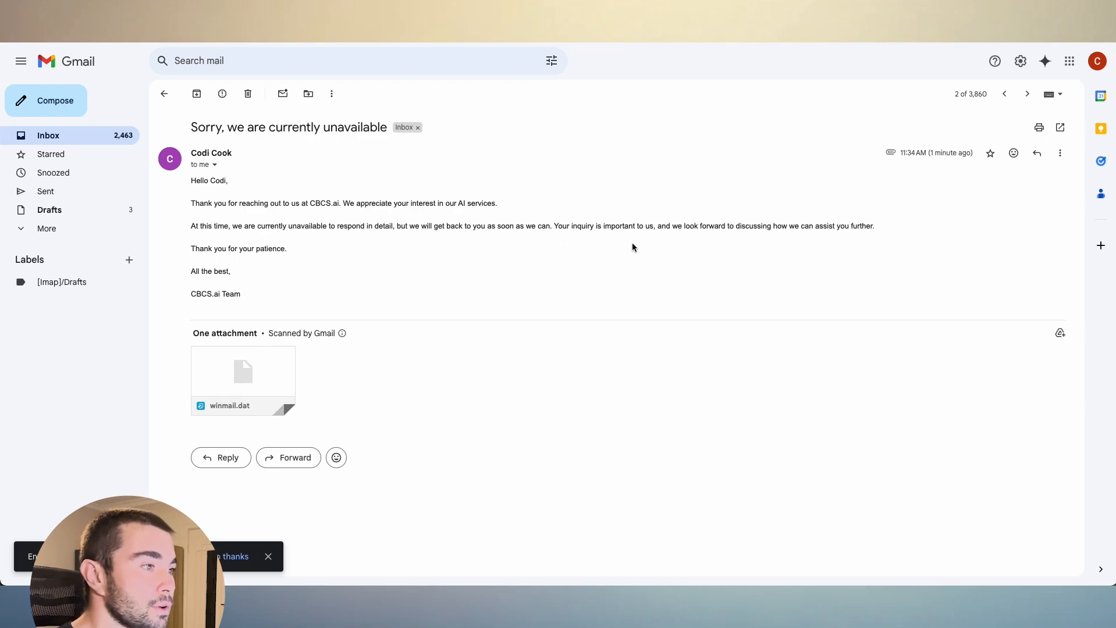
left_click(164, 93)
left_click(270, 156)
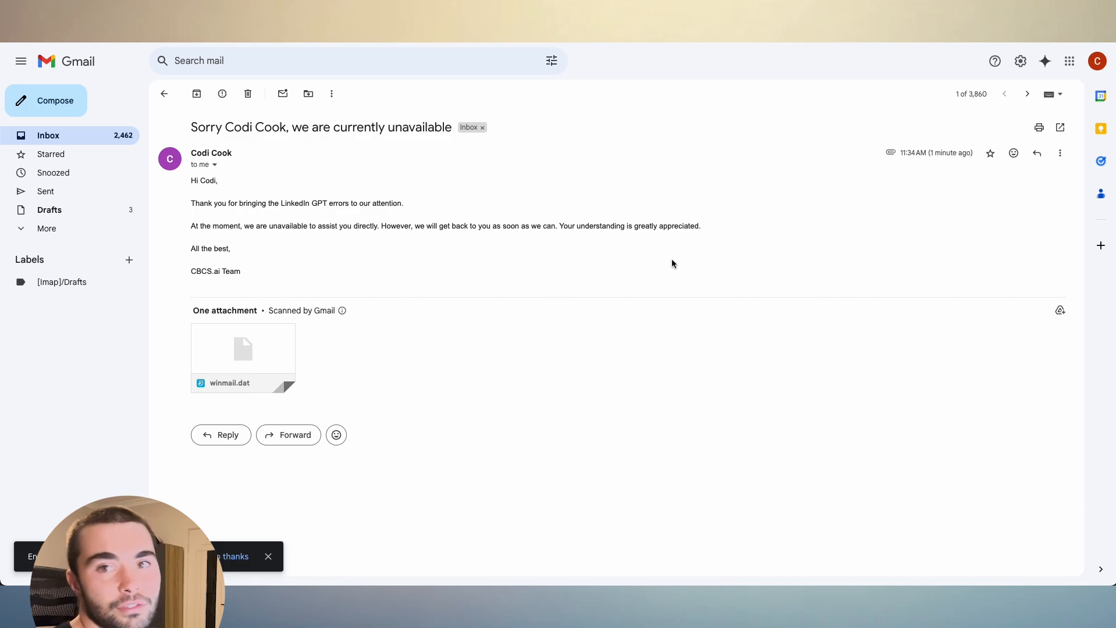
left_click(161, 94)
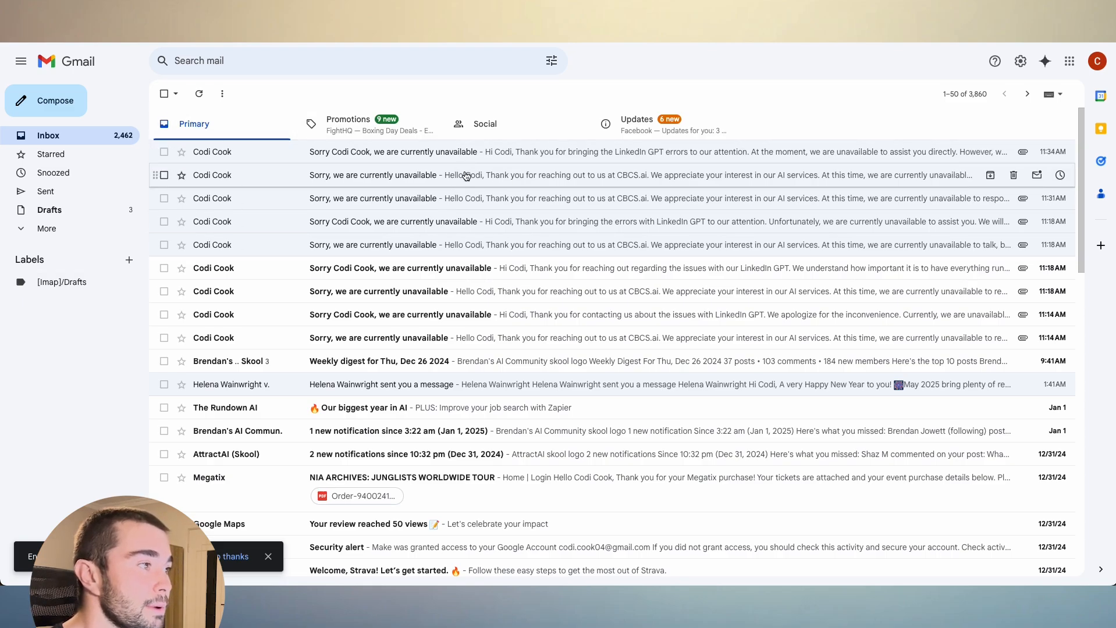